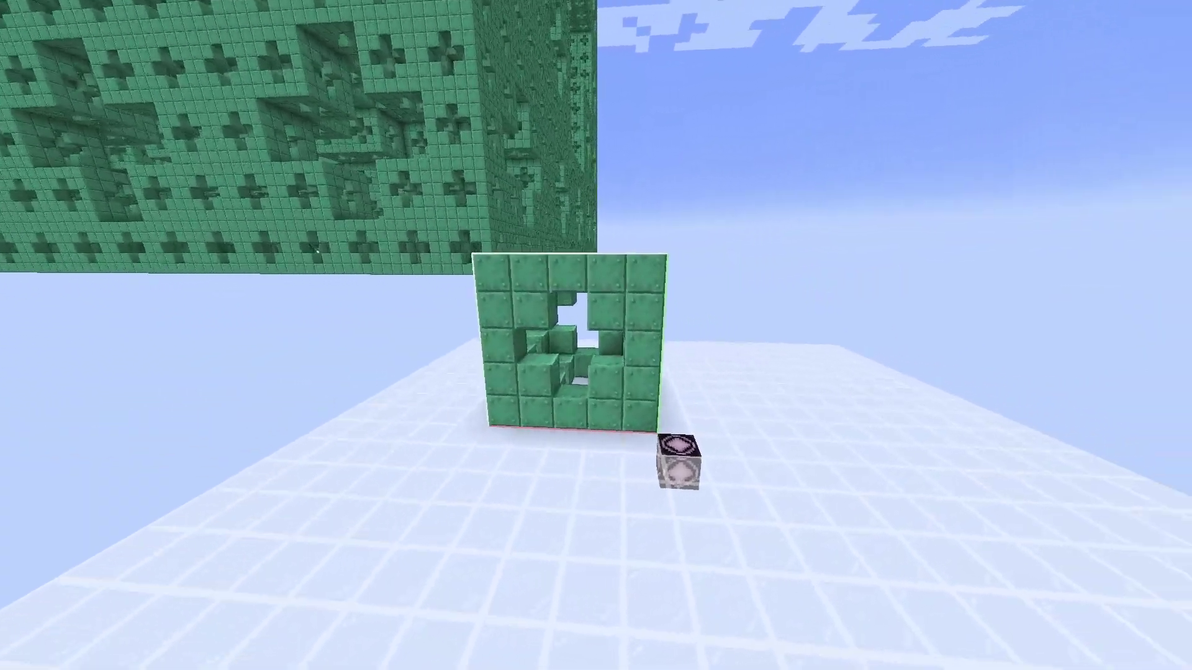
Step: Clear the green 5×5×5 seed cube beside the structure block by filling its region with air
key("F1")
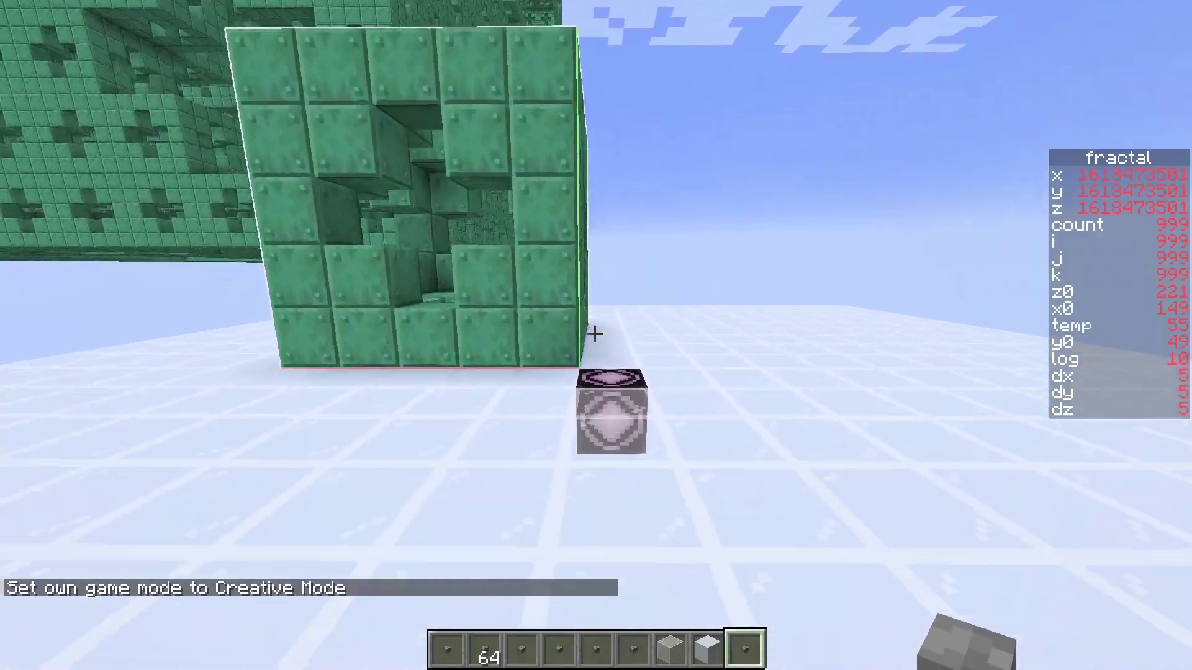
key("w")
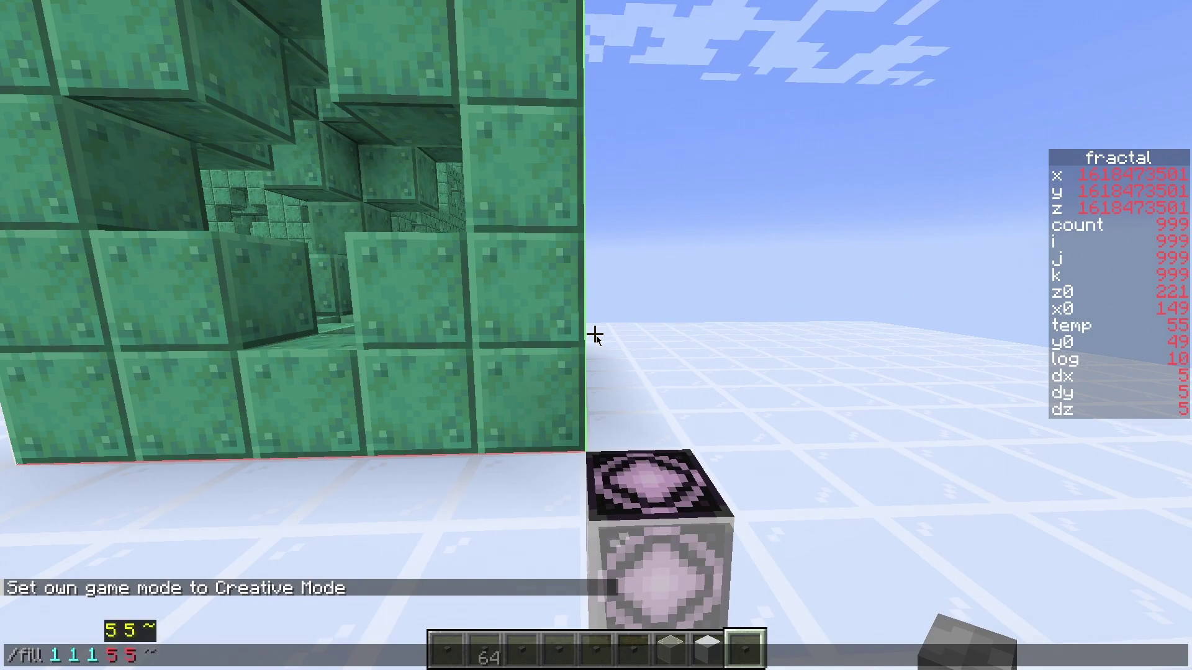
type("ir")
key("Return")
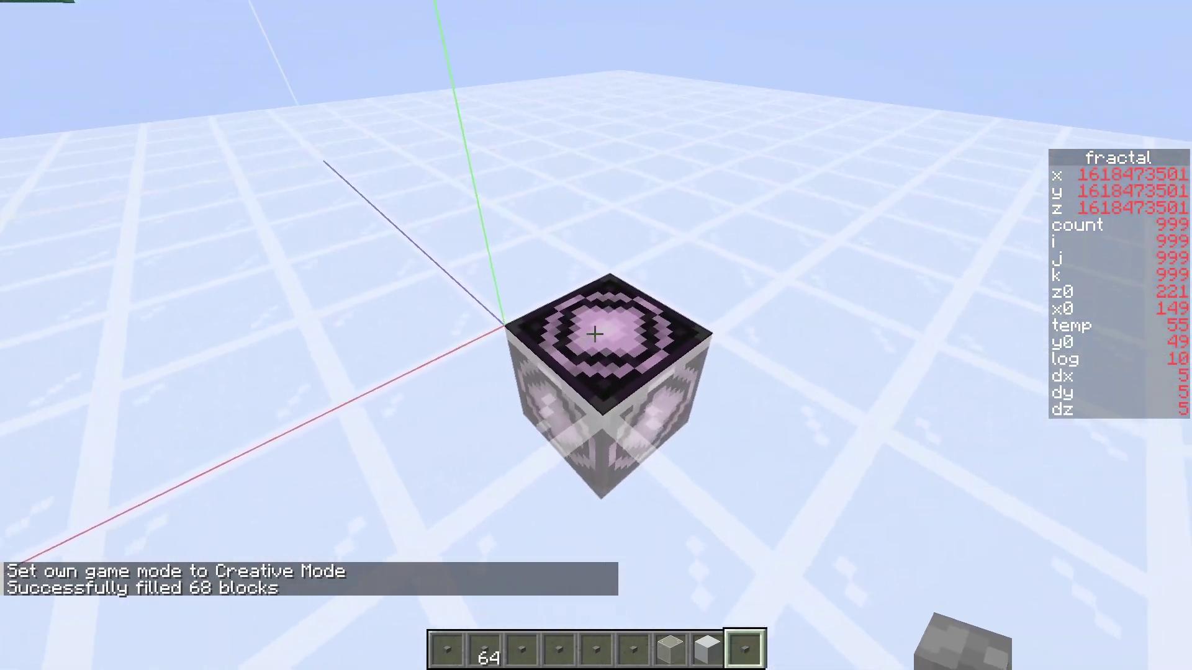
Step: Build the bottom layer of a new seed cube beside the structure block as a 3×3 ring of white concrete with an open centre
right_click(596, 335)
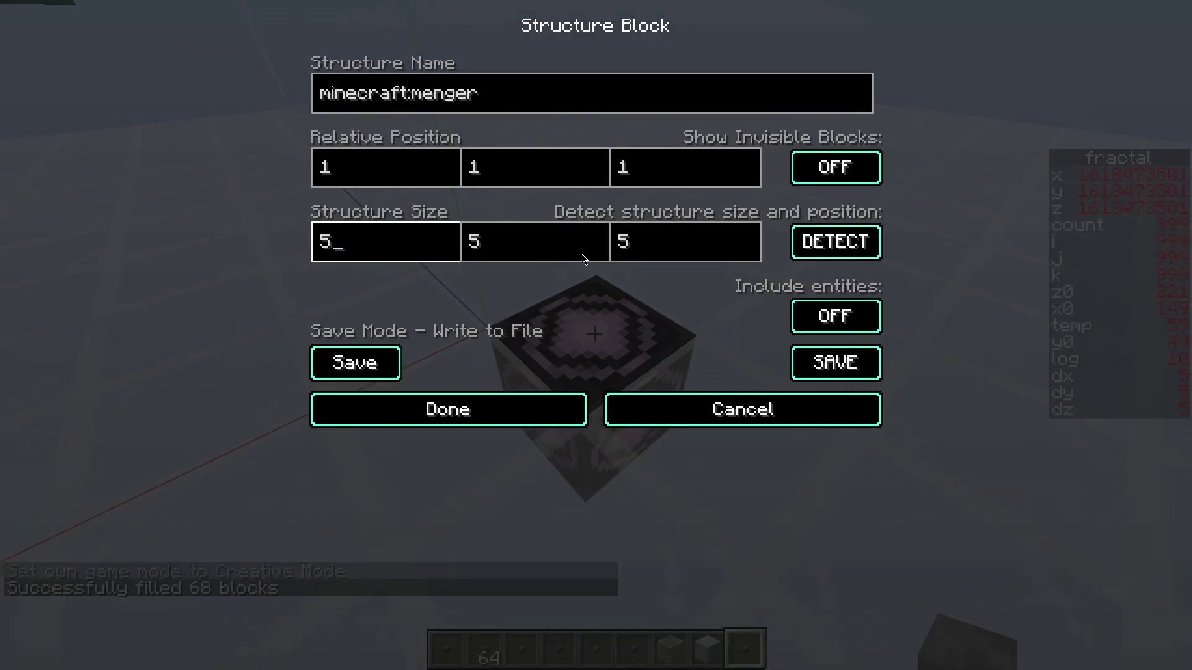
key("Escape")
scroll(596, 335, "up", 1)
right_click(596, 335)
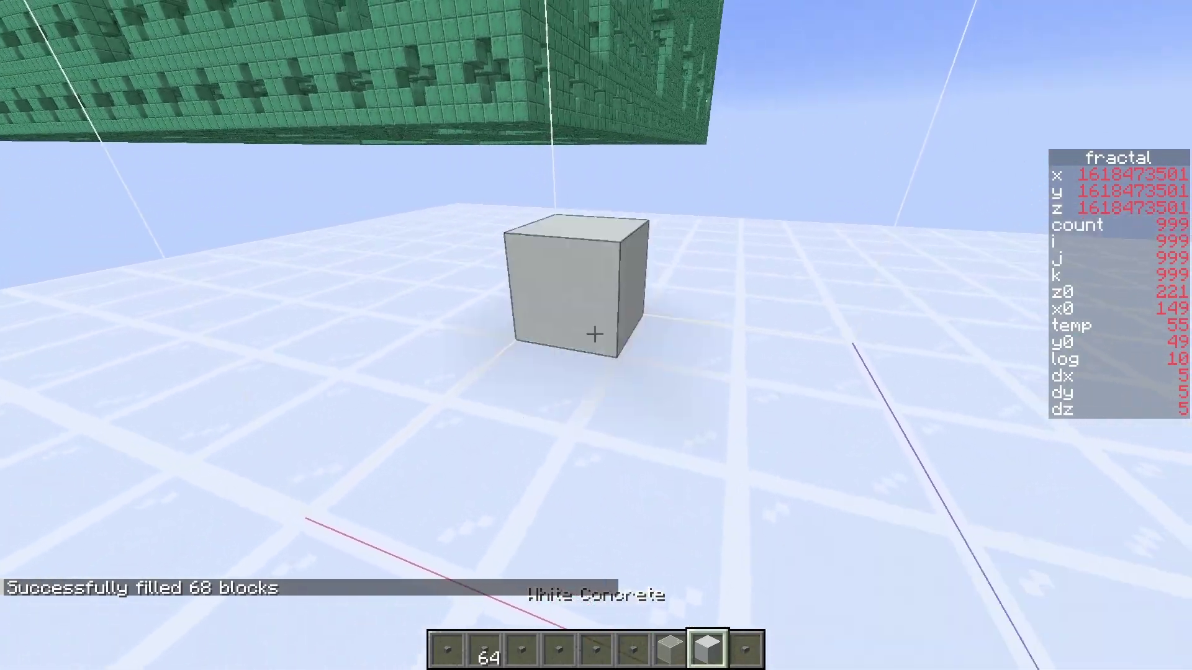
right_click(595, 334)
right_click(595, 334)
right_click(595, 334)
right_click(595, 334)
right_click(595, 334)
right_click(595, 335)
right_click(595, 335)
right_click(595, 335)
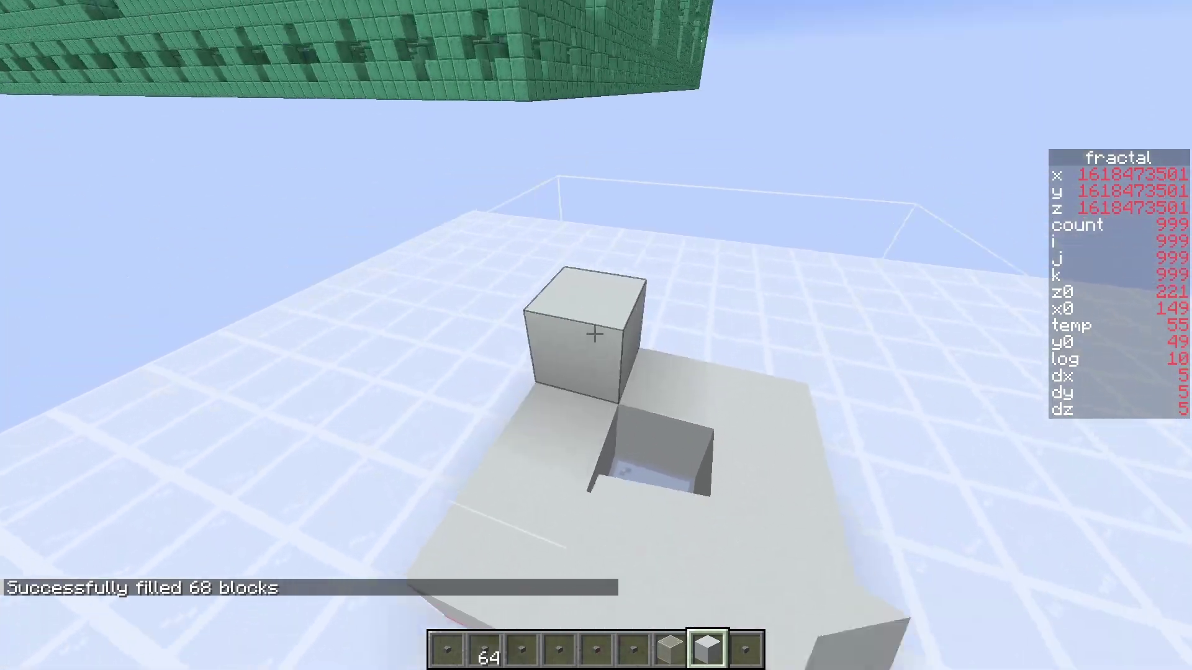
Step: Add the upper layers of white concrete to complete the 3×3×3 seed cube, leaving a hole through the middle of each face
right_click(595, 334)
right_click(595, 335)
right_click(594, 335)
right_click(595, 335)
right_click(595, 335)
right_click(594, 334)
right_click(594, 335)
right_click(595, 335)
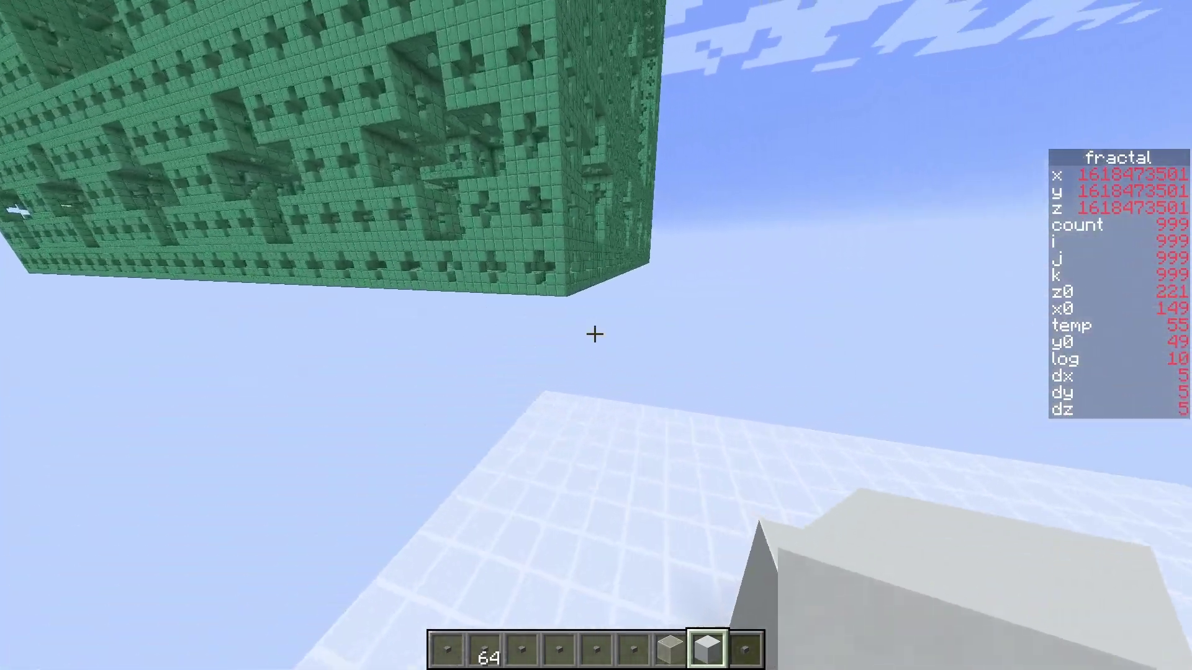
Step: Run the fractaldatapack:main_fractal function to generate the fractal from the white seed cube
key("slash")
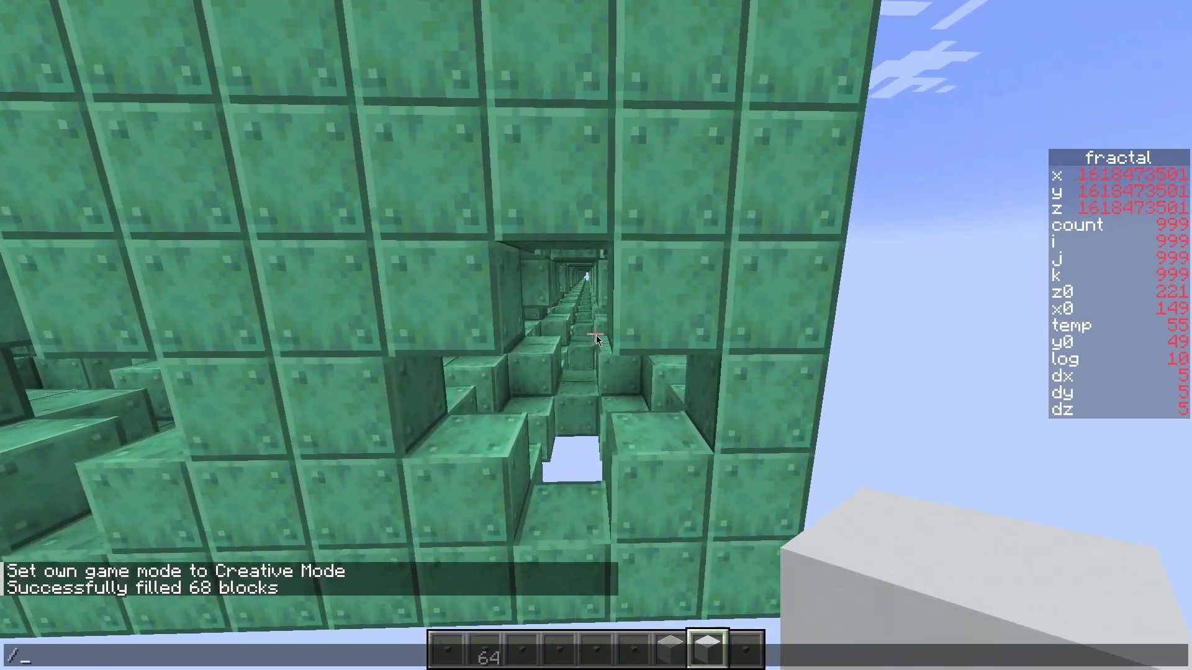
type("function")
key("Tab")
key("Return")
Step: Fly around the generated white Menger sponge and examine its front, top and side faces
key("s")
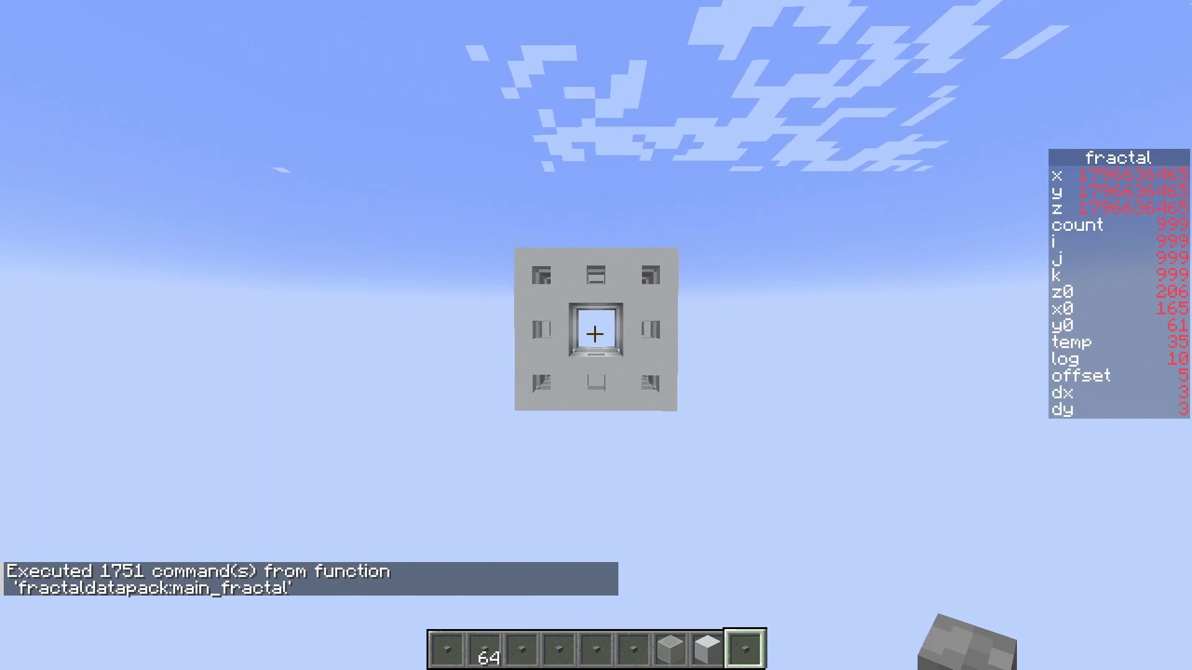
key("w")
key("space")
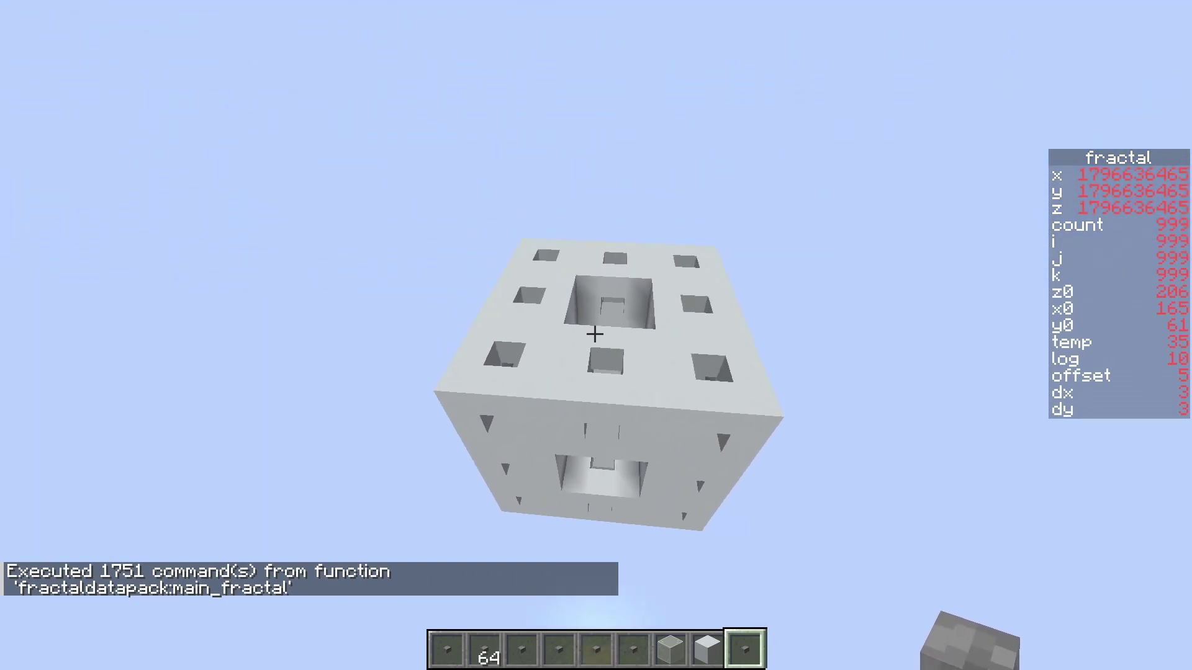
key("shift")
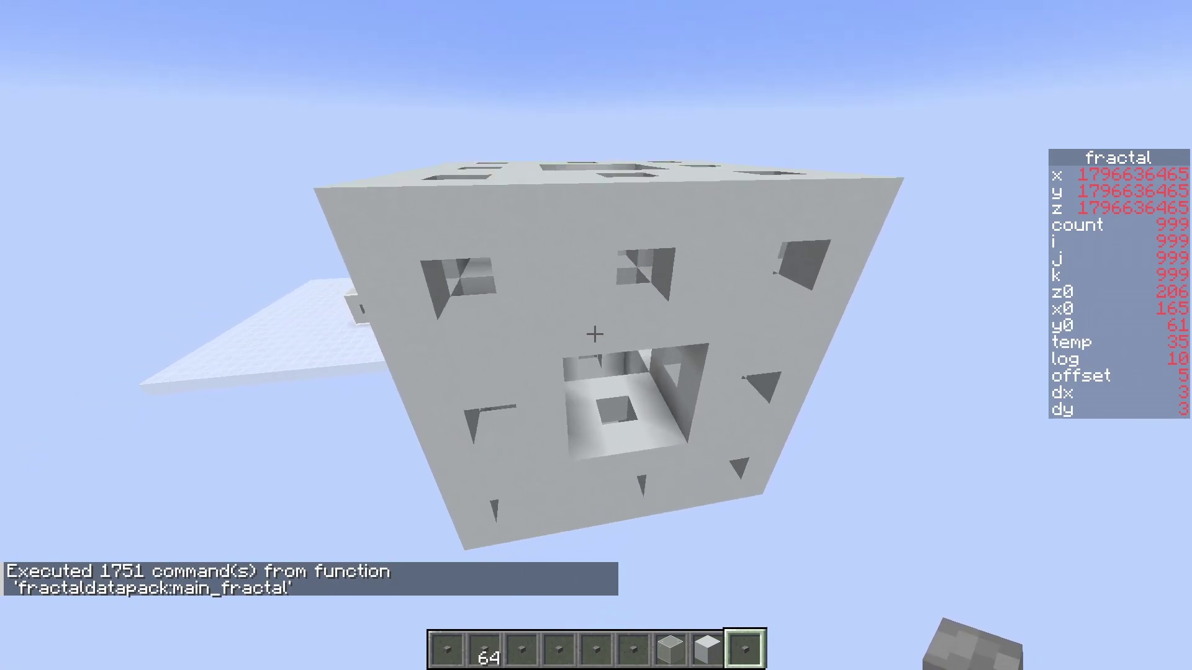
key("w")
key("w")
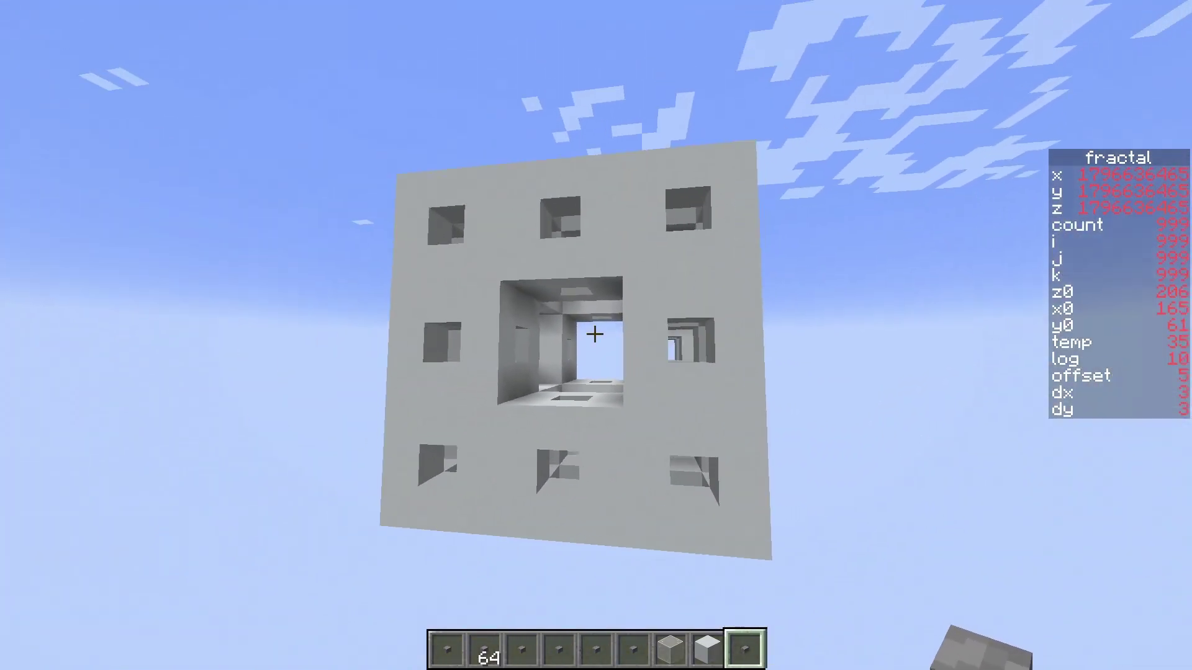
key("s")
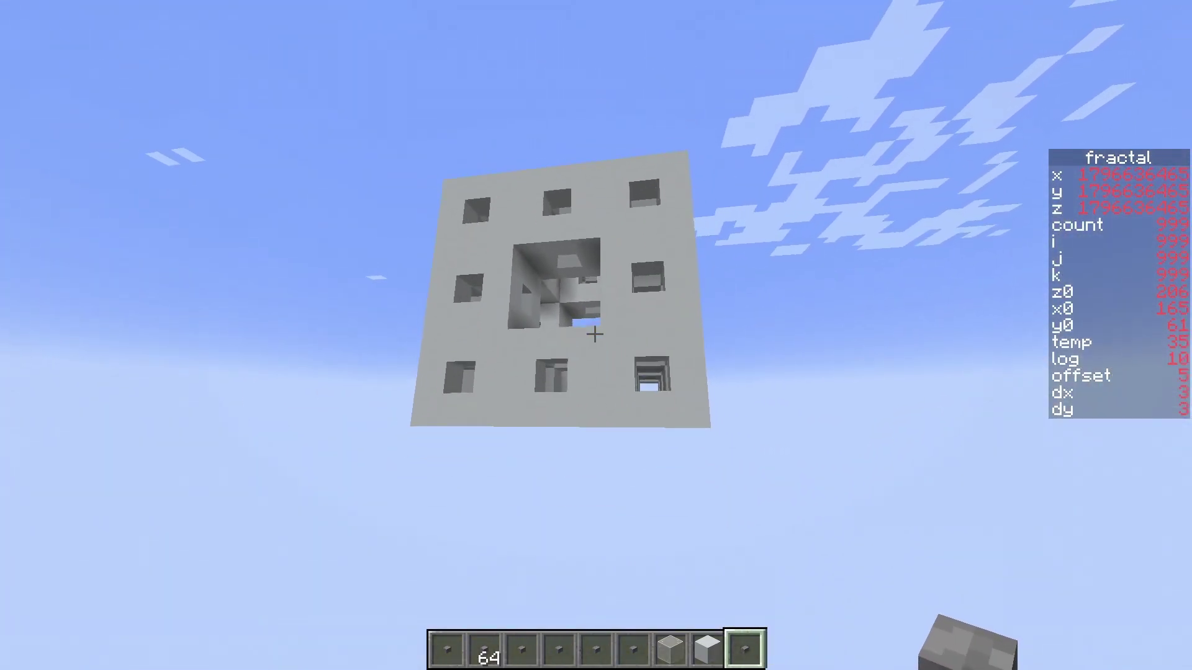
key("space")
key("w")
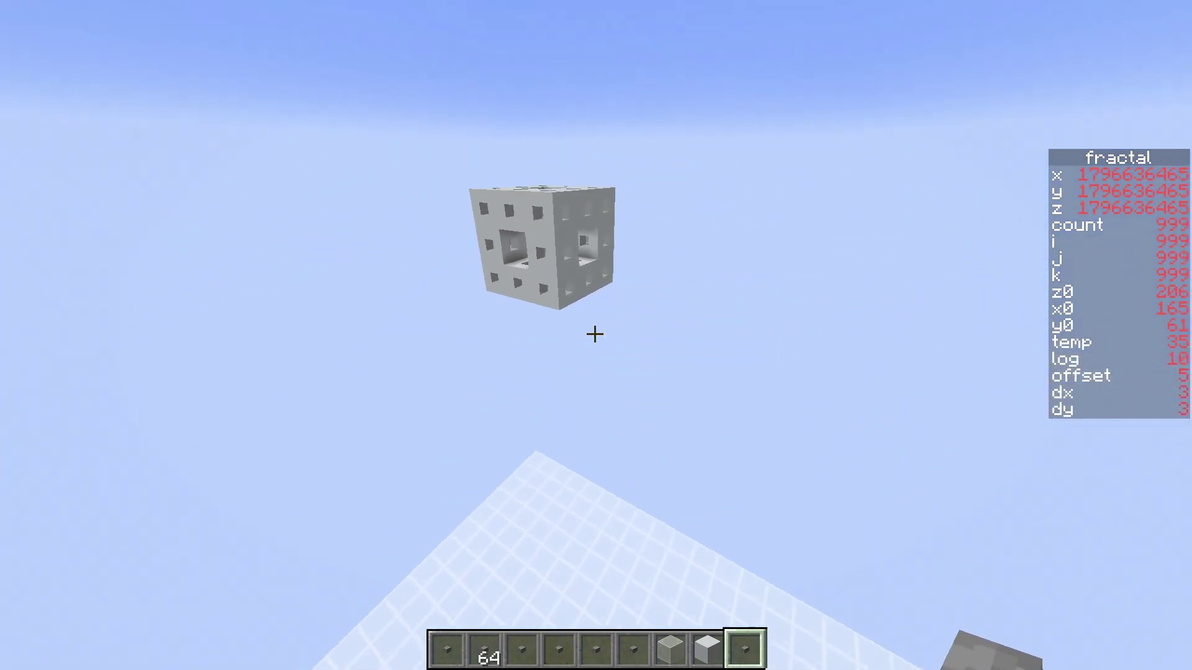
Step: Compare the small white seed cube on the platform with the generated sponge in the sky
key("w")
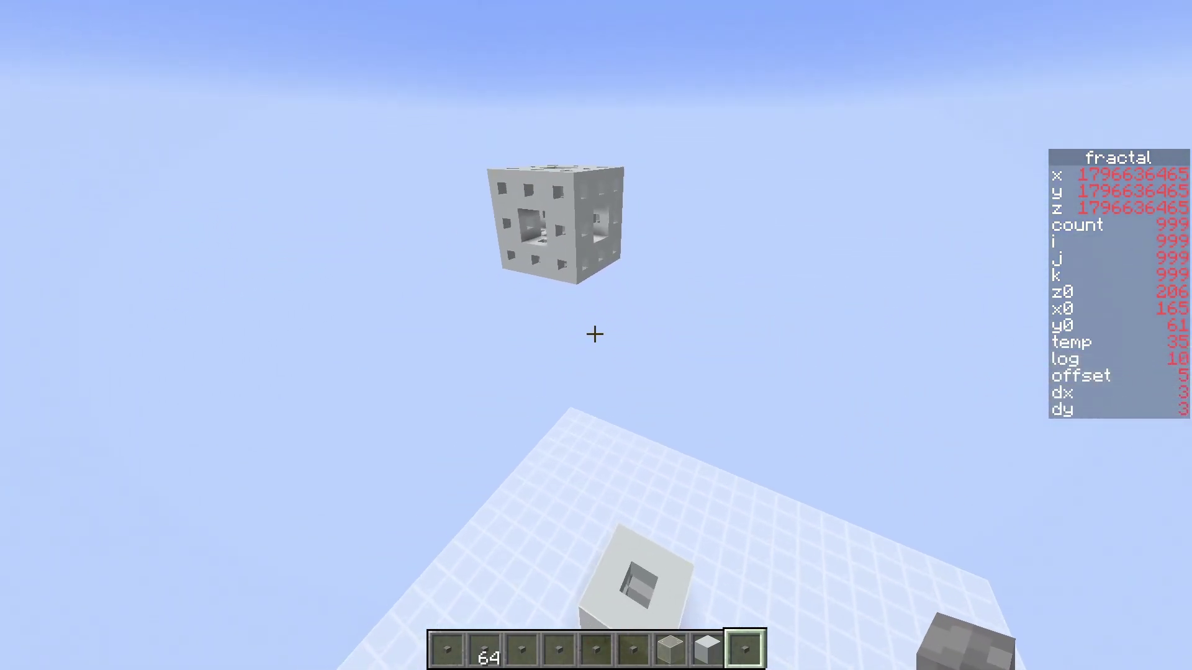
key("shift")
key("a")
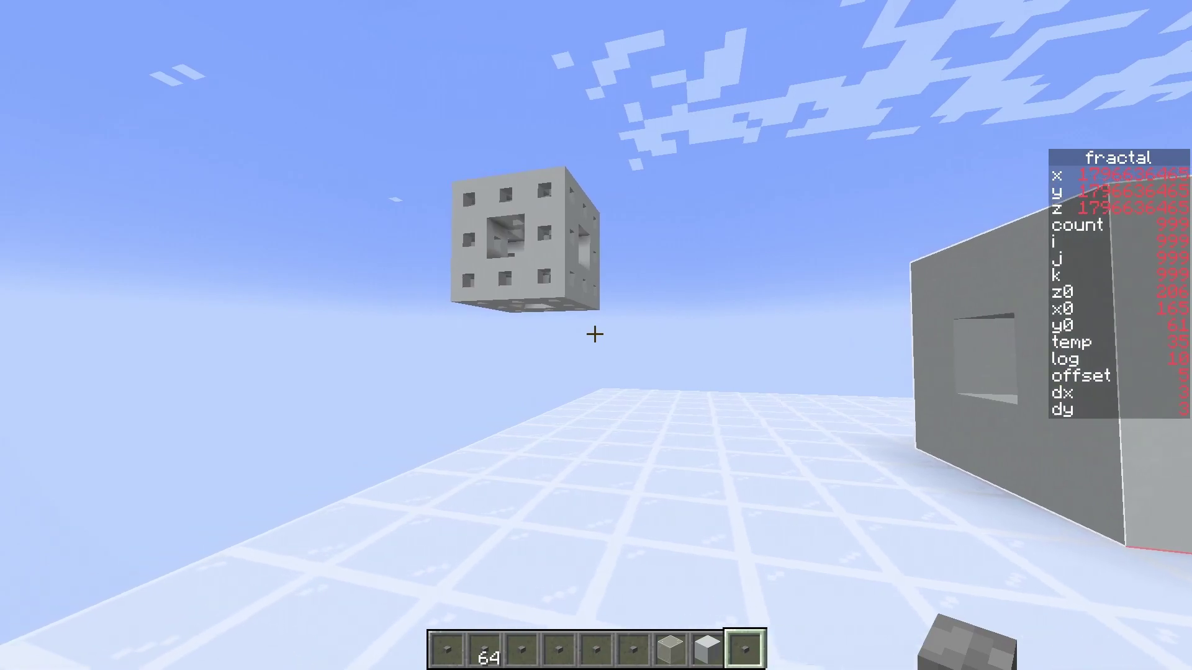
key("space")
key("a")
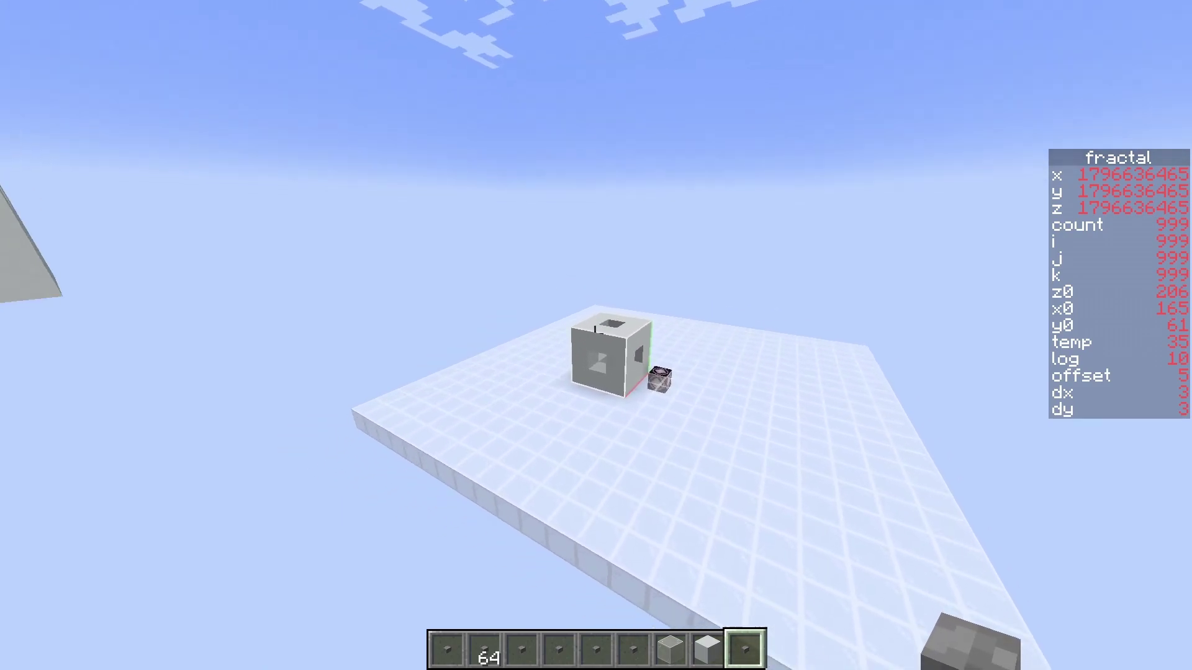
key("w")
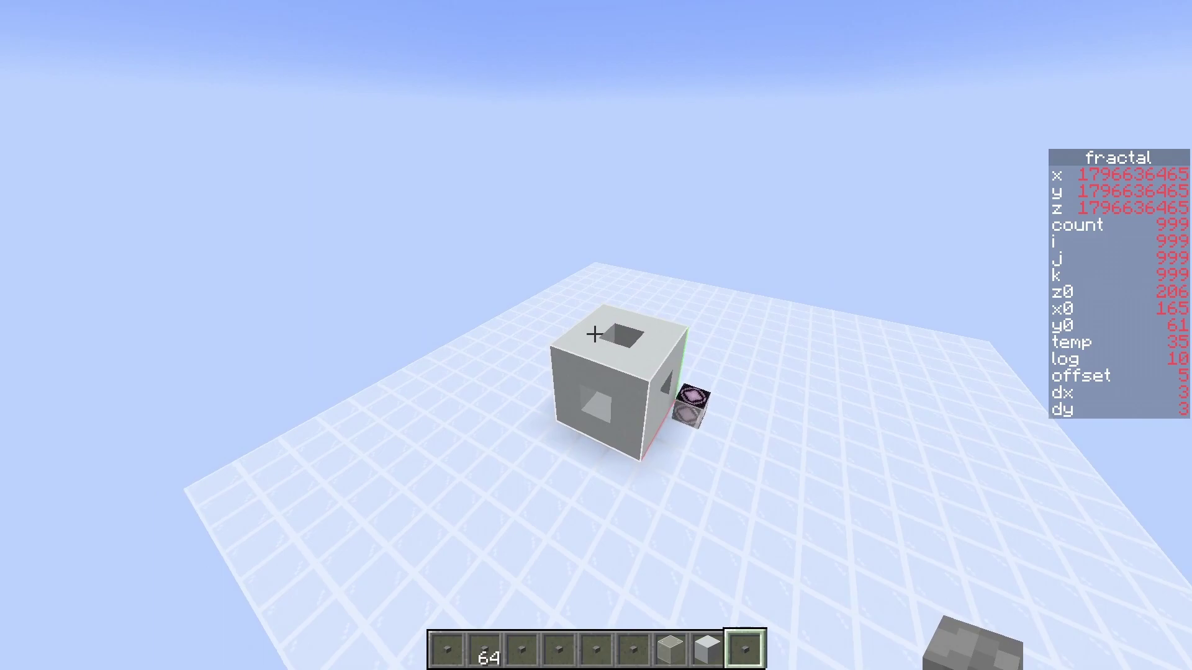
key("a")
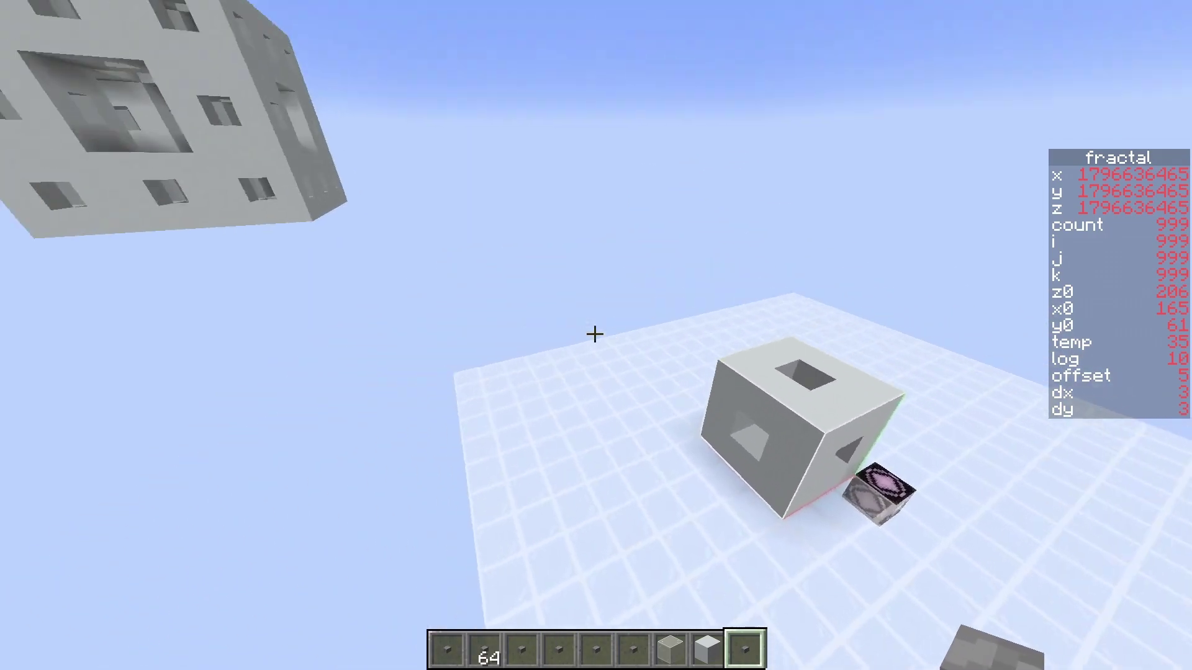
key("s")
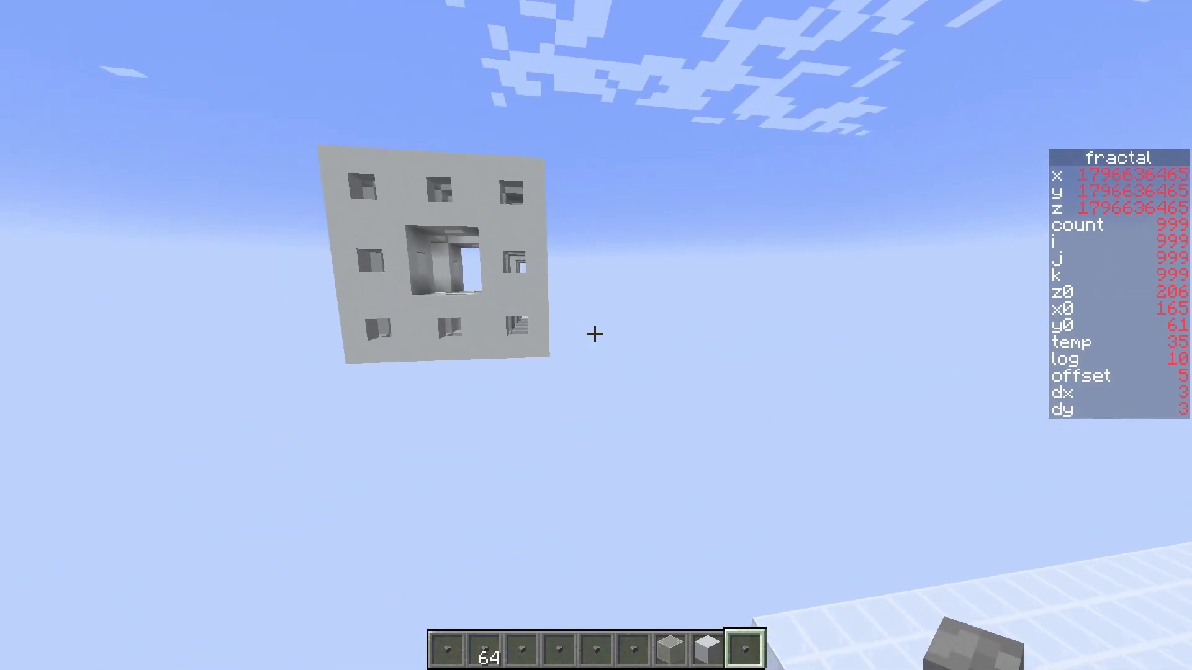
Step: Examine the sponge's holes, corner edge and central tunnel at close range
key("w")
key("w")
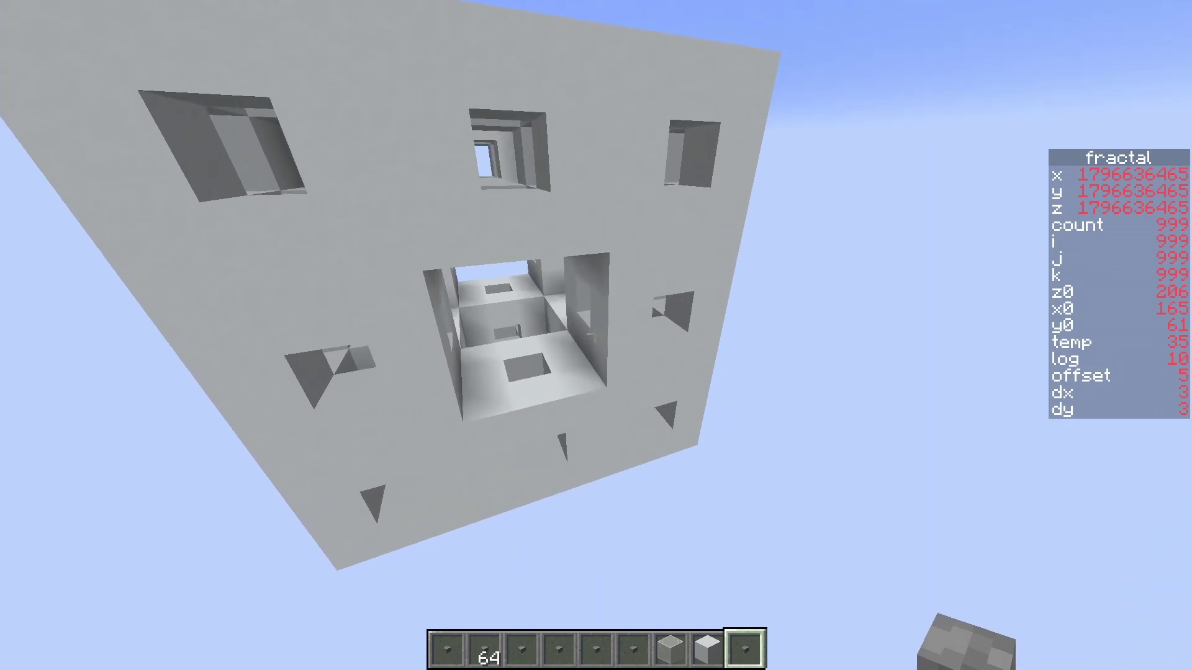
key("w")
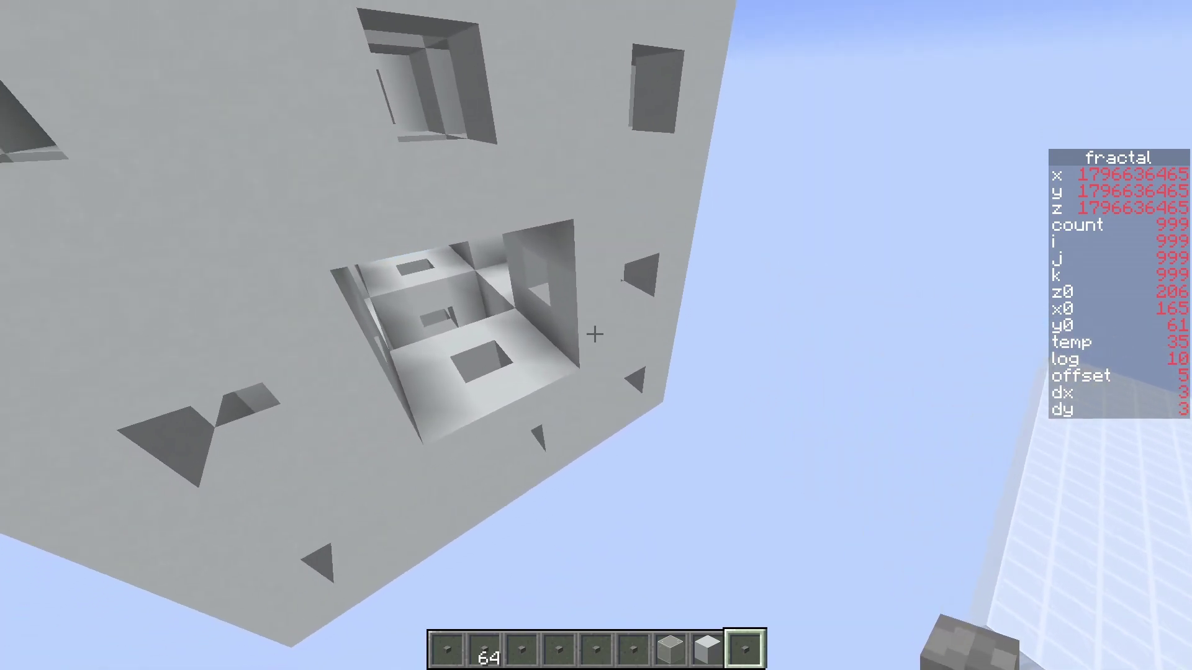
key("d")
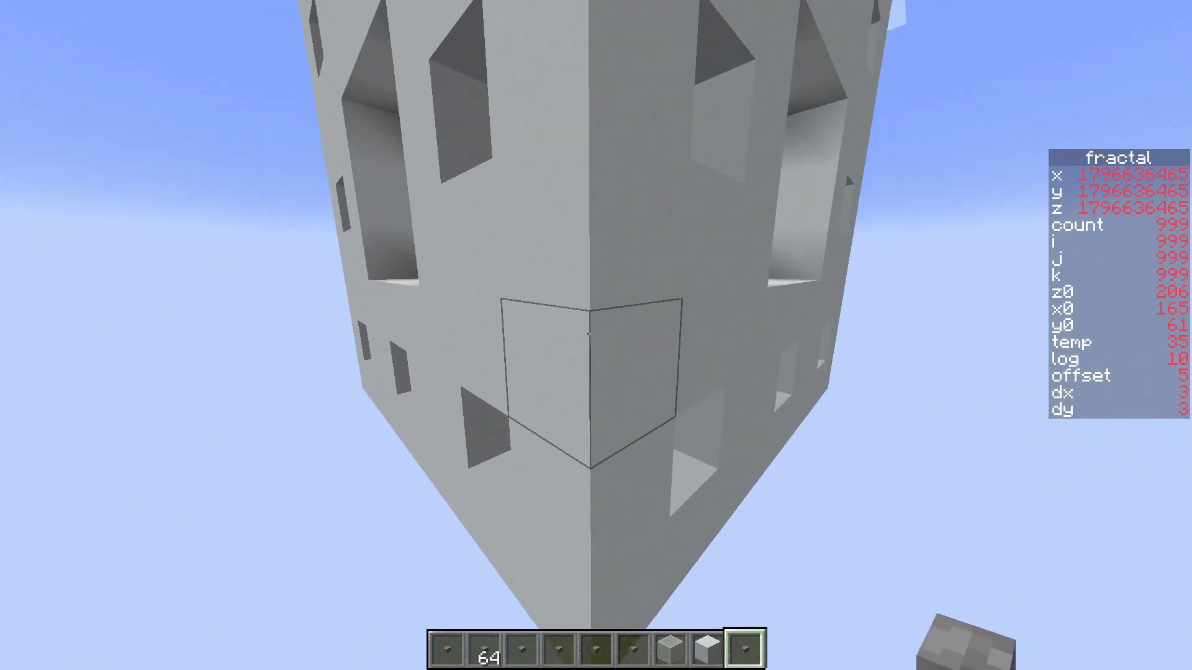
key("a")
key("a")
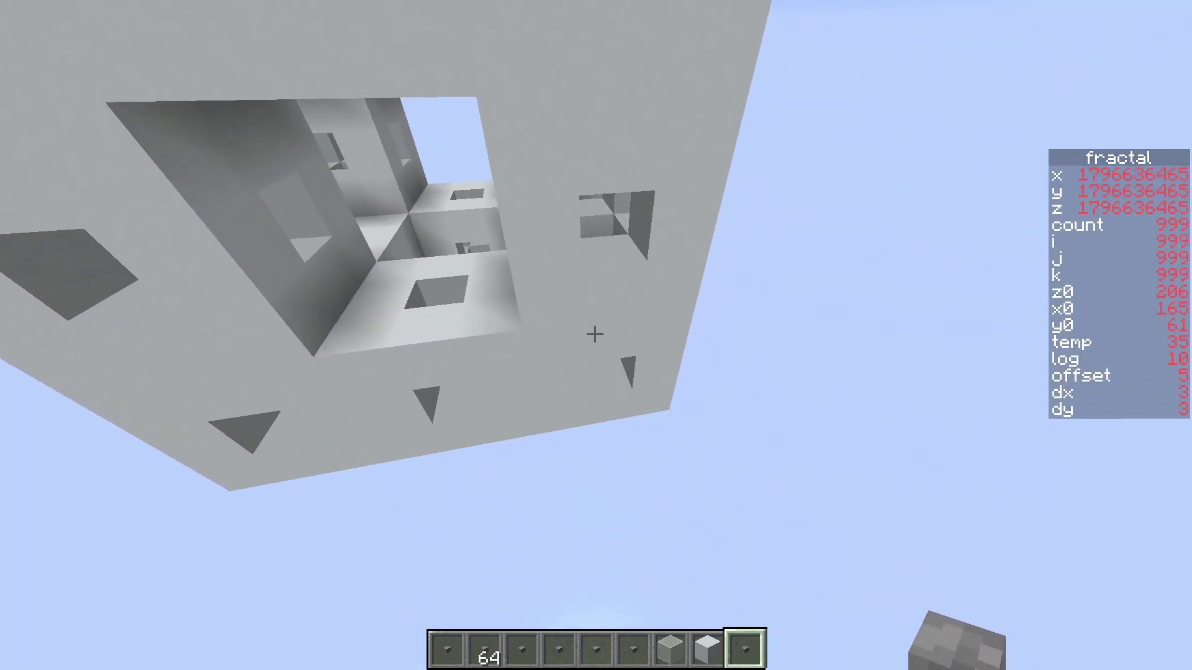
key("s")
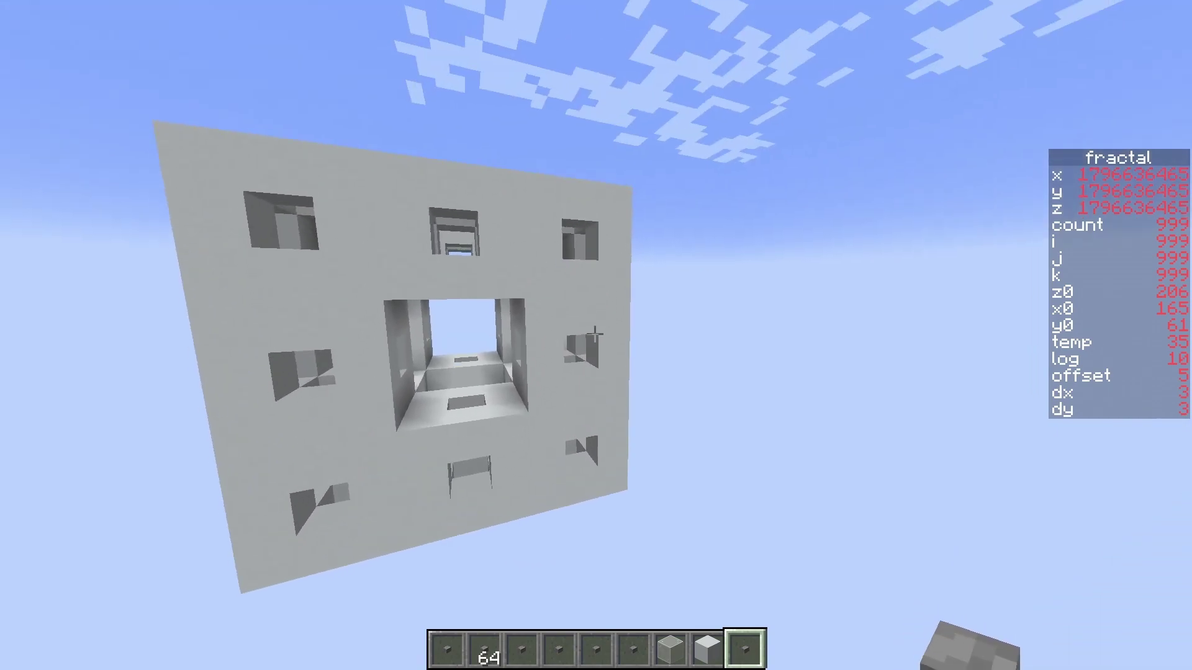
key("d")
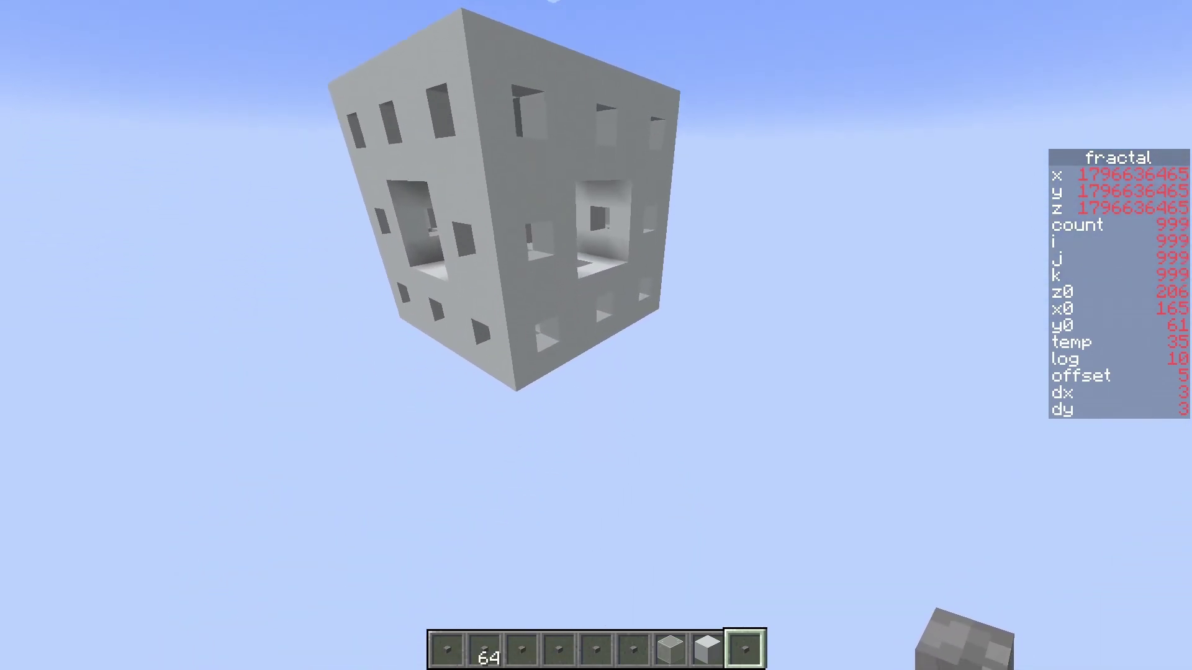
key("a")
key("s")
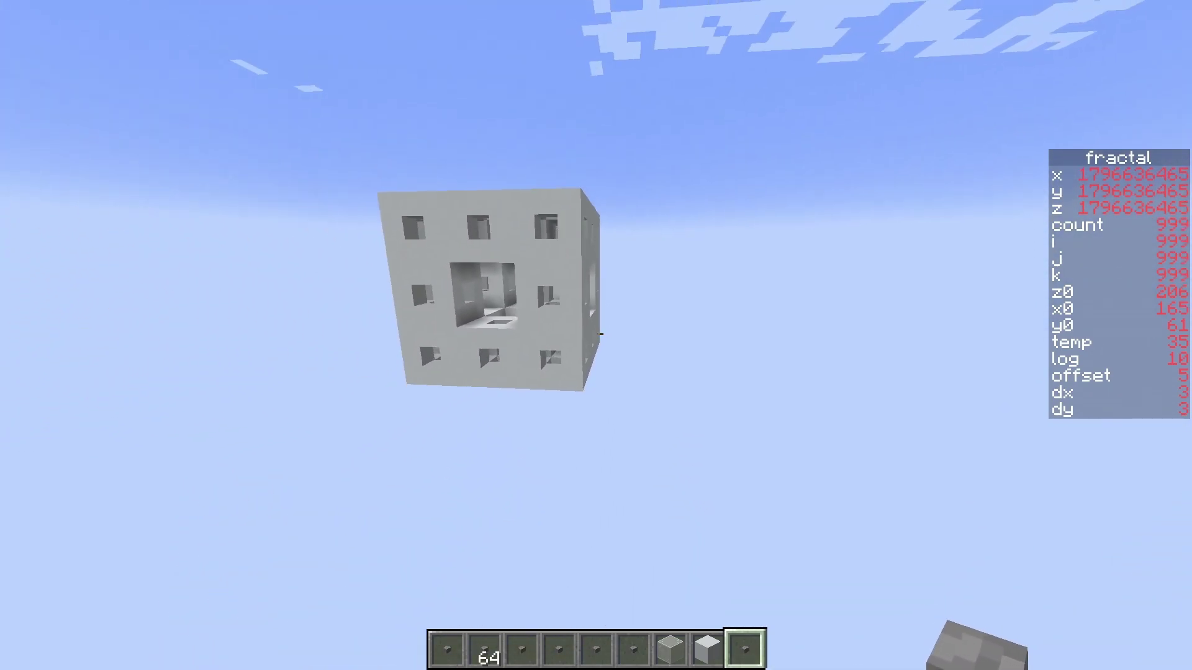
key("a")
key("w")
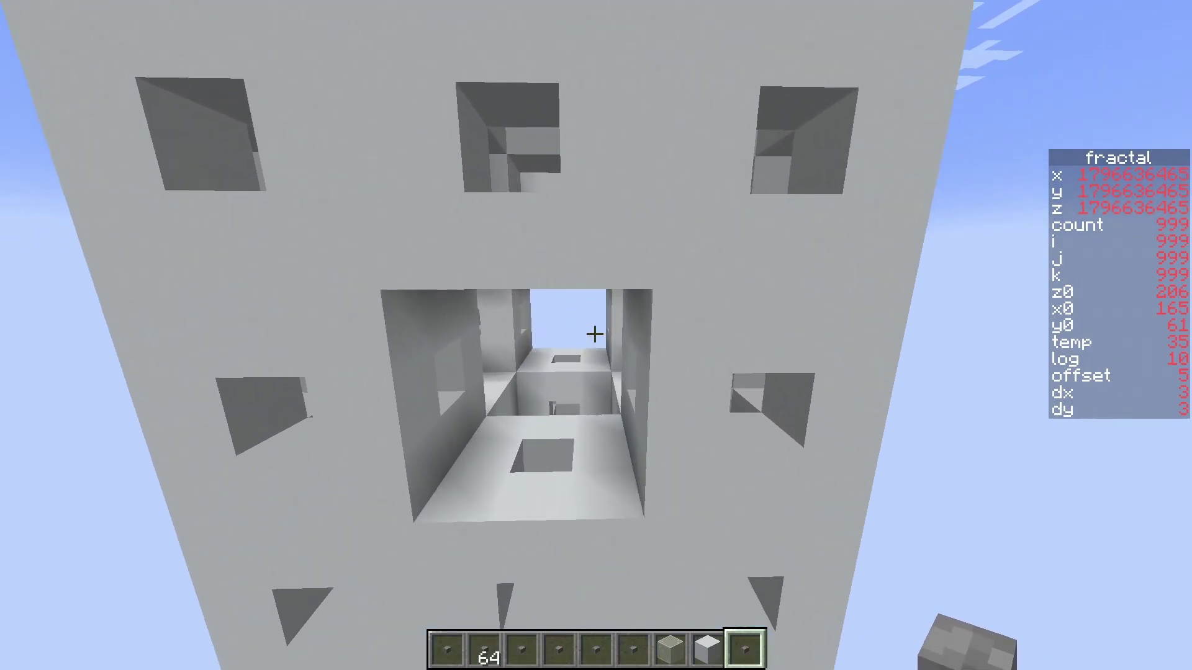
Step: Move one button from the second hotbar stack to the first slot so the first stack holds 2
key("e")
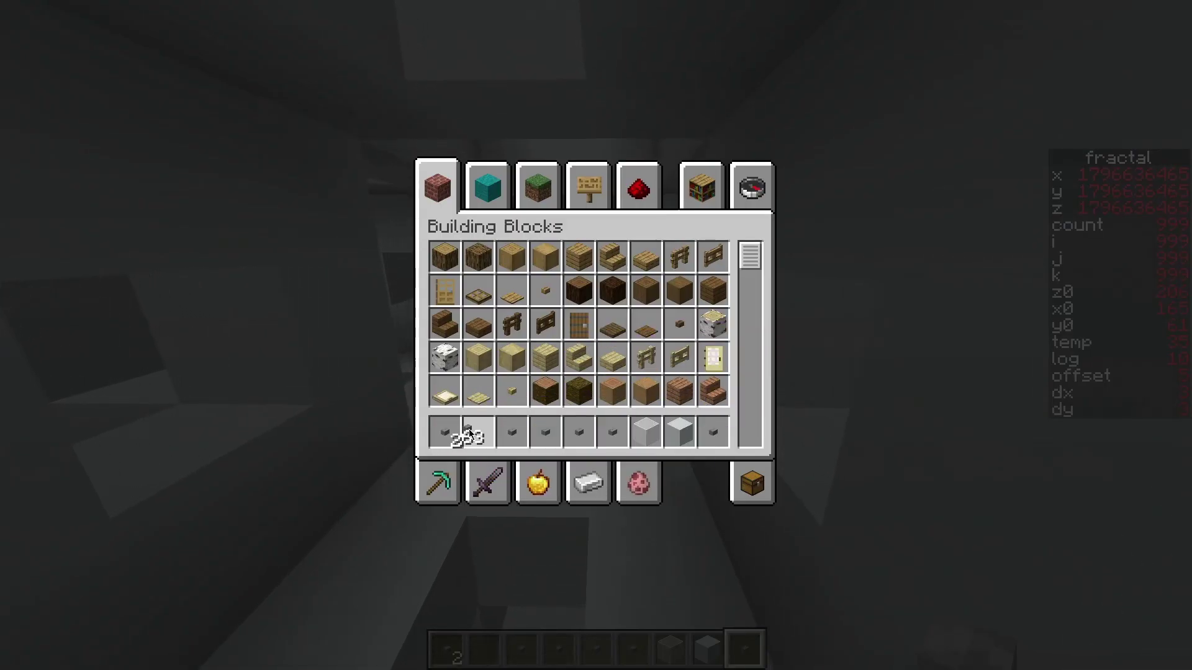
left_click(470, 434)
key("e")
key("e")
key("e")
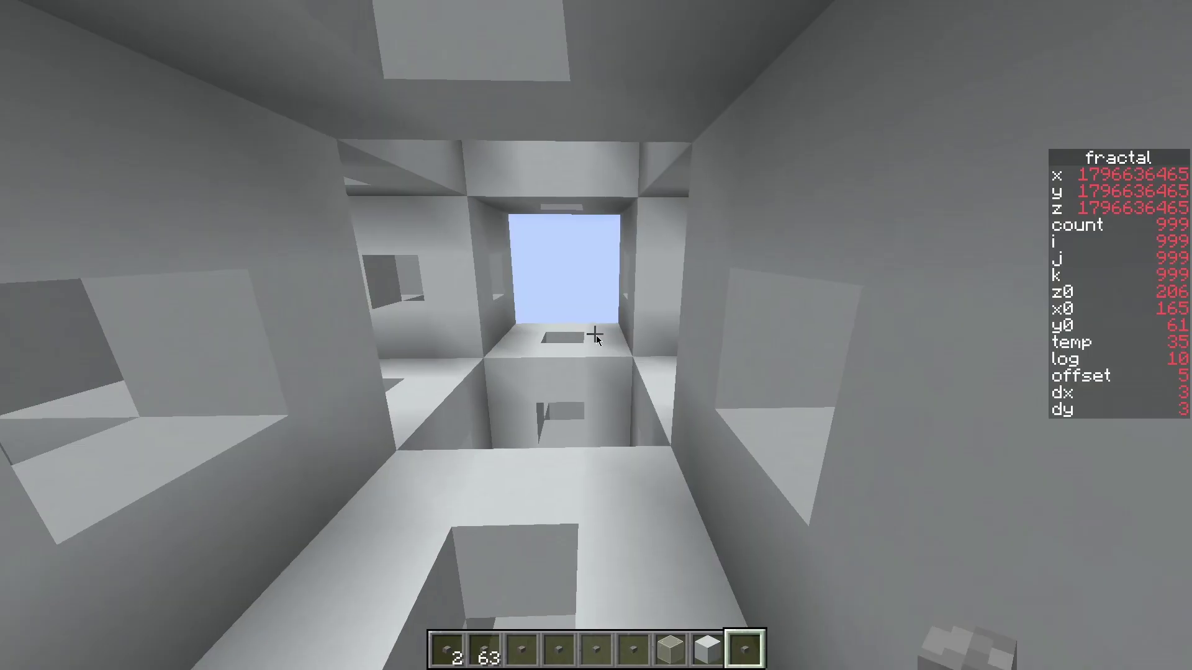
Step: Rerun the fractaldatapack:main_fractal function with the first hotbar stack at 2
key("t")
key("Up")
key("Return")
Step: Fly back from the new, larger Menger sponge and examine its nested square holes from several sides
key("s")
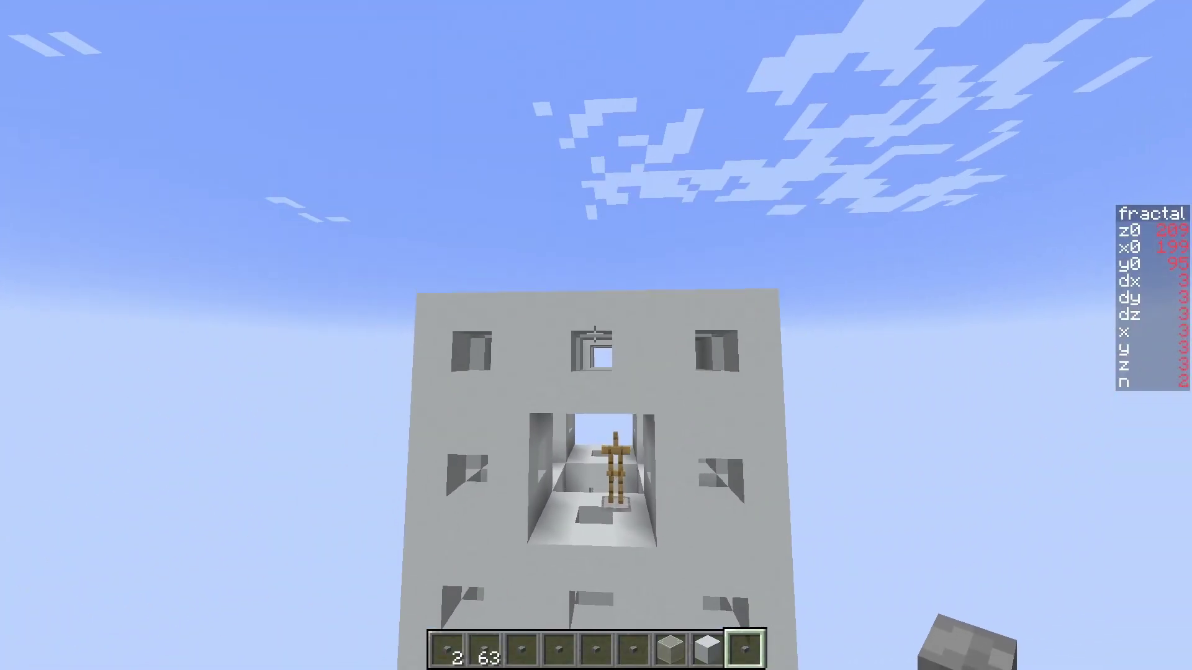
key("space")
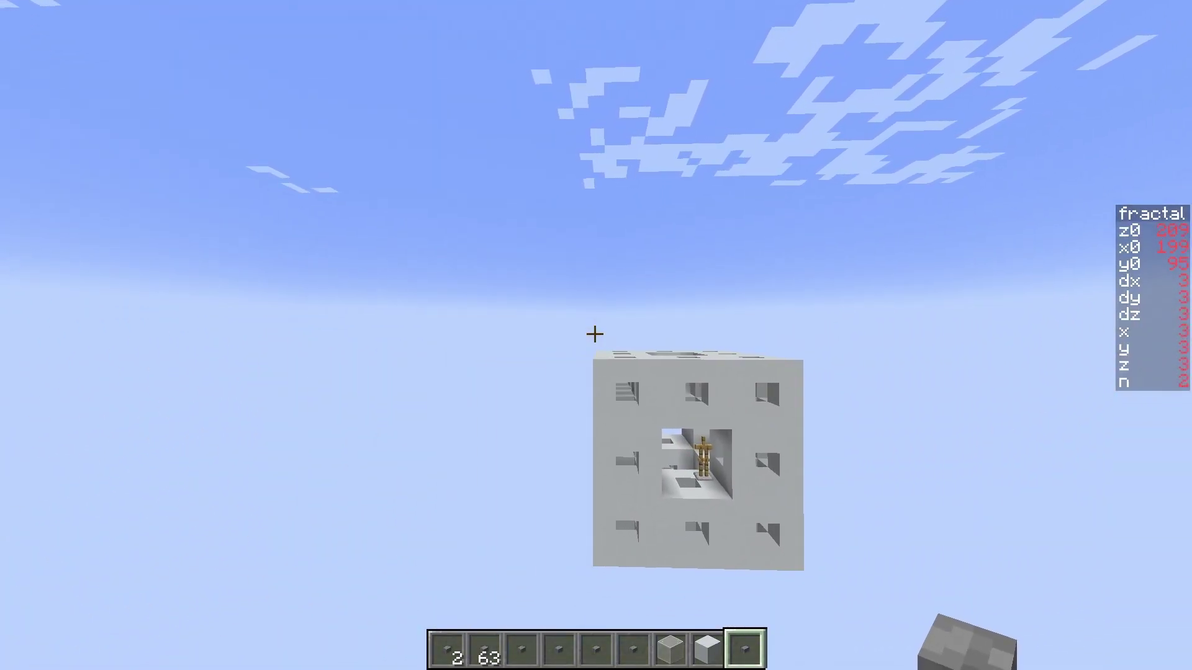
key("w")
key("d")
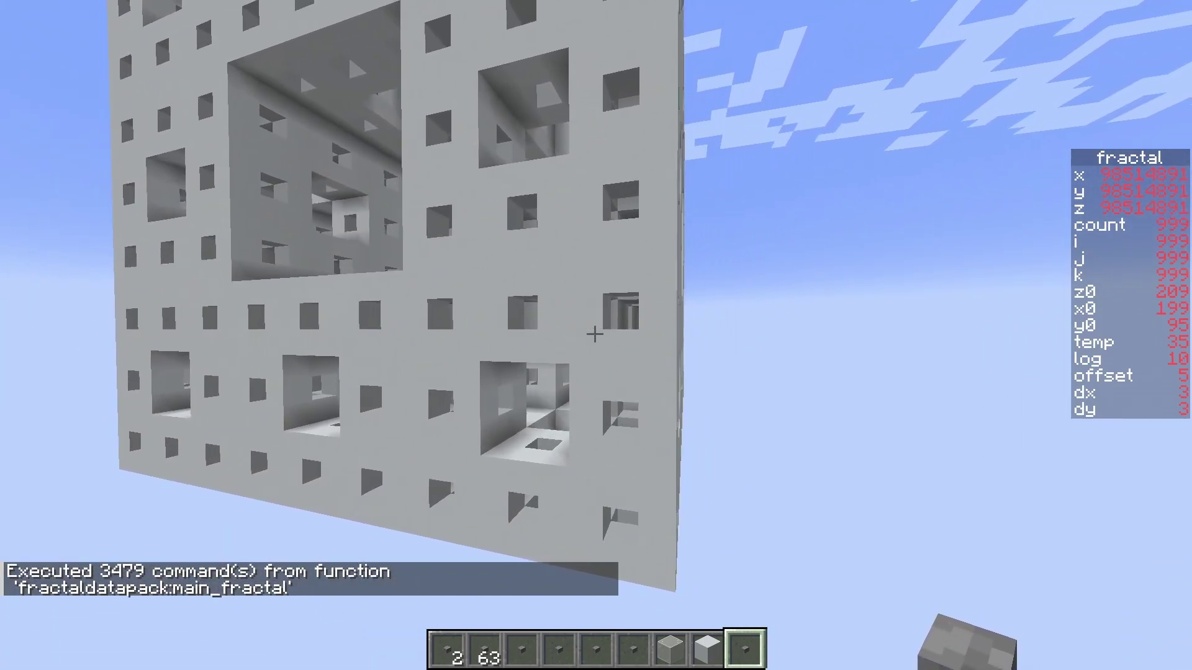
key("s")
key("space")
key("a")
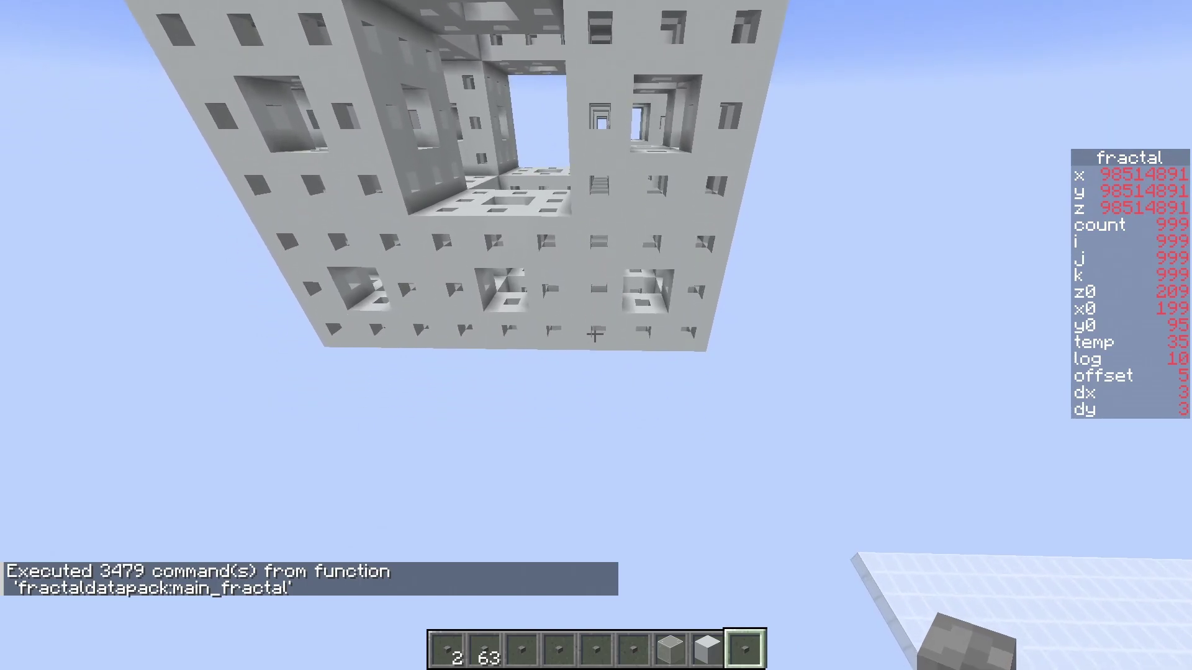
key("d")
key("a")
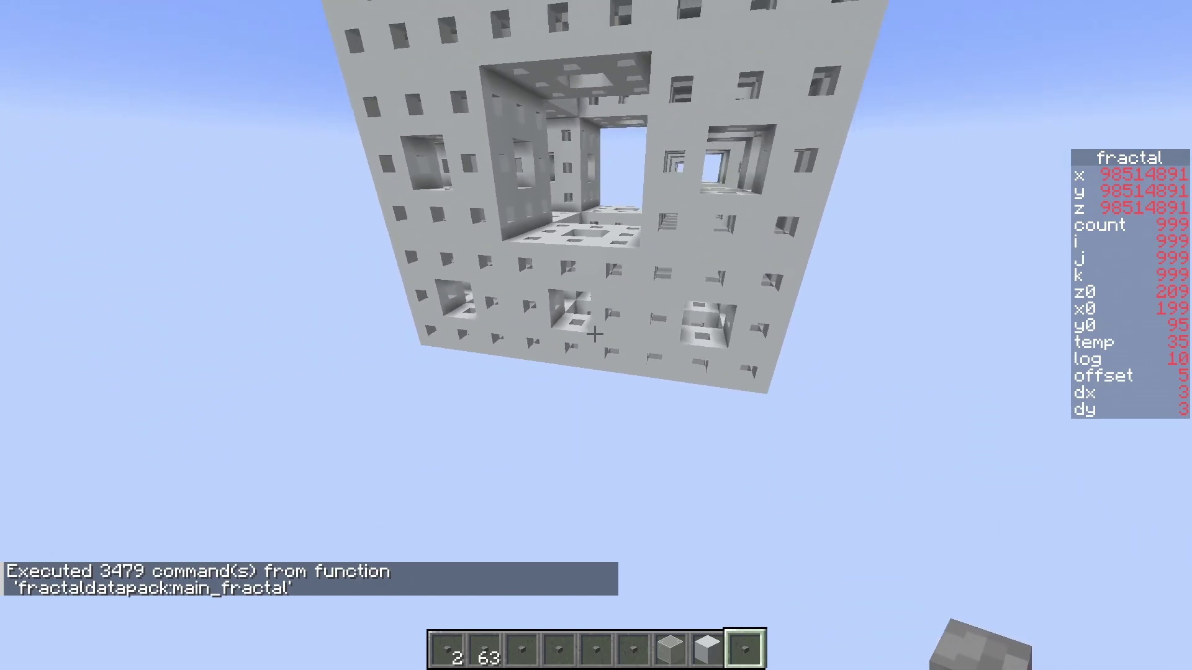
Step: Move one stone button from the second hotbar stack to the first so the first stack holds 3
mouse_move(595, 335)
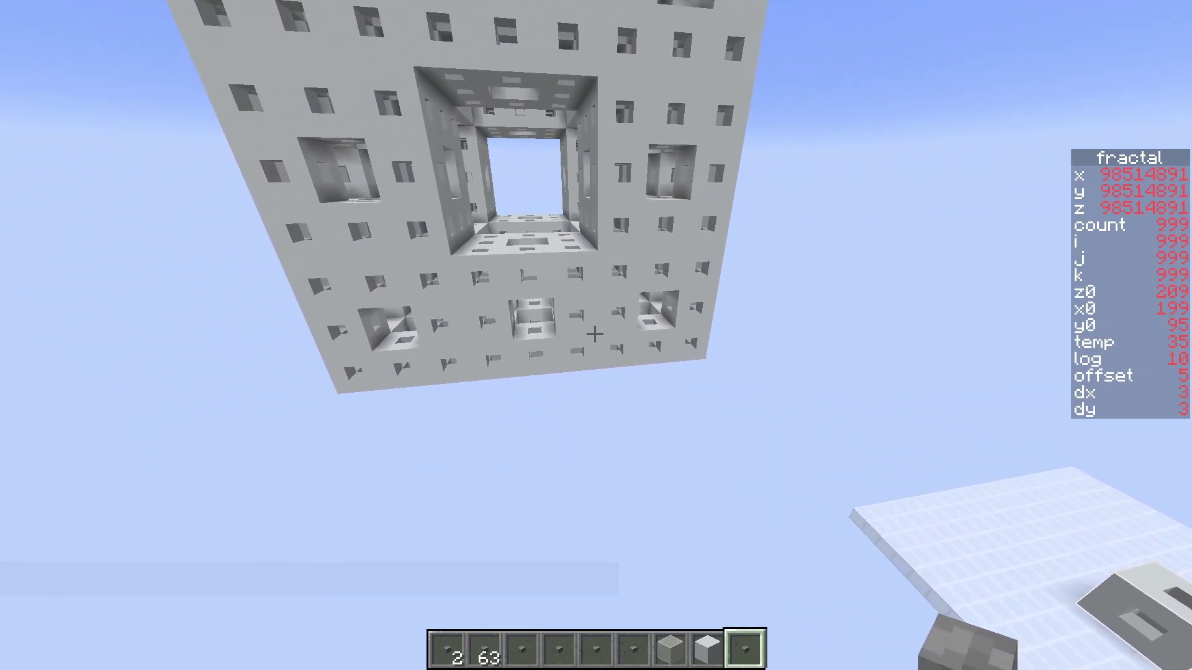
key("d")
key("a")
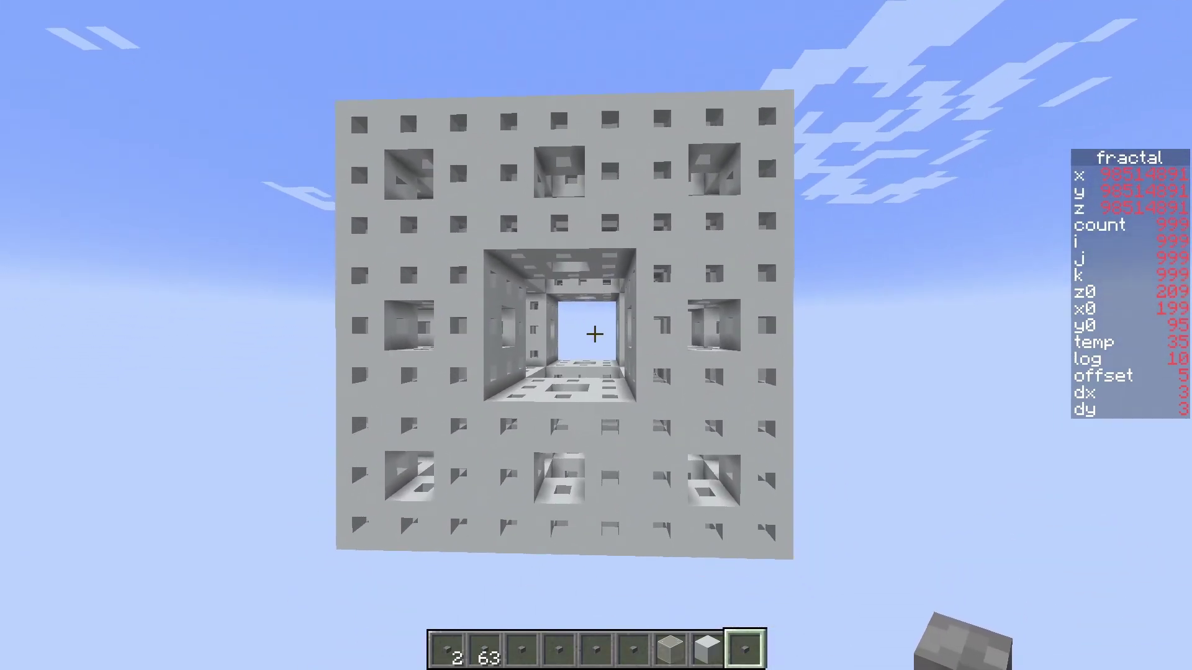
key("w")
key("e")
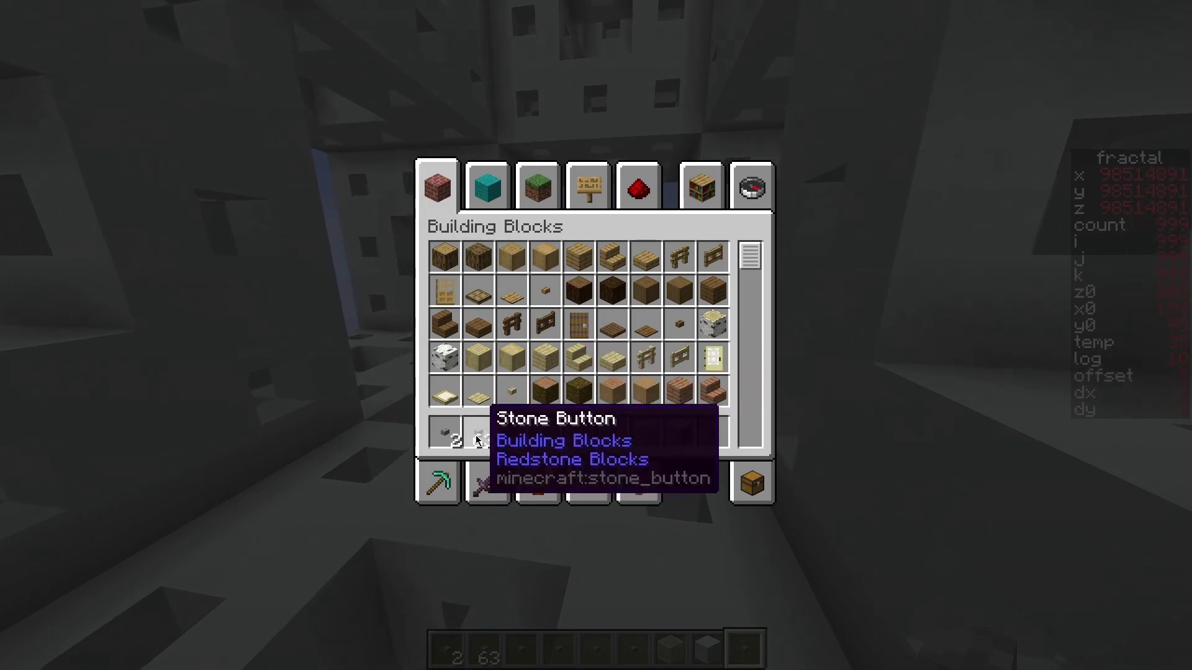
left_click(465, 436)
key("e")
Step: Rerun the fractaldatapack:main_fractal function with the first hotbar stack at 3
key("t")
key("Up")
key("Return")
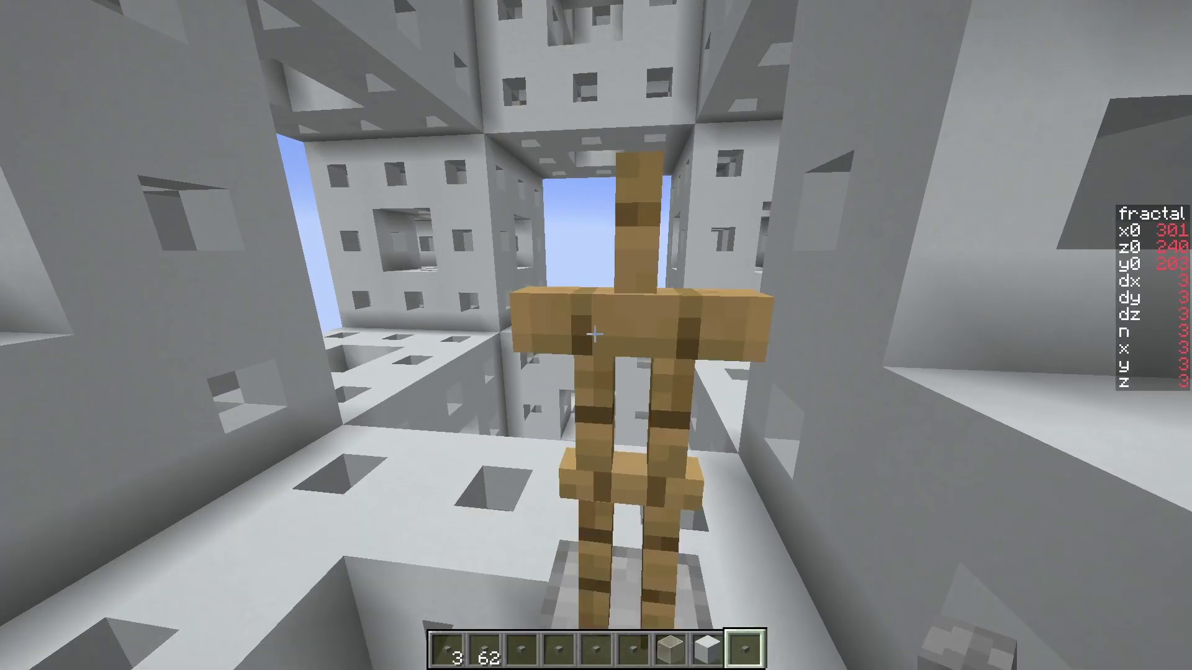
Step: Back out of the previous sponge and examine the third-iteration Menger sponge from outside, including its central opening
key("s")
key("s")
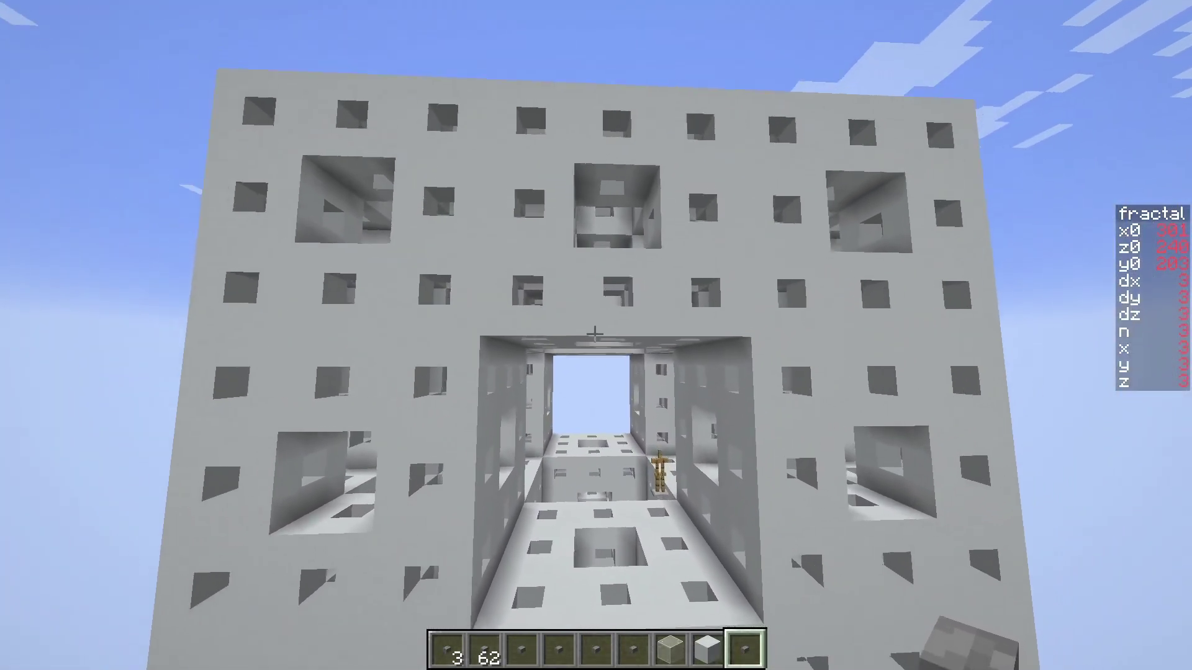
key("s")
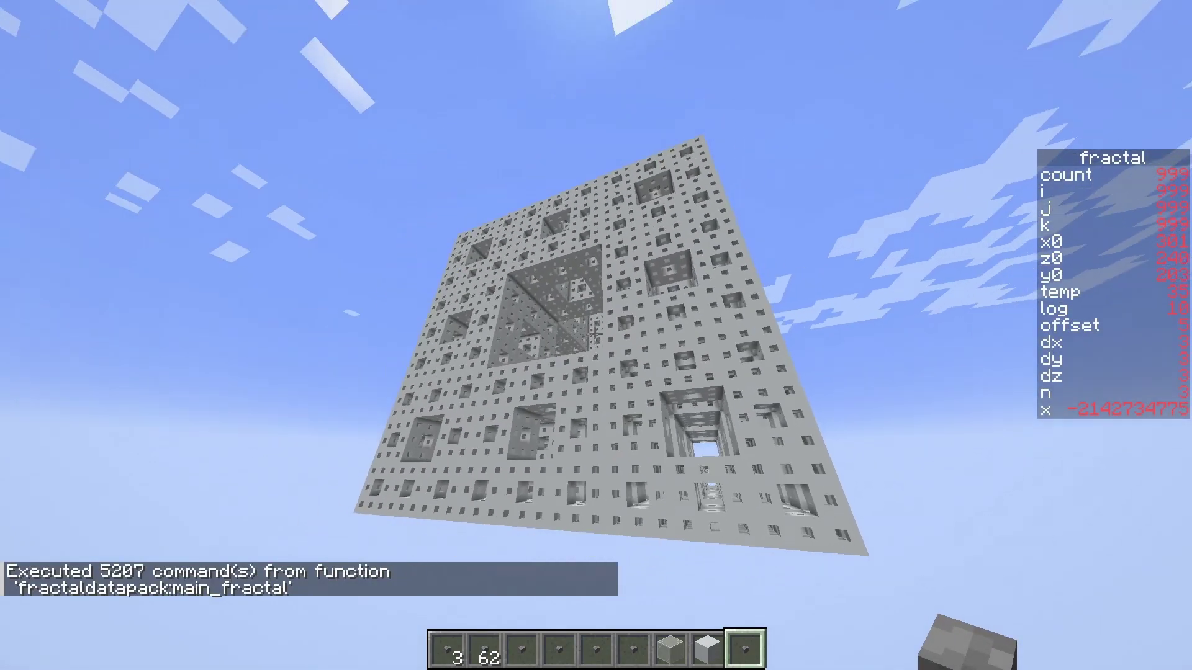
key("w")
key("w")
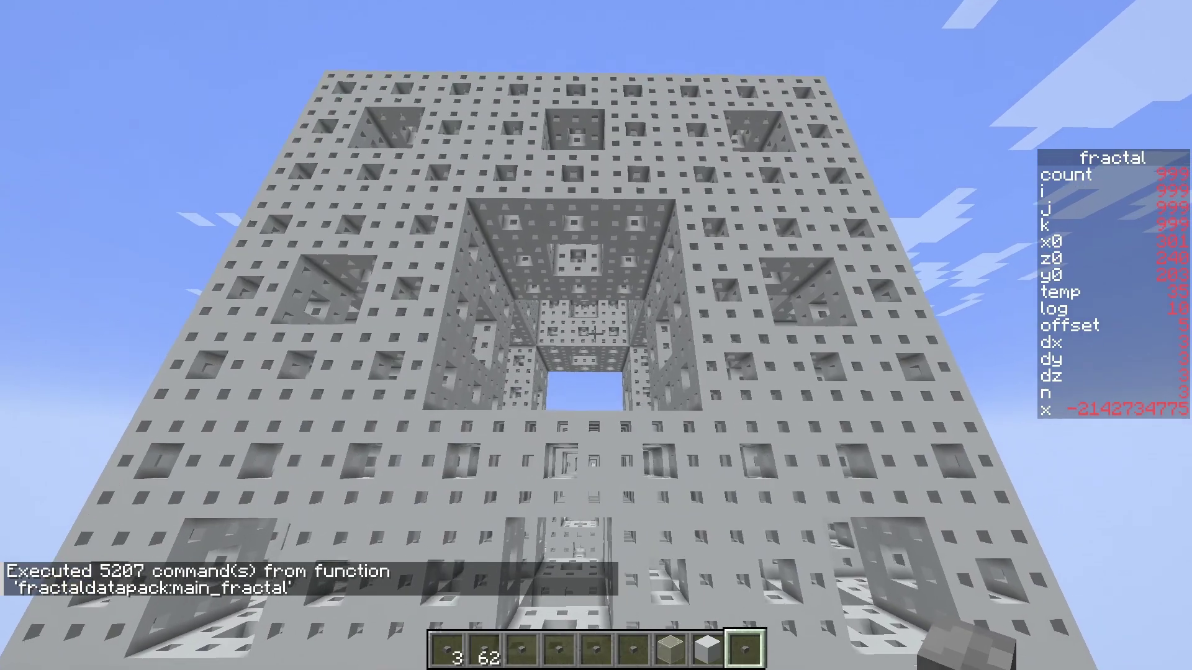
key("d")
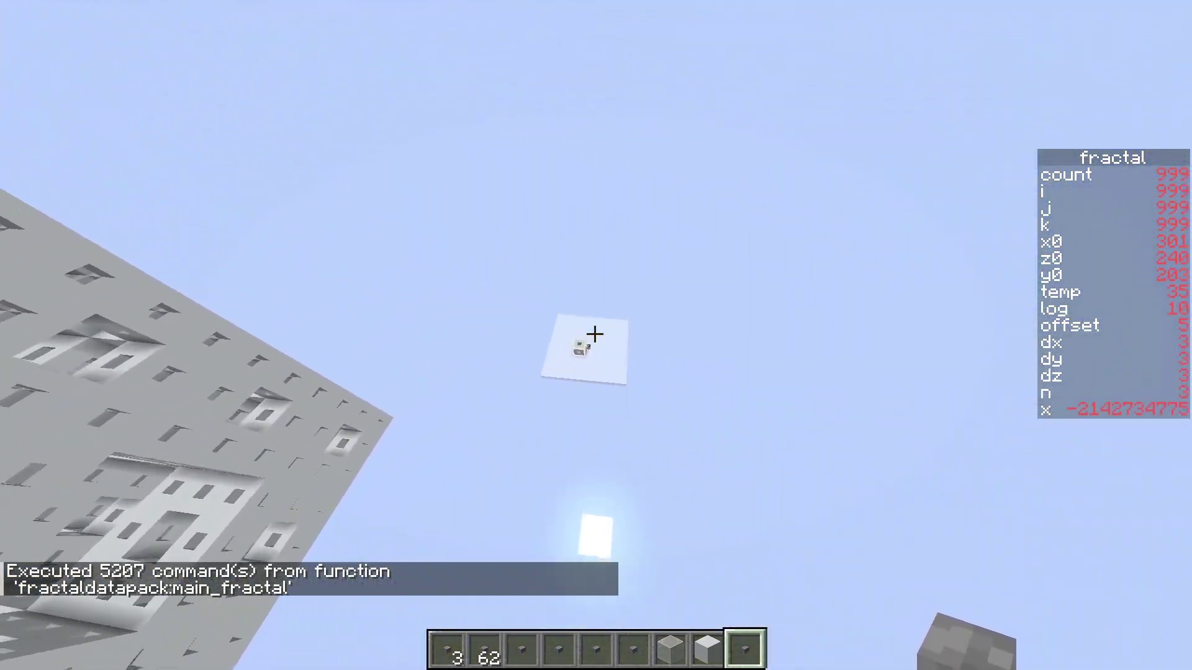
Step: Inspect the minecraft:menger structure block beside the seed cube and re-enter 3 as its X structure size
key("w")
key("space")
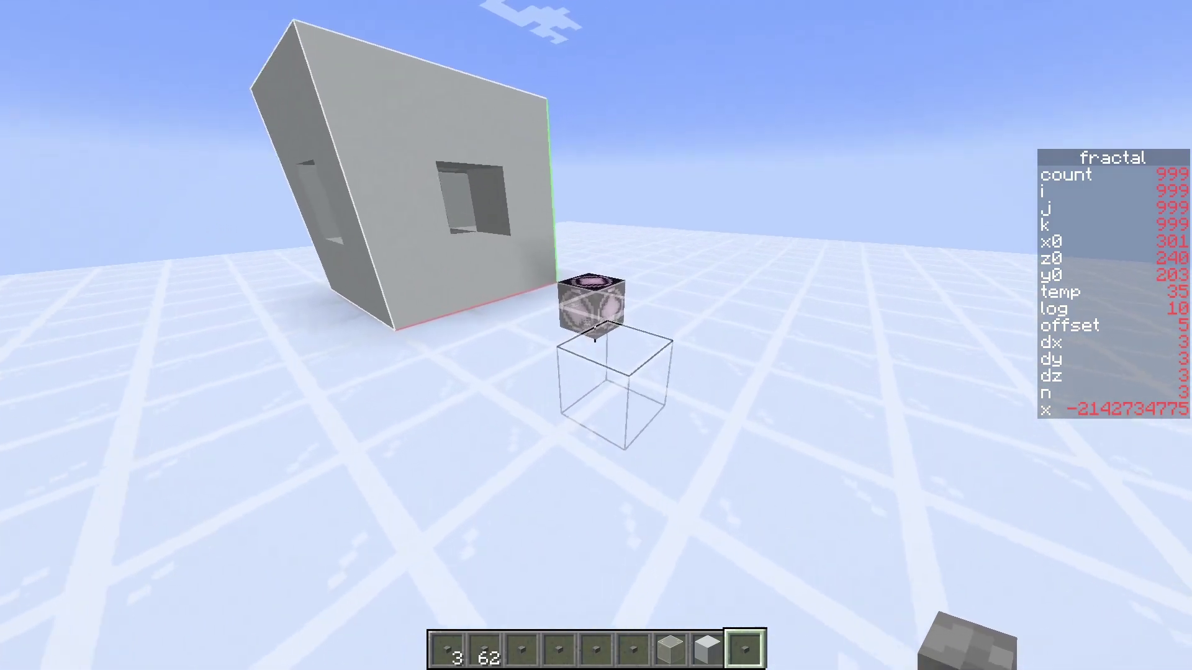
right_click(596, 336)
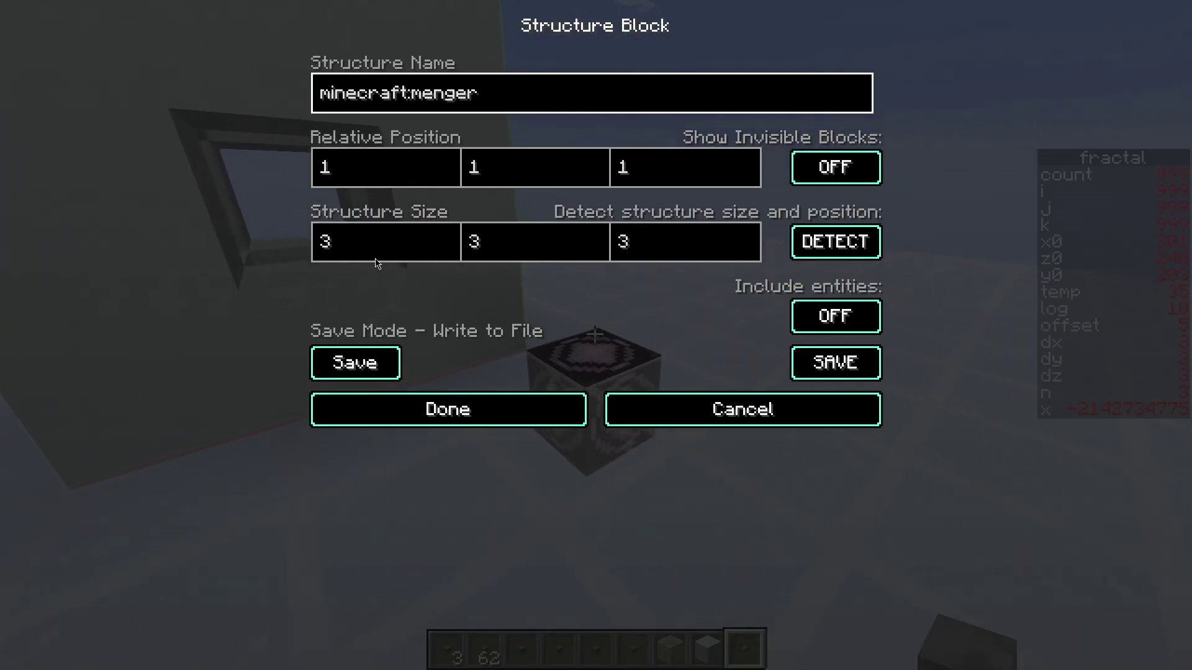
left_click(500, 433)
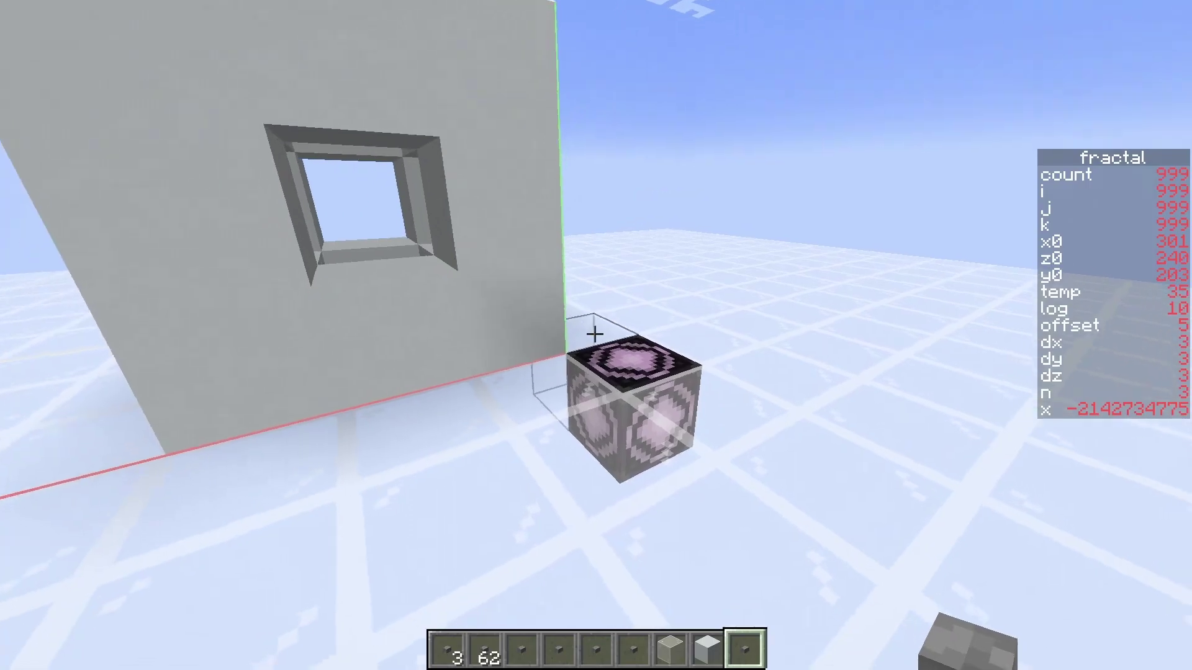
right_click(596, 335)
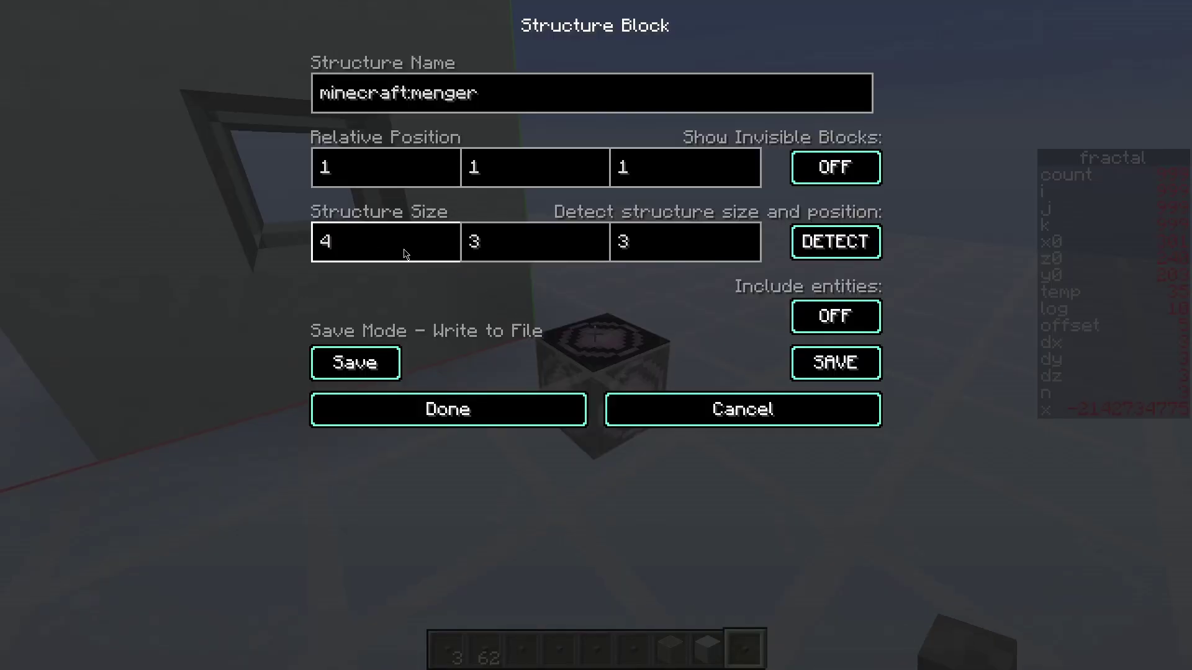
type("3")
key("Return")
Step: Set the Carpet rule structureBlockLimit to 256 with the /carpet command
key("a")
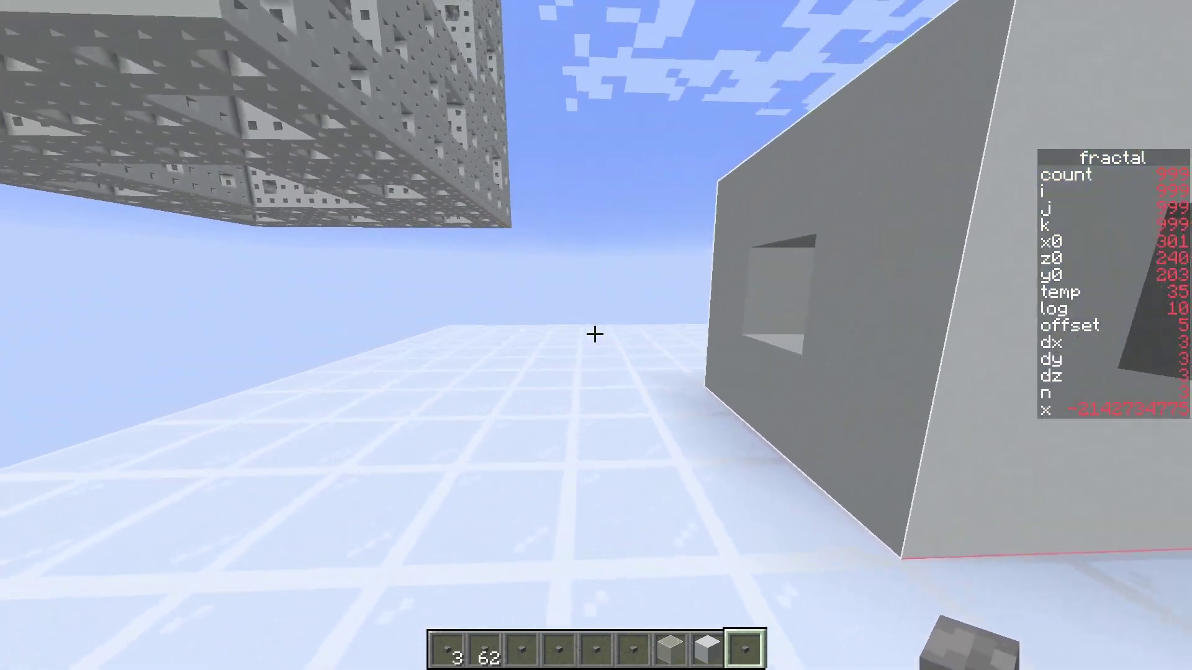
key("slash")
type("carpet ")
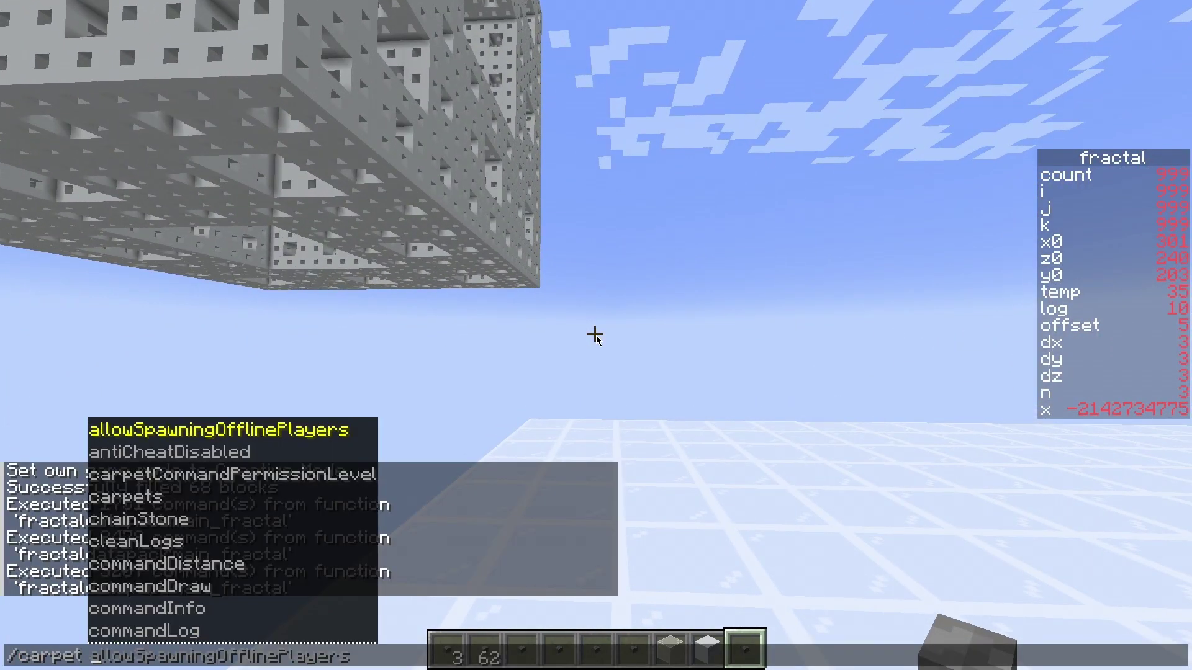
type("structureBlockLimit 256")
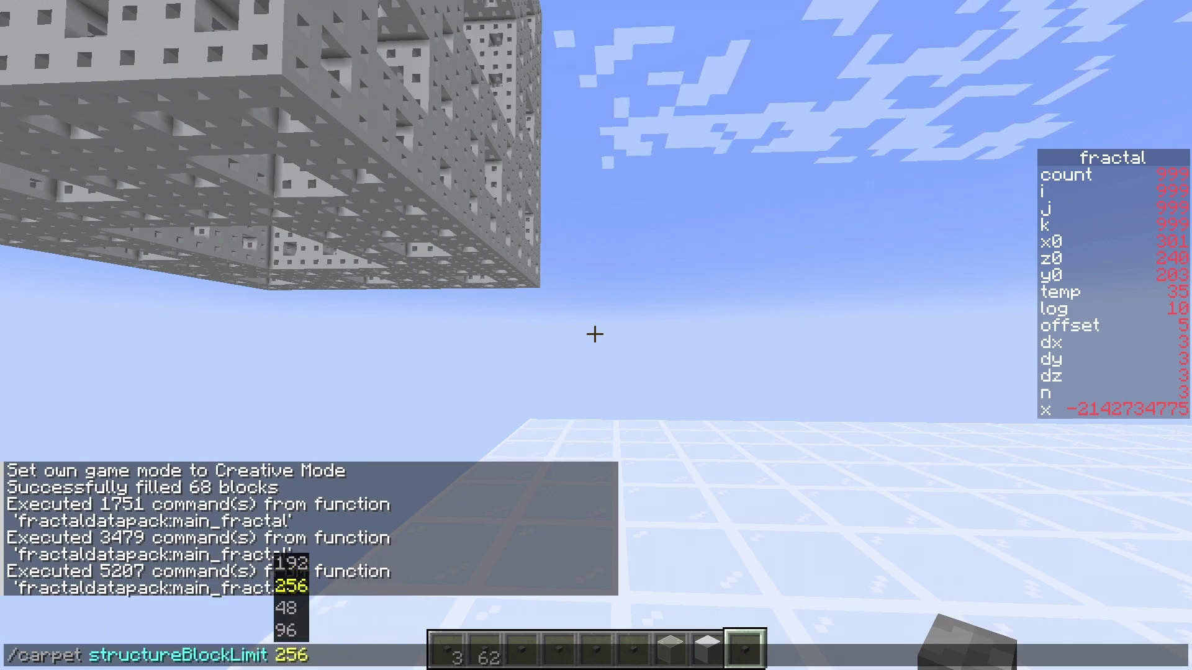
key("Return")
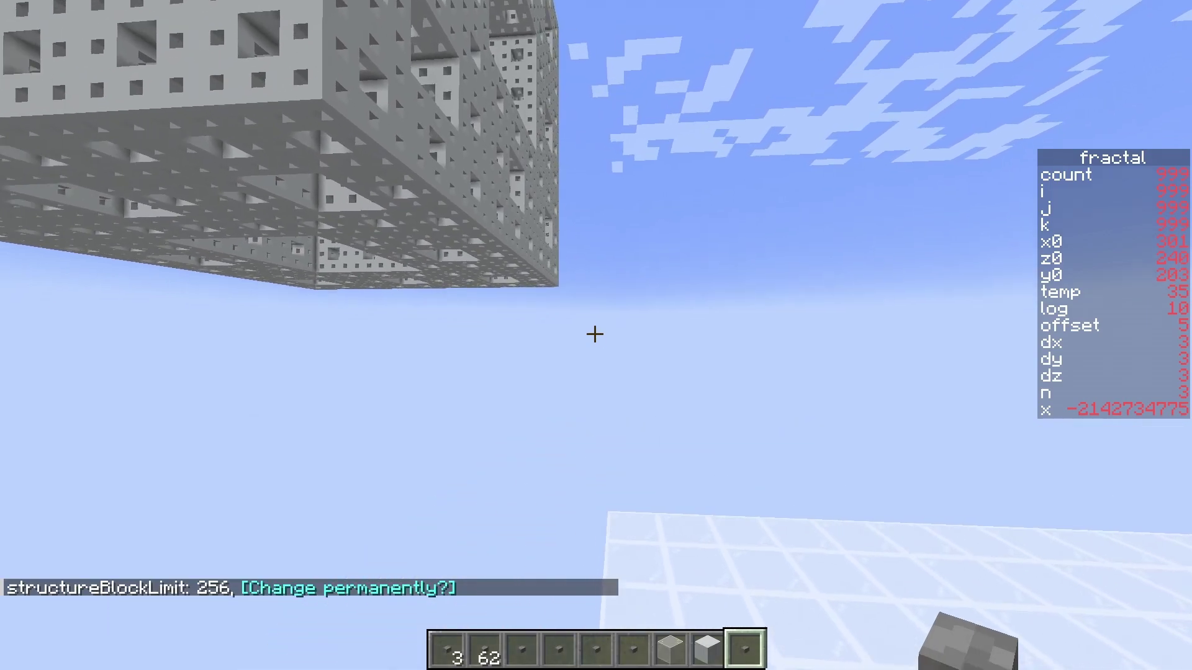
Step: Transfer one more stone button from the second hotbar stack so the first stack holds 4
key("e")
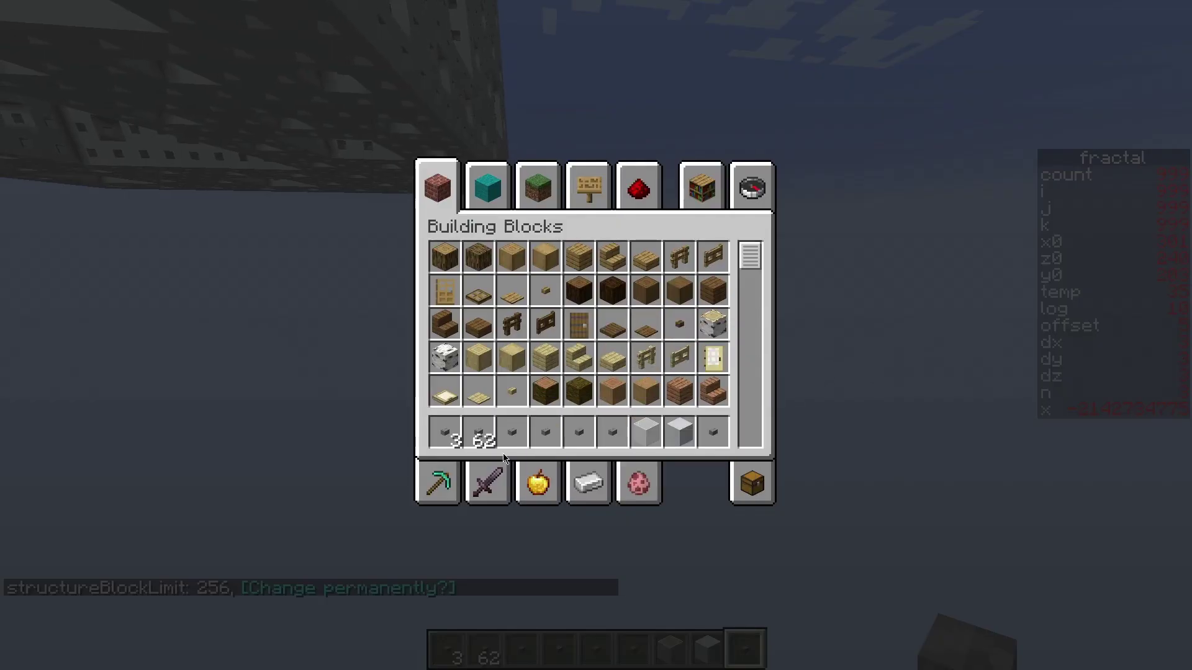
left_click(466, 435)
key("e")
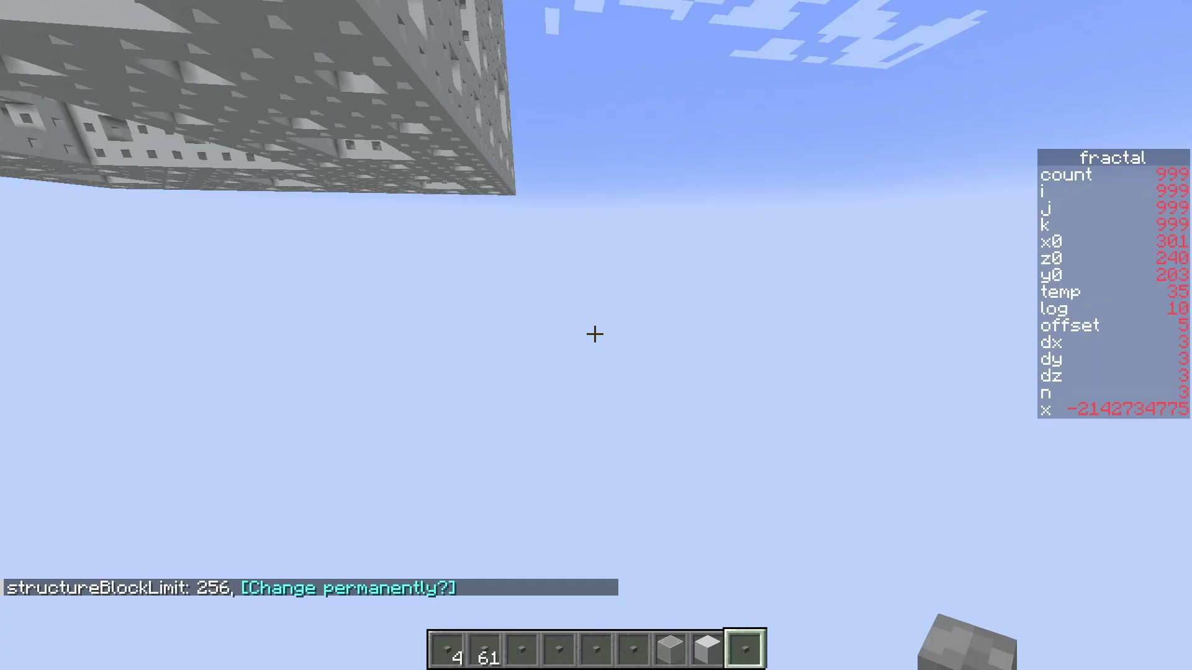
Step: Recall the fractaldatapack:main_fractal function command from the chat history and run it with the first hotbar stack at 4
key("t")
key("Return")
key("t")
key("Up")
key("Up")
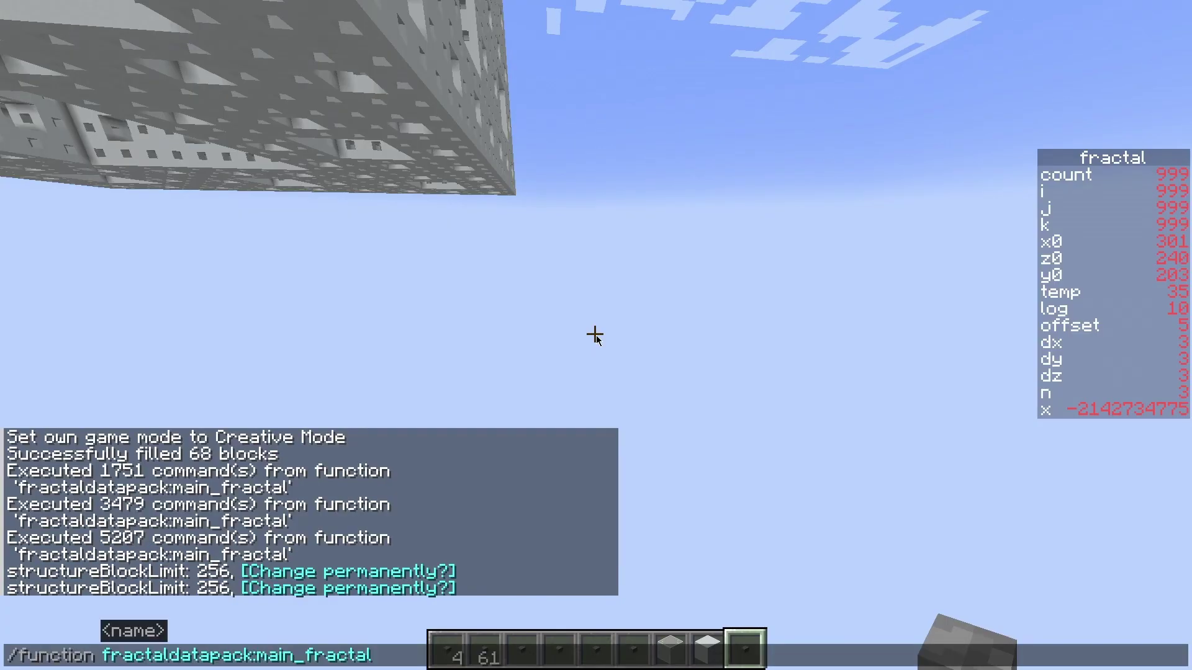
key("Return")
Step: Switch the game mode to Spectator Mode and fly up to face the fourth-iteration sponge
key("w")
key("d")
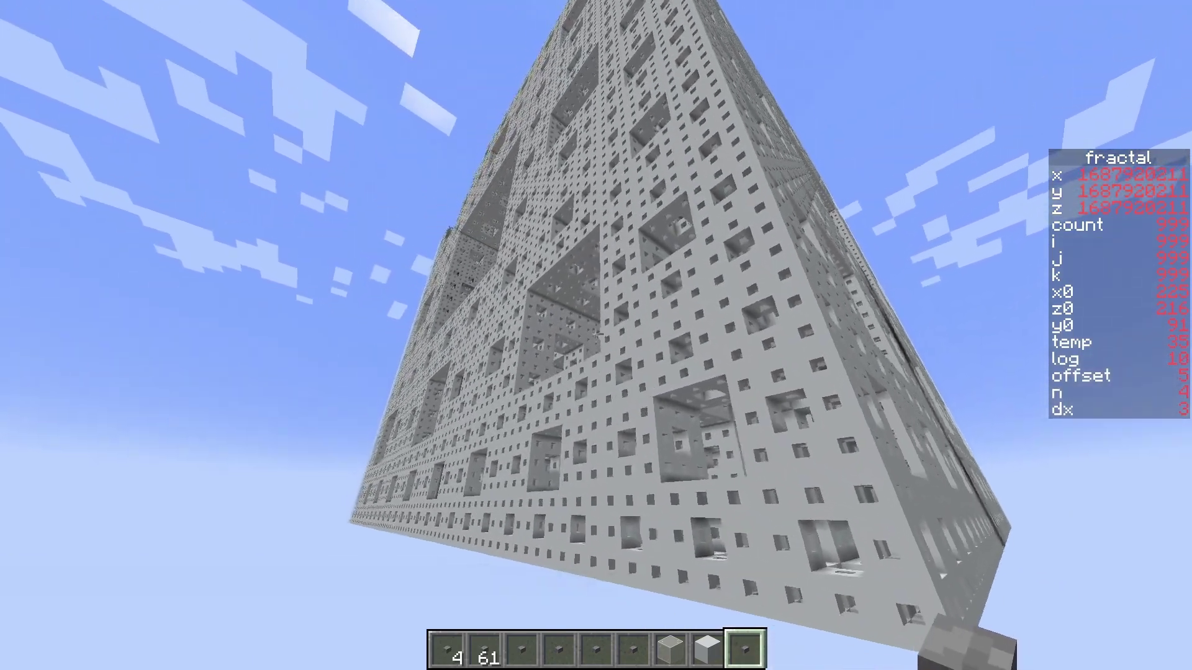
key("F3+F4")
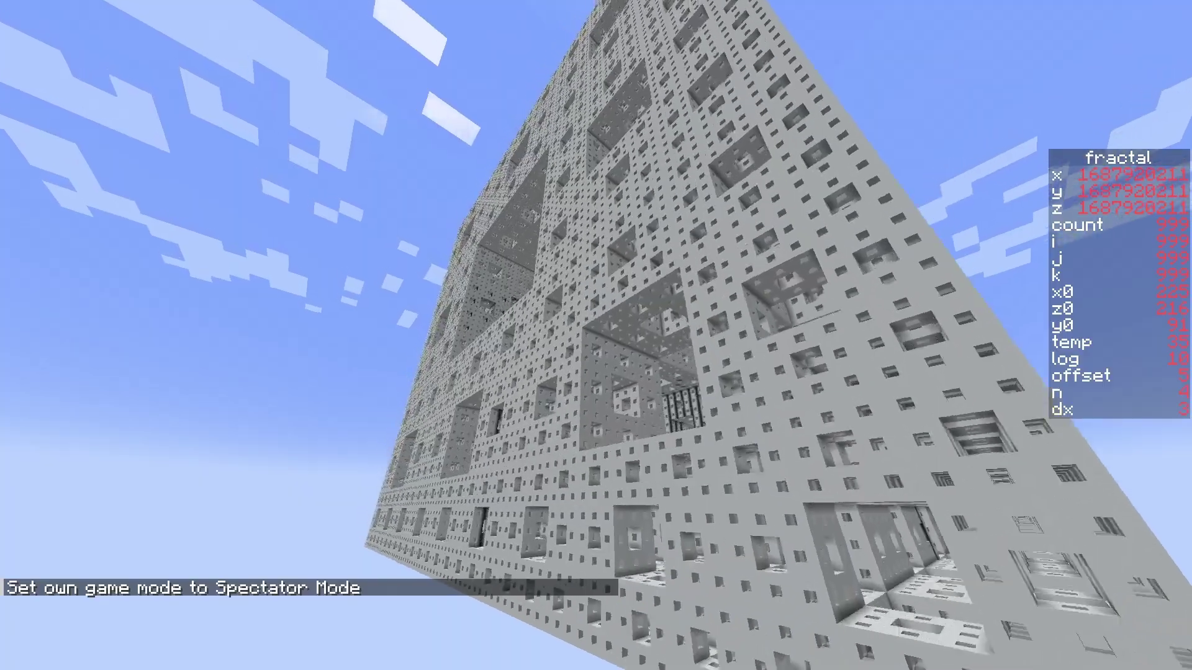
key("space")
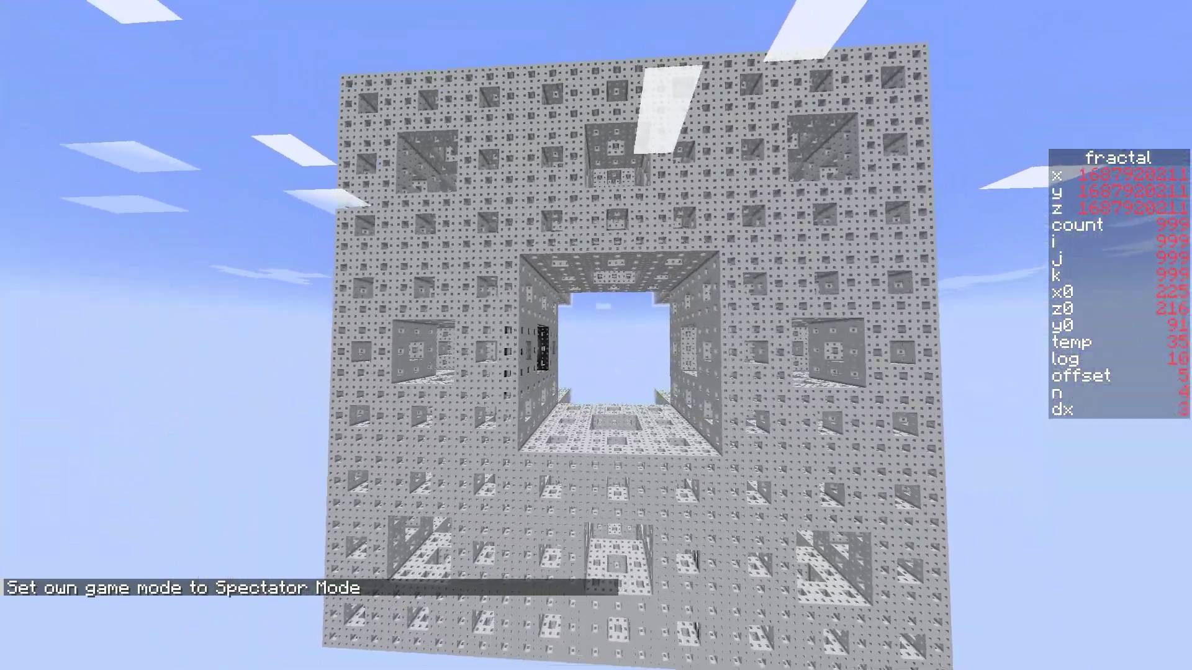
Step: Fly into the sponge's central tunnel, examine its inner chambers and nested holes, and back out to the front face
key("w")
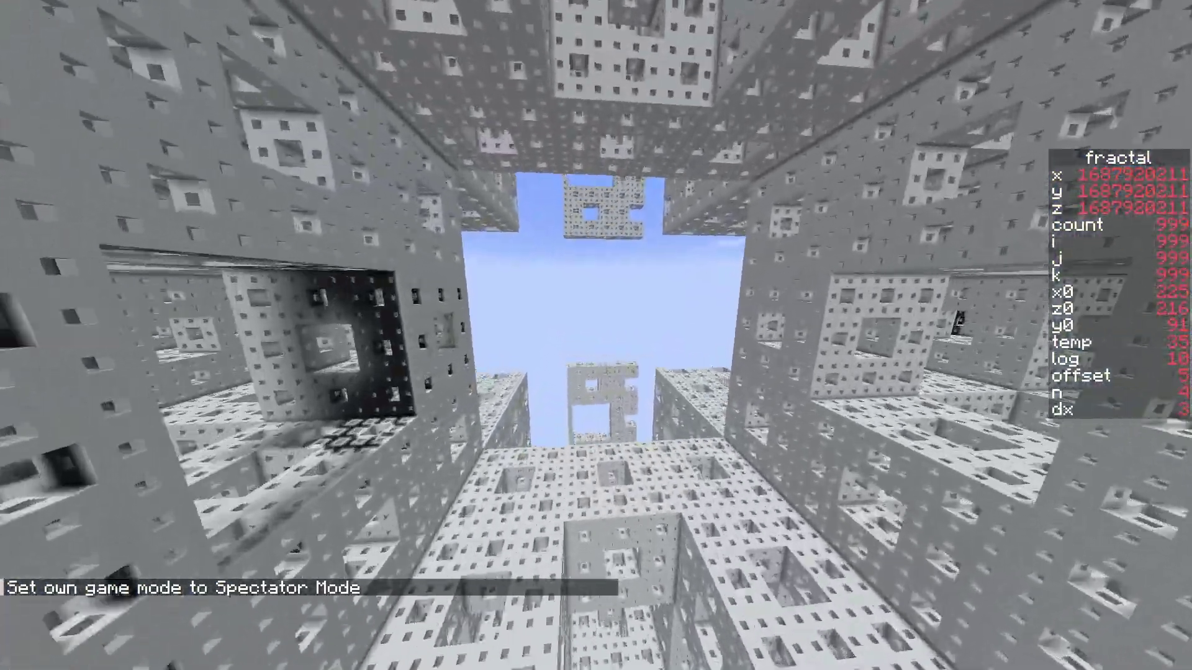
key("w")
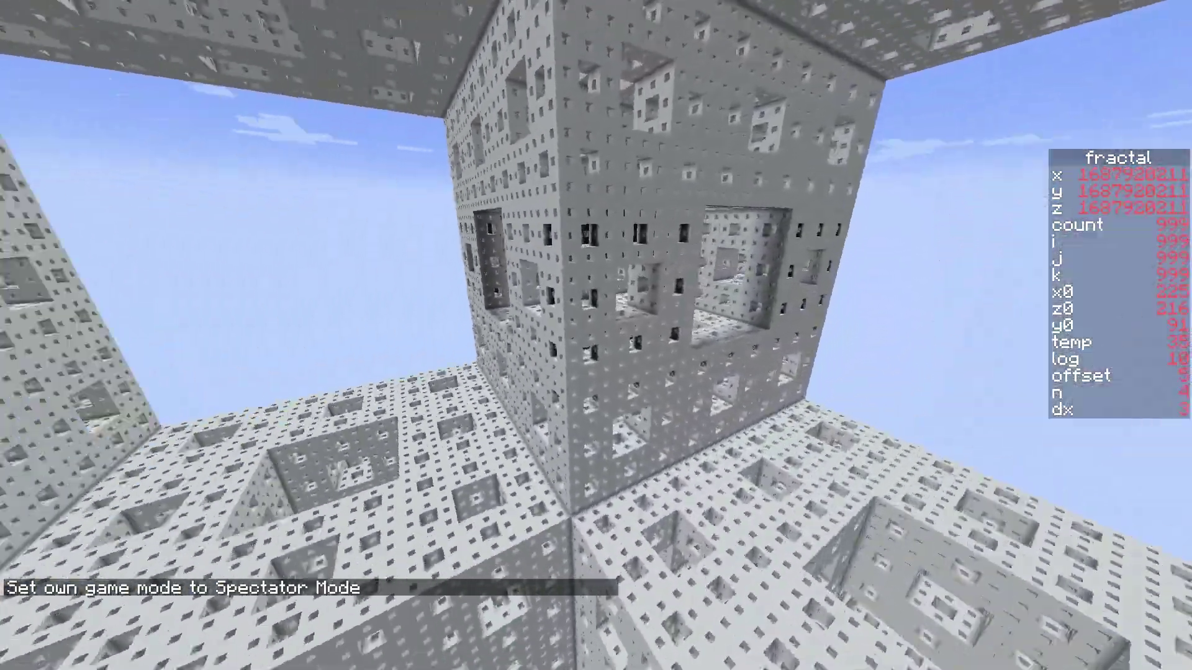
key("w")
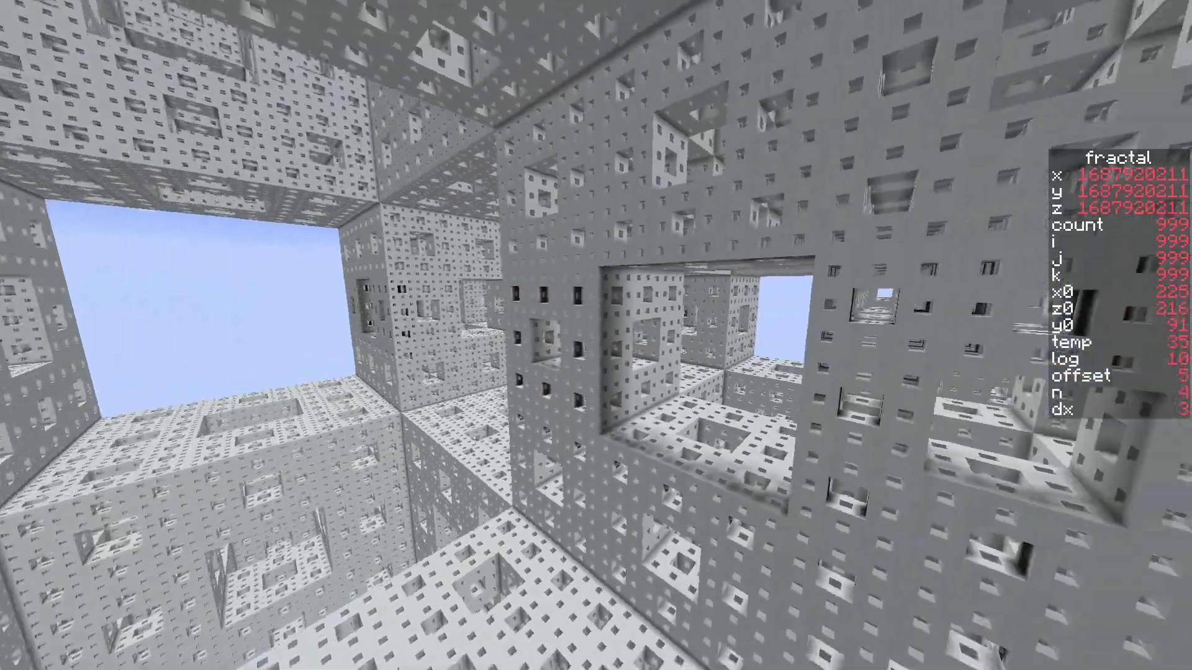
key("w")
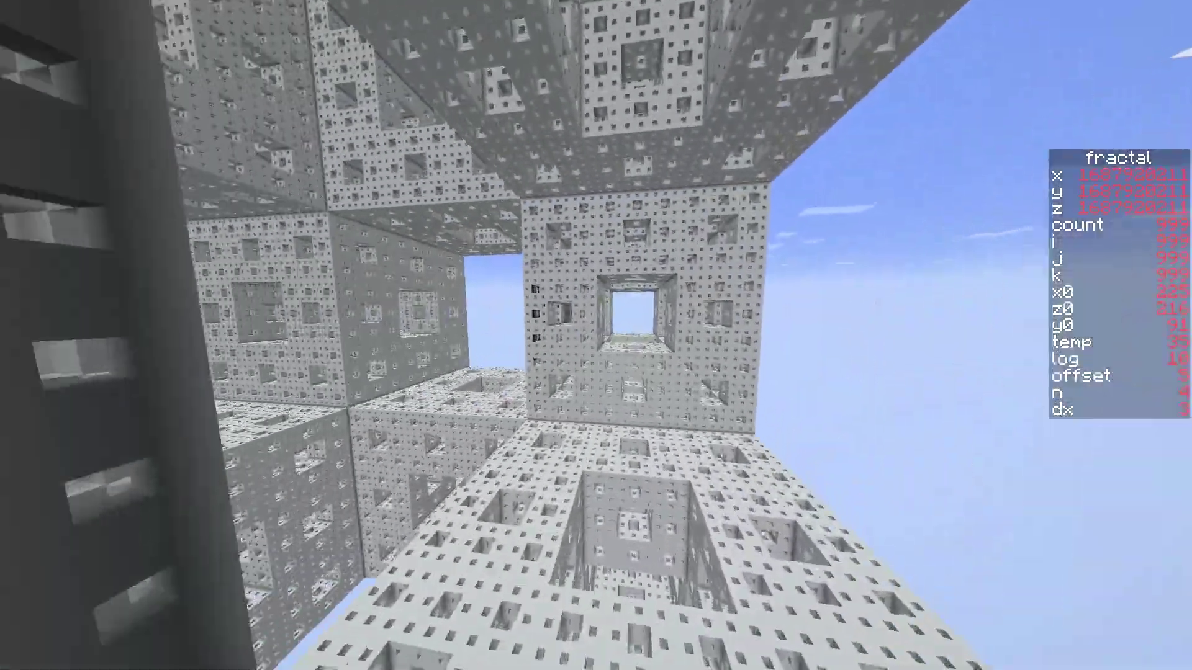
key("w")
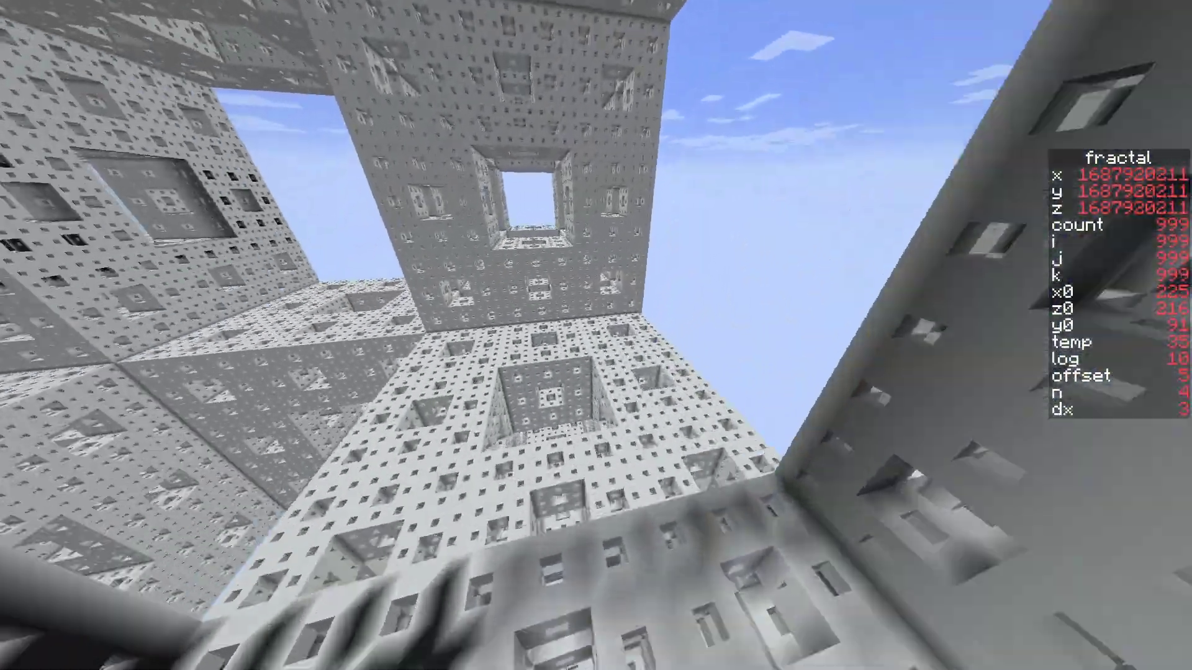
key("s")
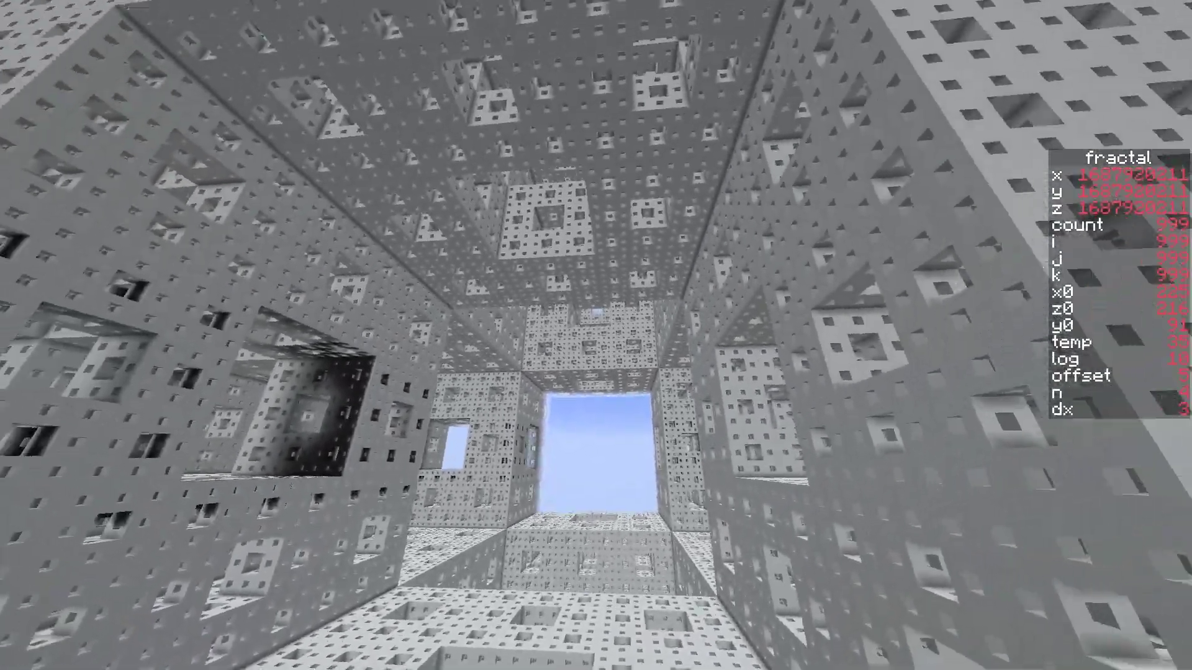
key("s")
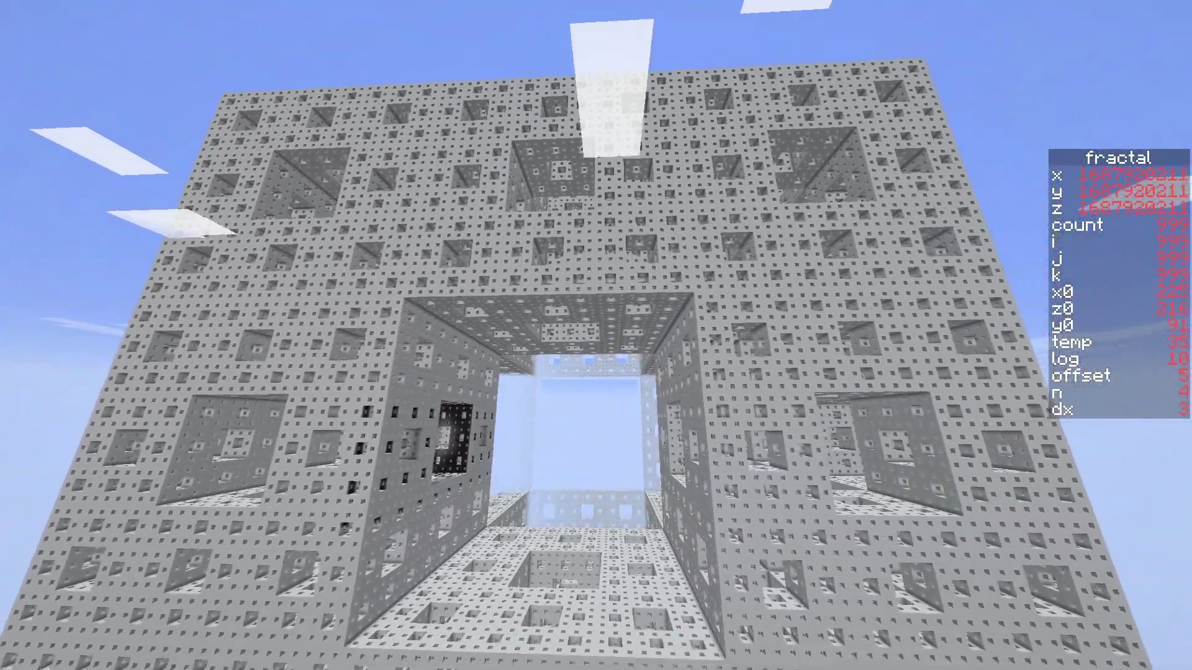
Step: Circle the sponge's lower corner and compare its outer faces with the small seed structure on the platform
key("d")
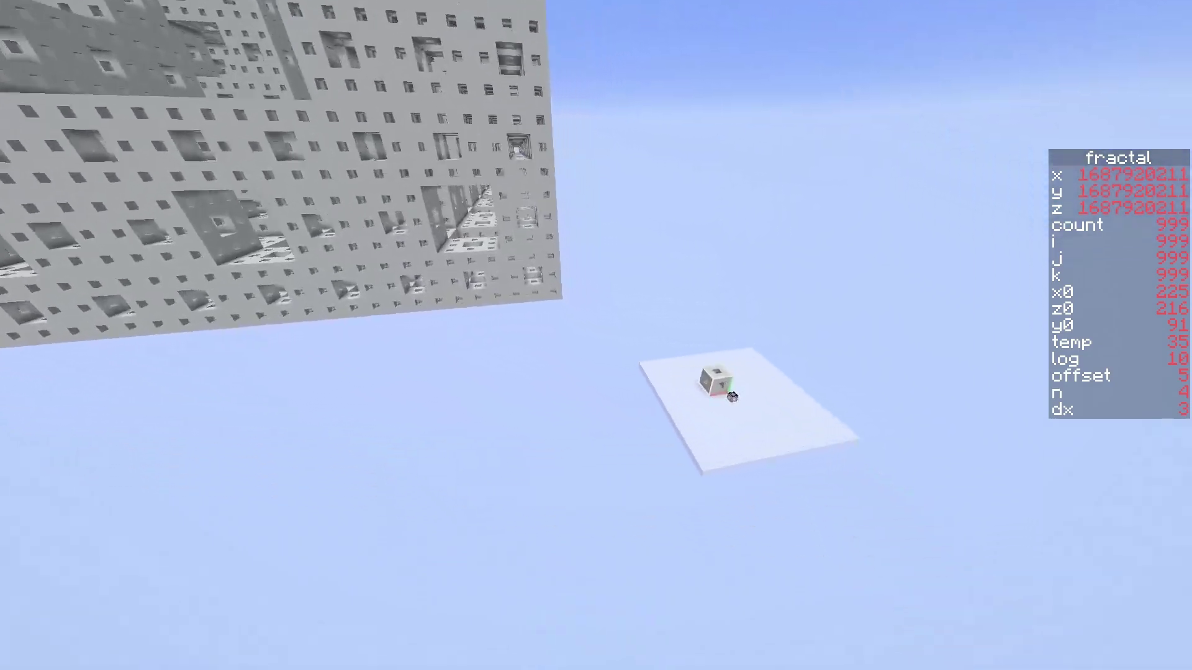
key("d")
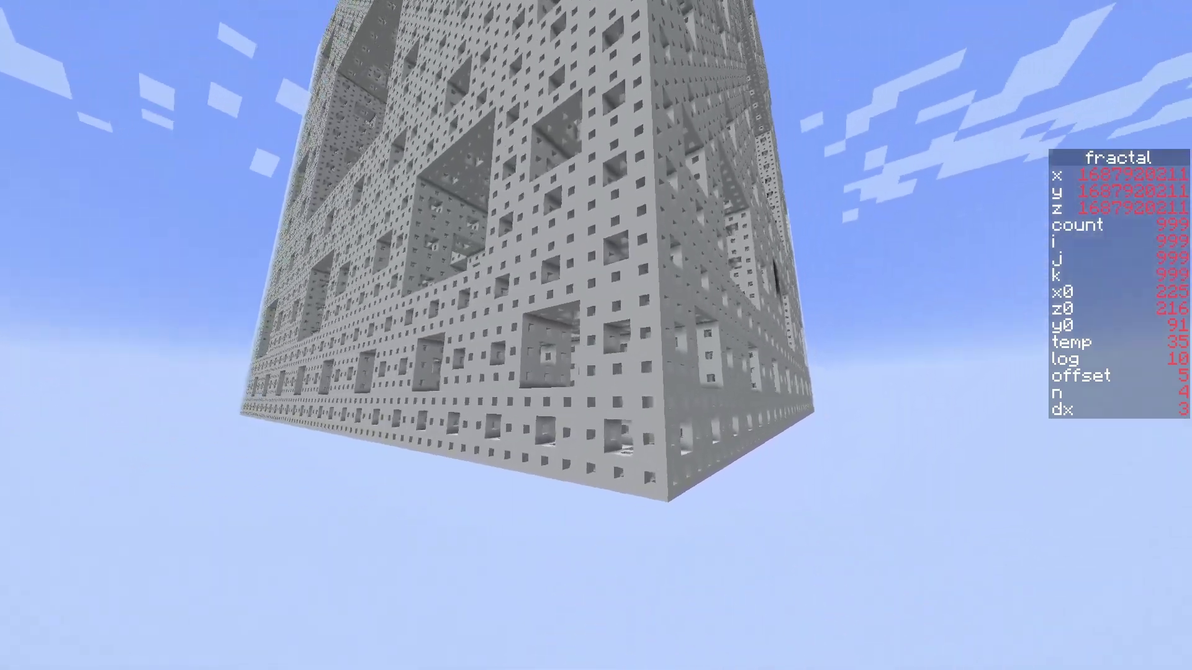
key("a")
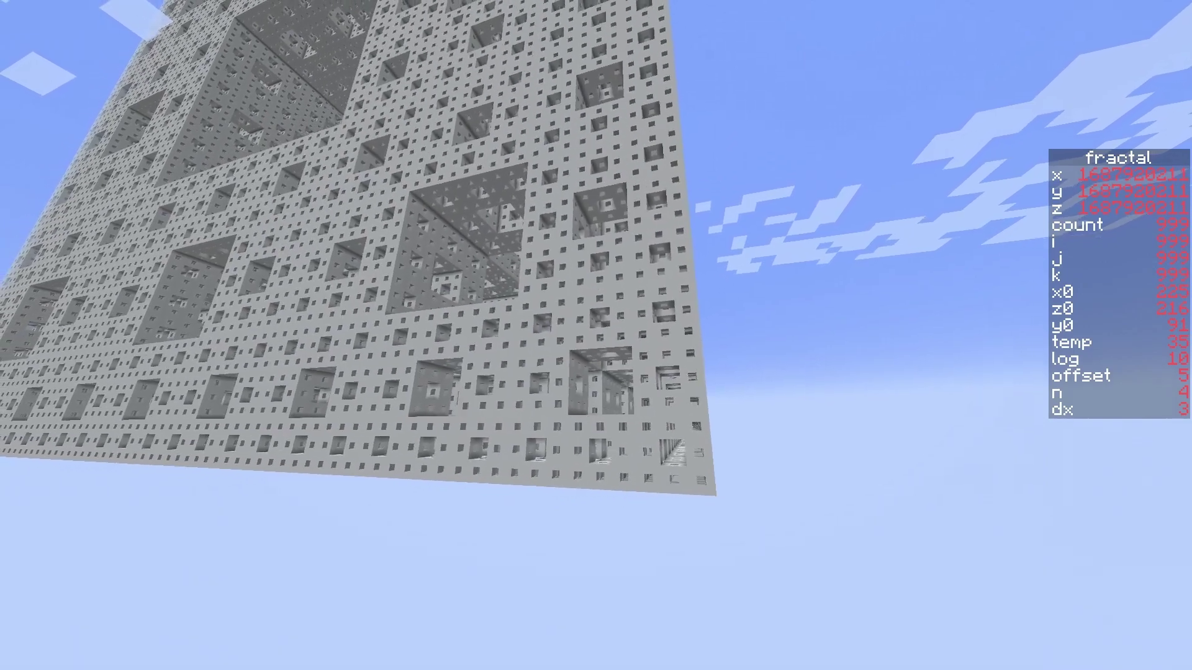
key("w")
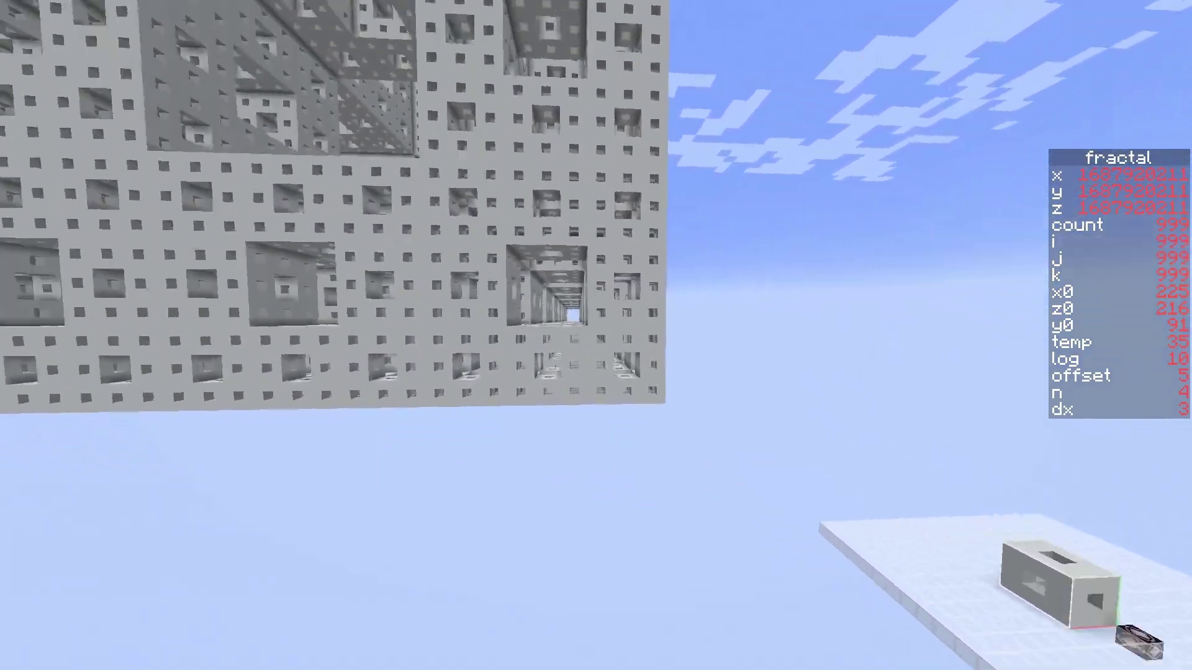
key("w")
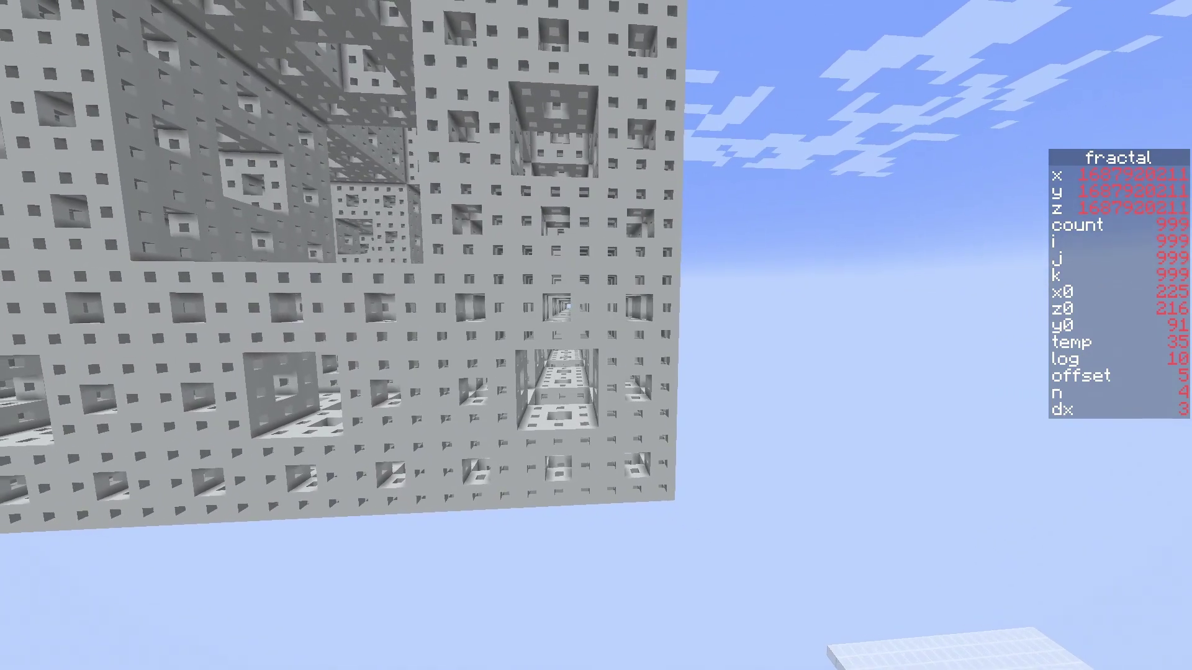
Step: Hide the on-screen interface, including the fractal scoreboard, for a clear view of the sponge
key("F1")
key("F3")
key("F3")
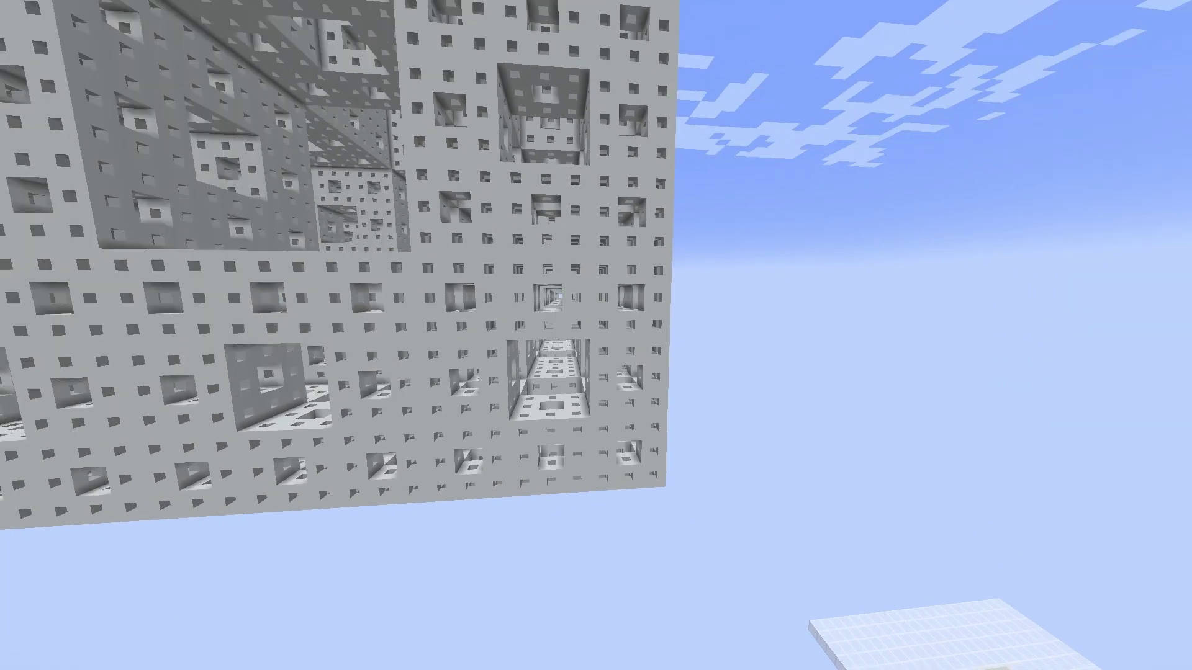
key("F3+F4")
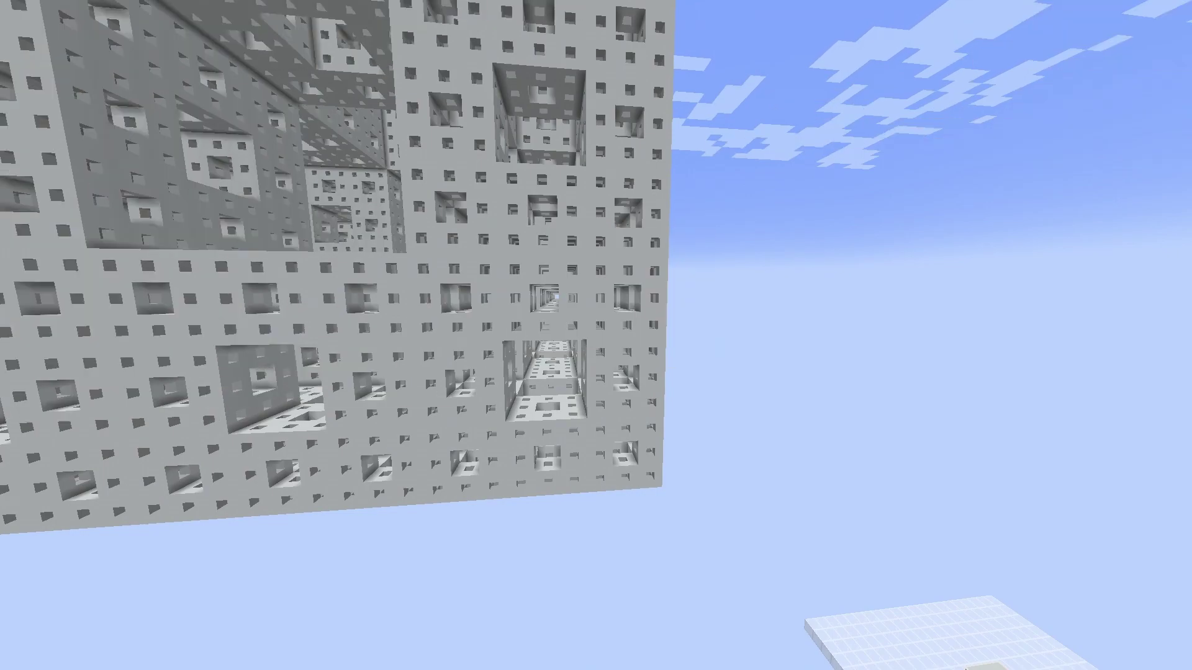
key("F3")
key("slash")
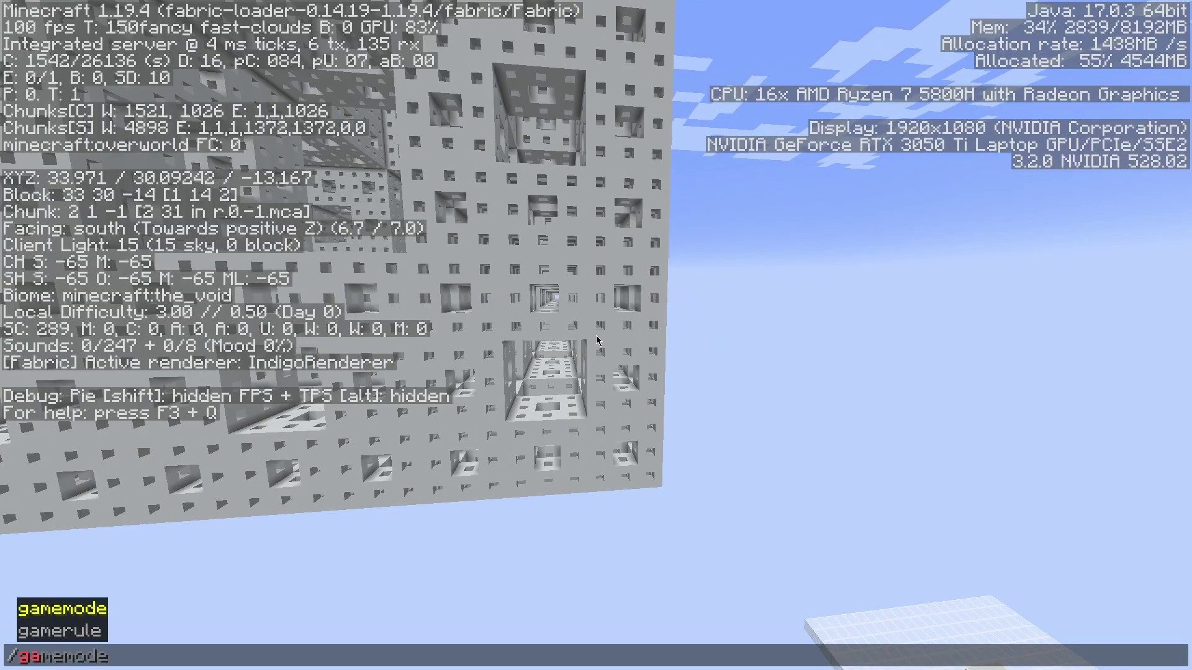
type("gamerule")
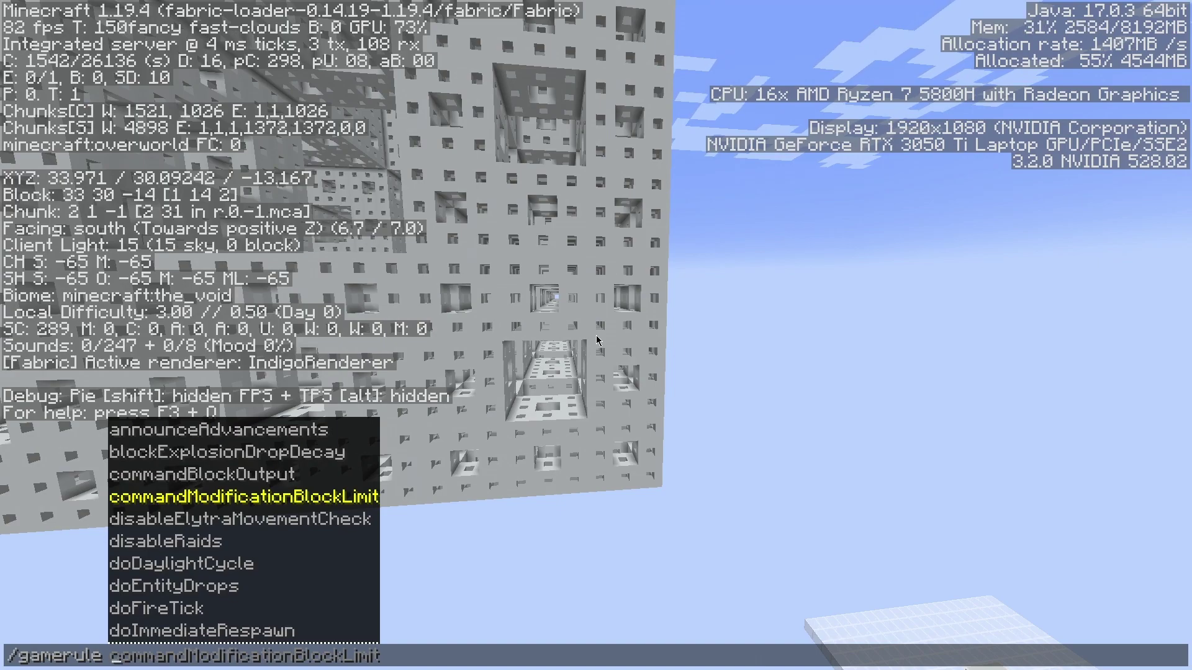
key("Escape")
key("Escape")
key("F3")
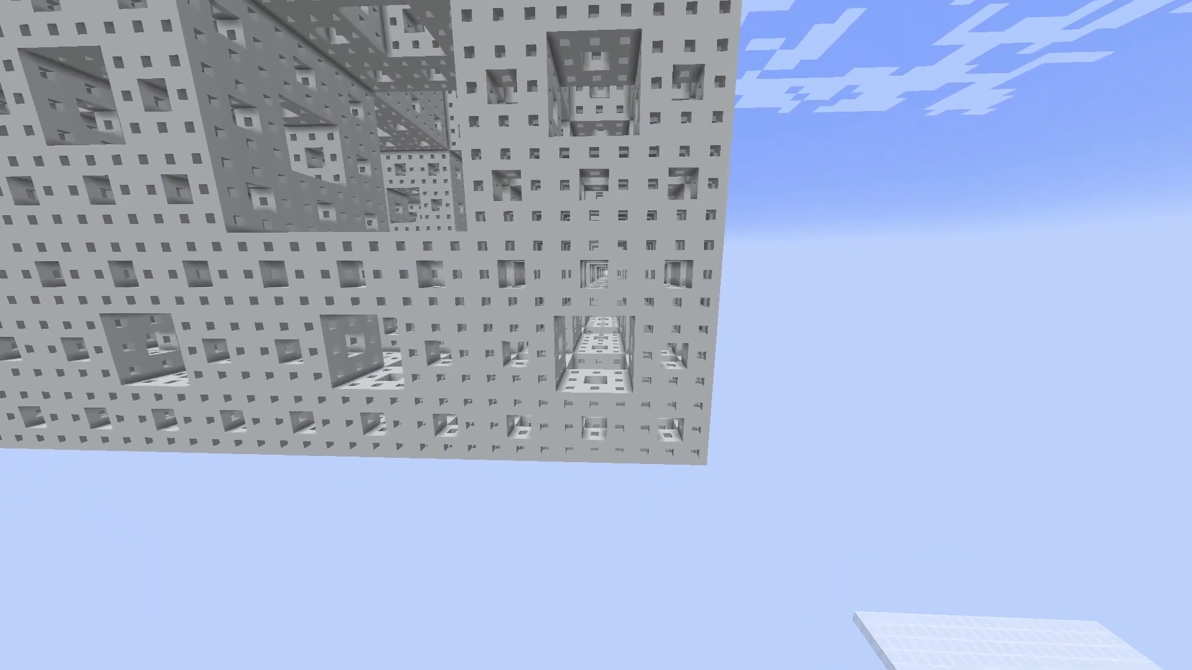
Step: Restore the on-screen interface and fly down past the sponge's lower corner to the small seed cube on the platform
key("d")
key("F3+F4")
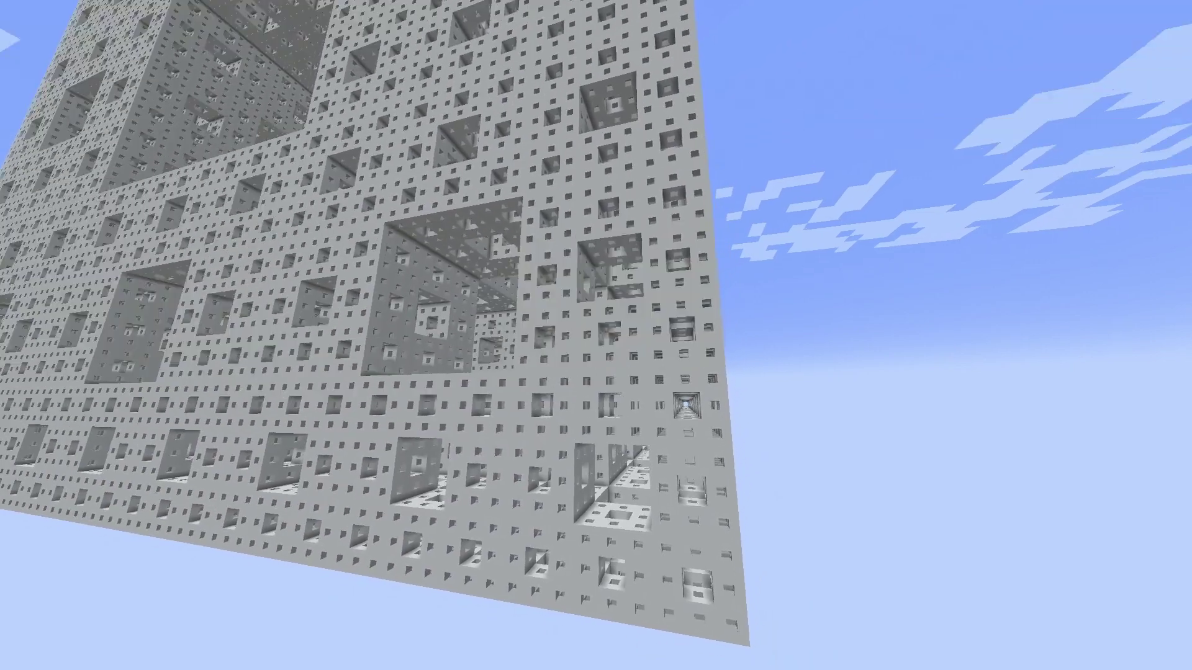
key("F3")
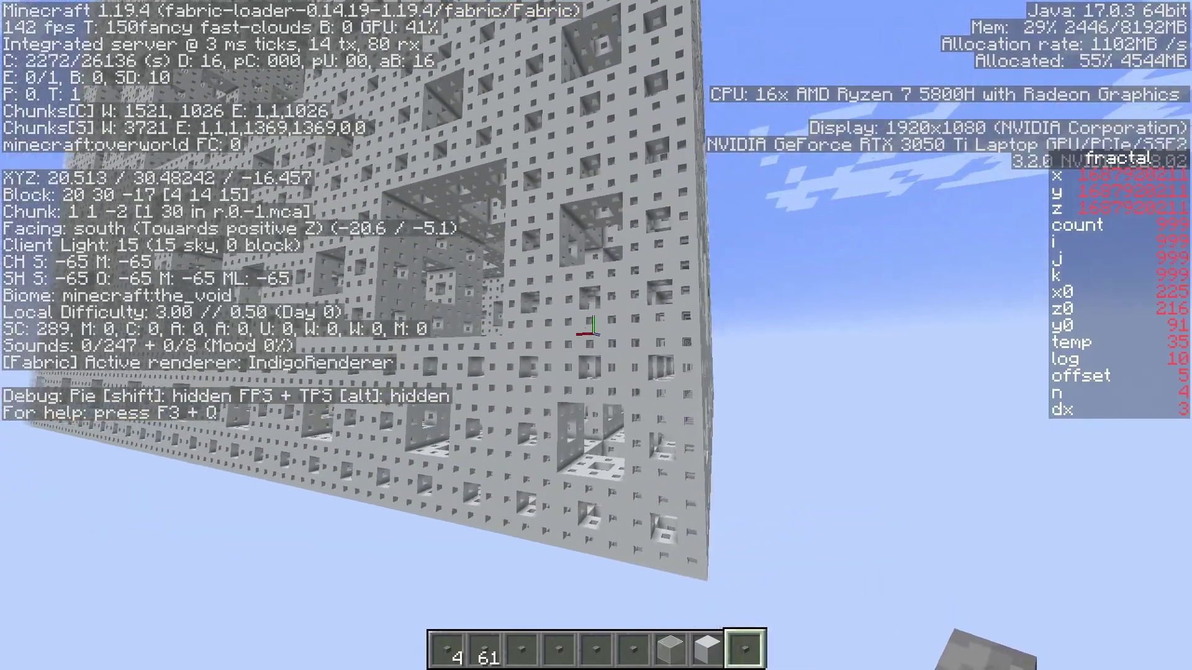
key("w")
key("shift")
key("d")
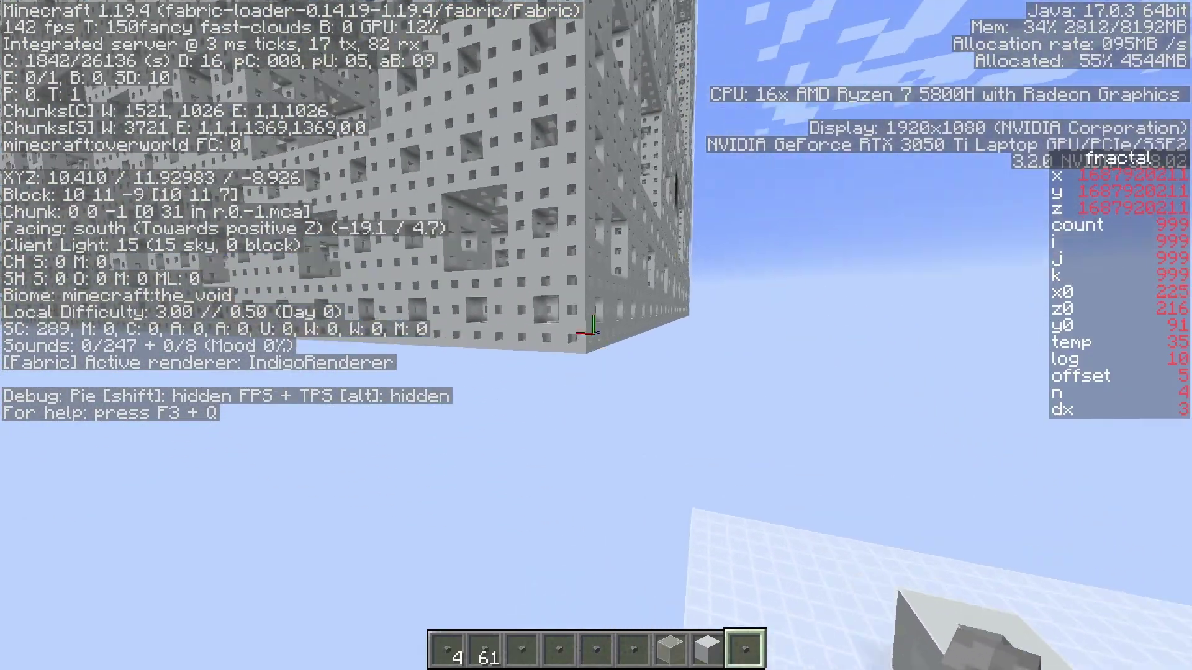
key("shift")
key("shift")
key("d")
key("w")
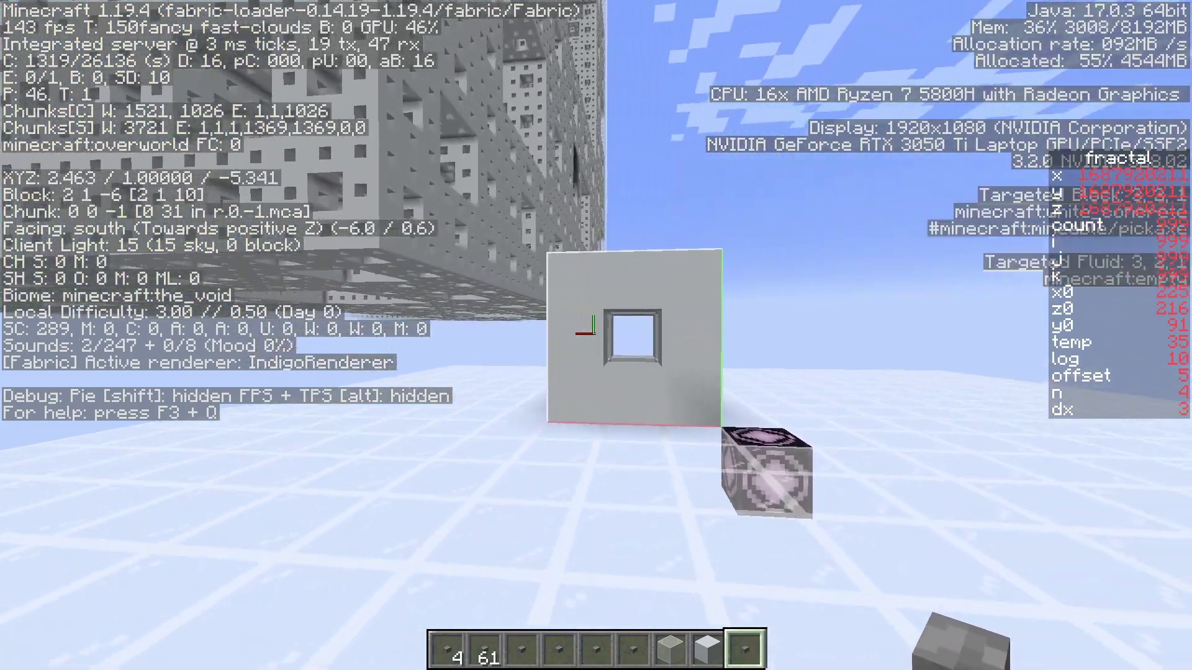
key("d")
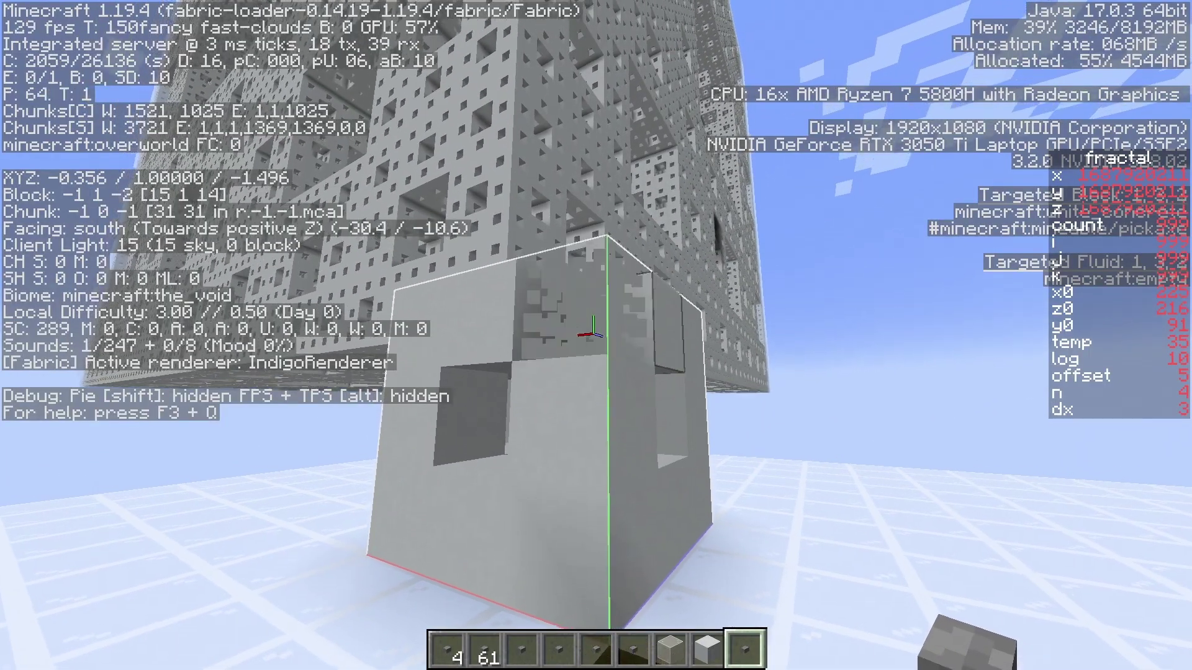
Step: Hide the debug information and break the blocks of the Menger seed cube beside the structure block
left_click(596, 335)
key("F3")
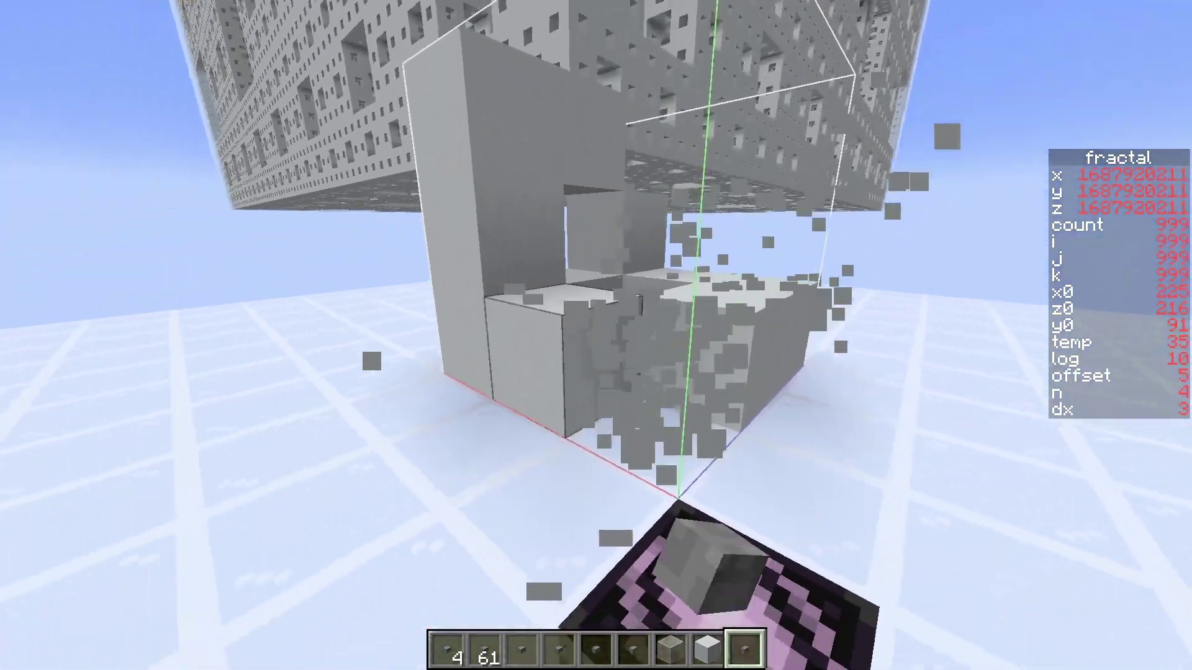
left_click(596, 335)
left_click(596, 335)
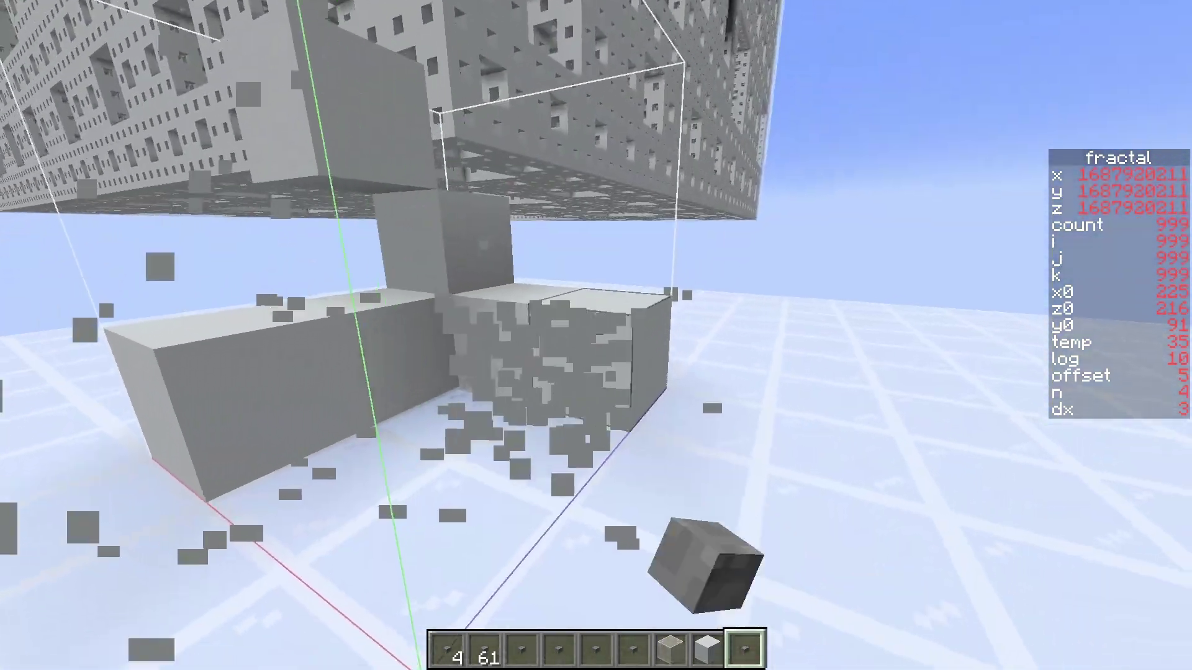
left_click(596, 335)
left_click(596, 335)
left_click(596, 335)
left_click(596, 336)
key("s")
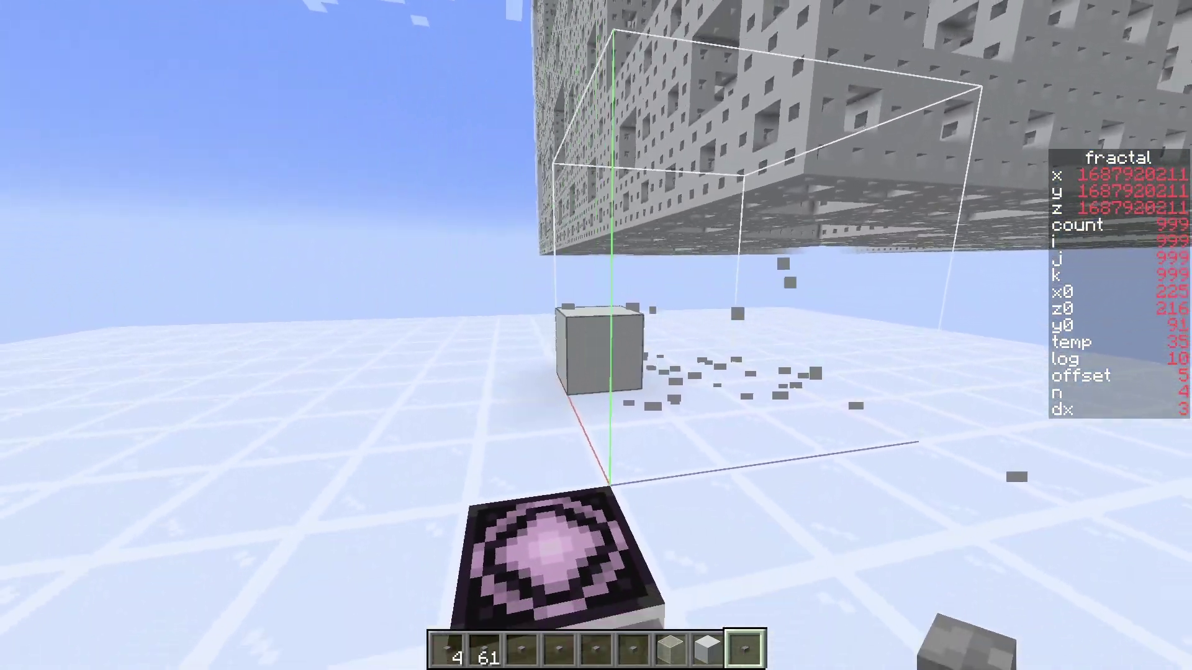
Step: Set the structure block's size to 3×3×1 and build an X-shaped white concrete seed with a glass centre block inside its outline
right_click(596, 335)
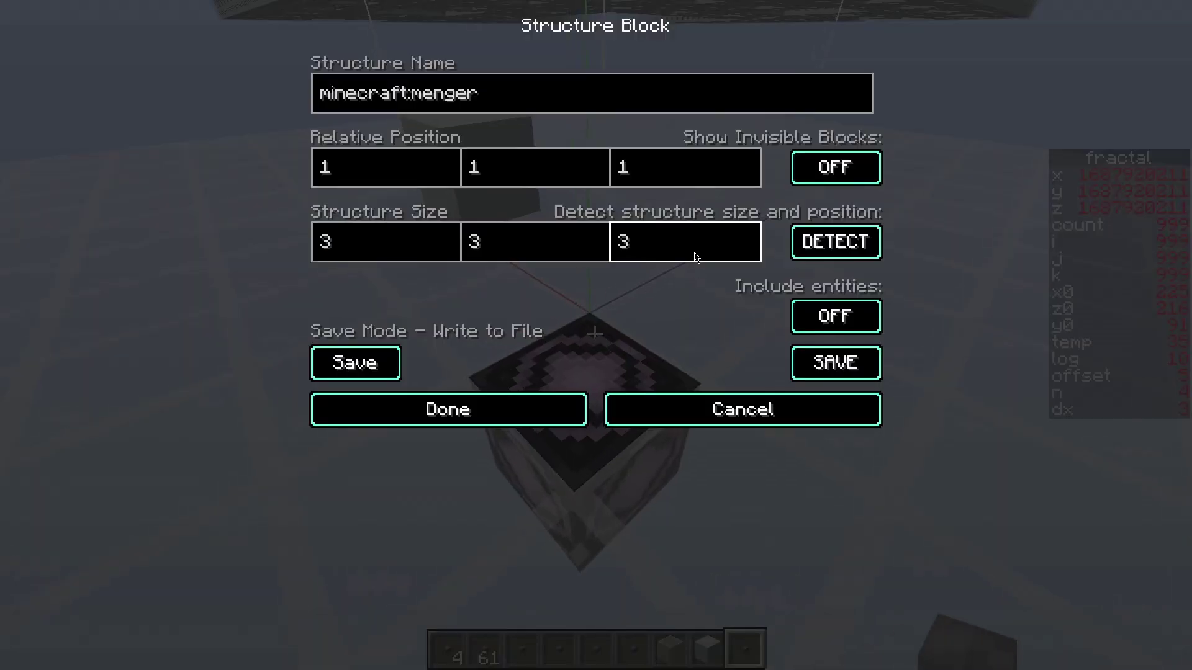
left_click(555, 419)
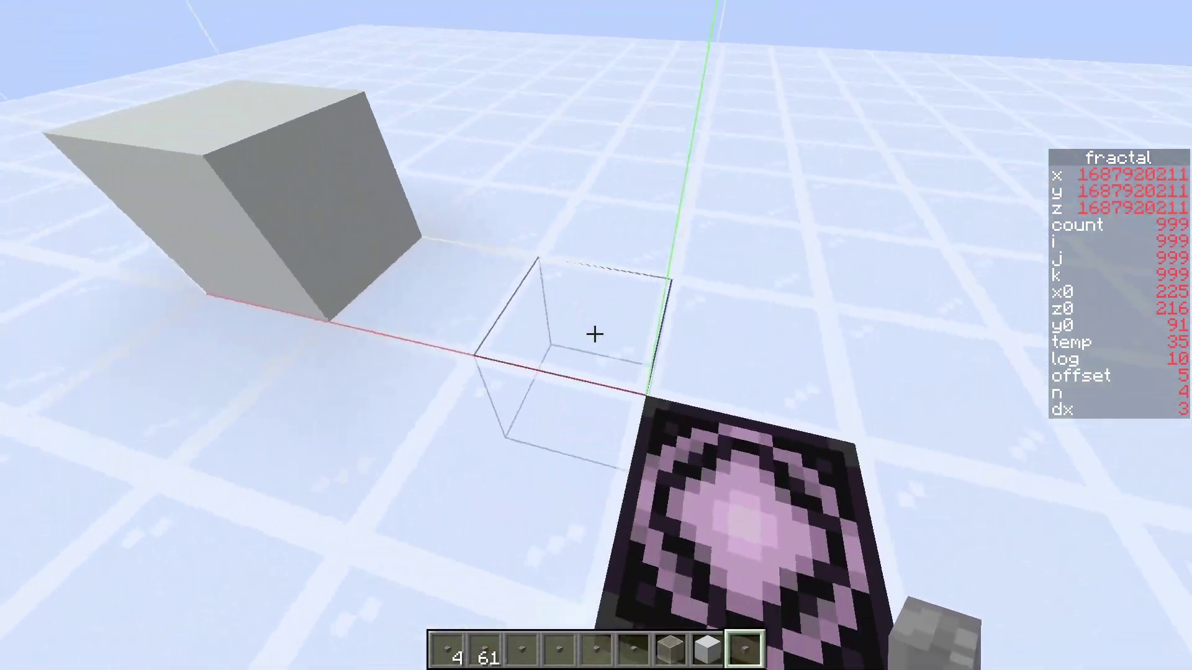
scroll(595, 334, "up", 1)
right_click(595, 335)
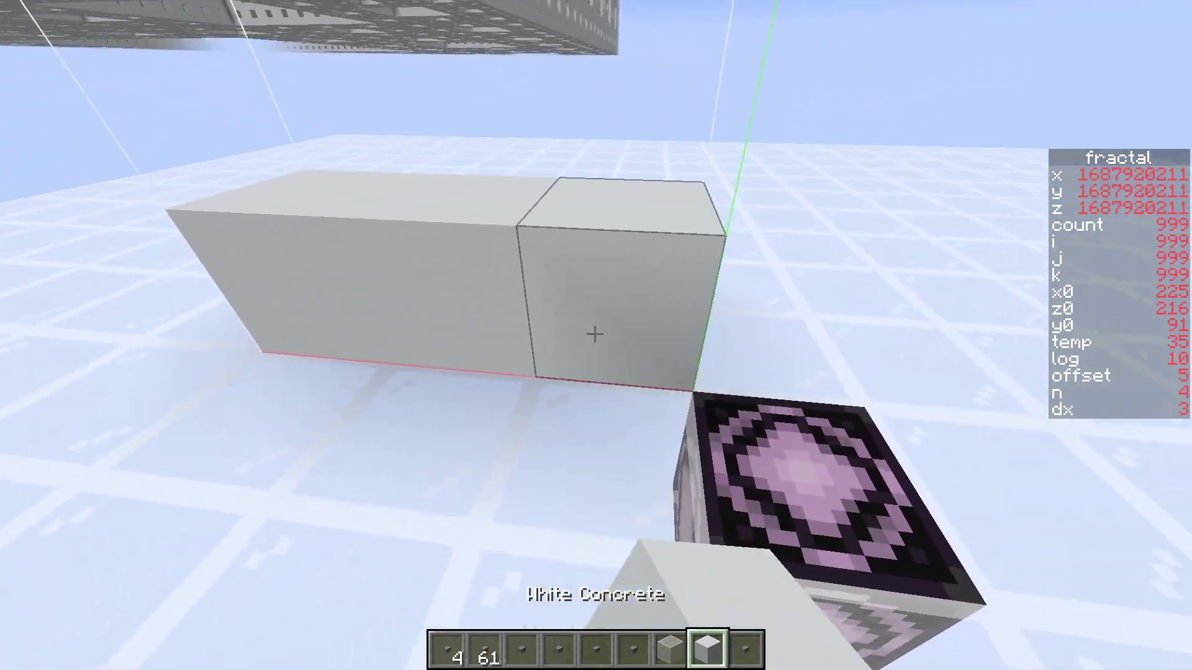
right_click(595, 335)
right_click(595, 335)
right_click(595, 335)
left_click(595, 334)
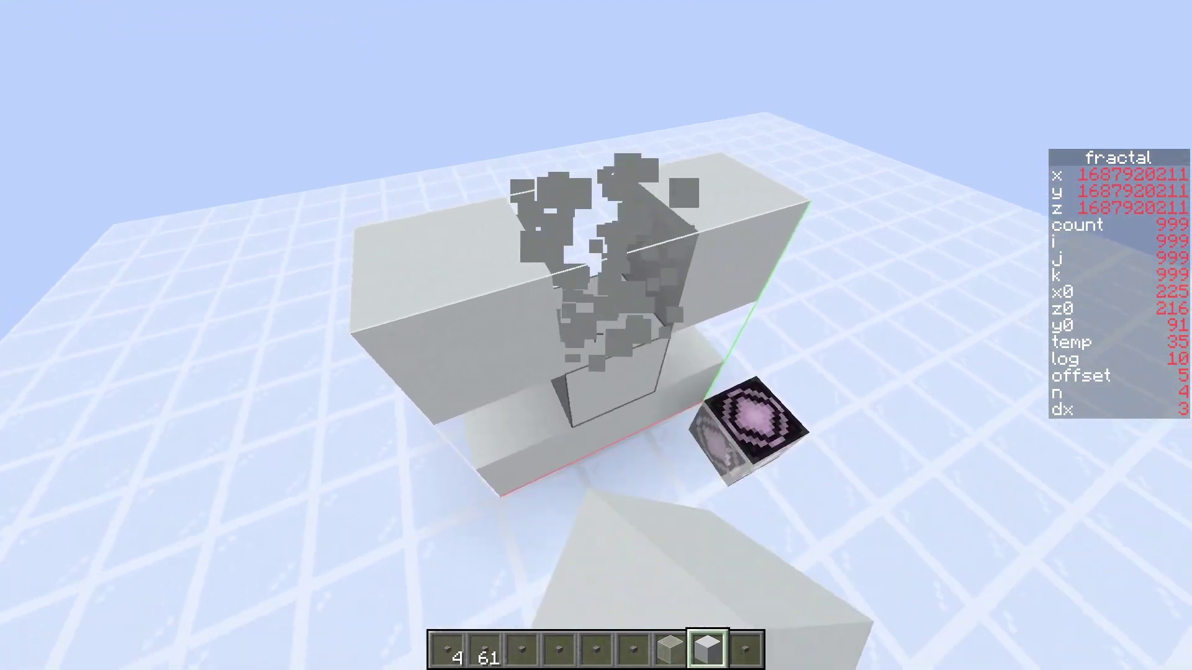
left_click(595, 334)
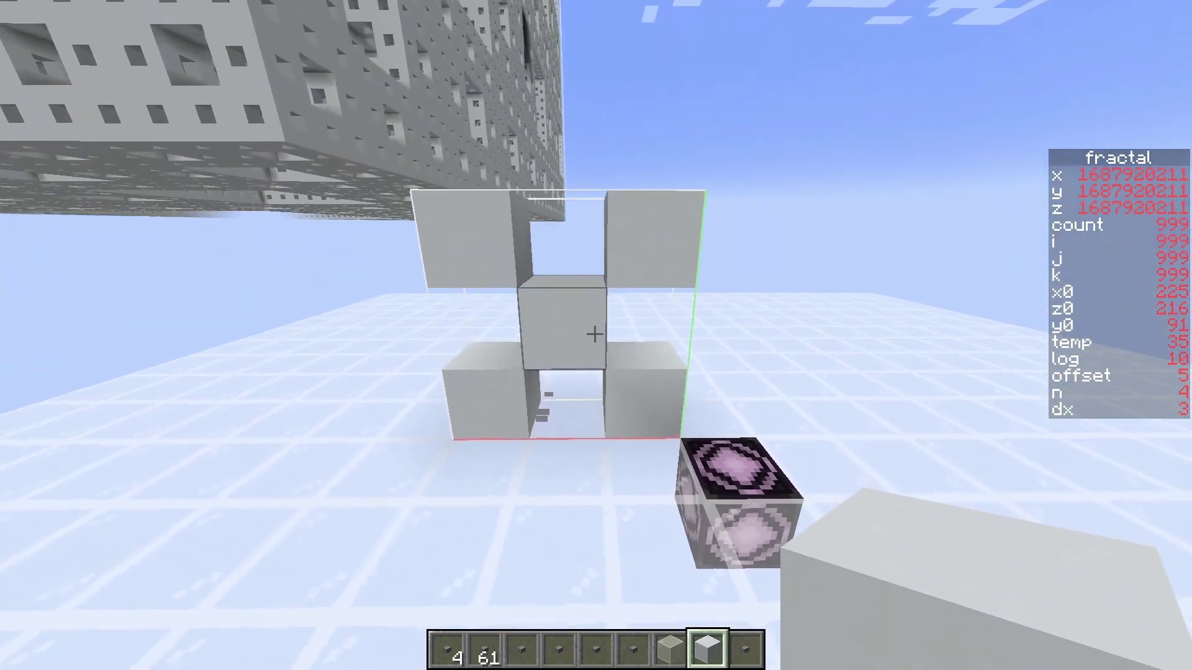
scroll(594, 335, "up", 1)
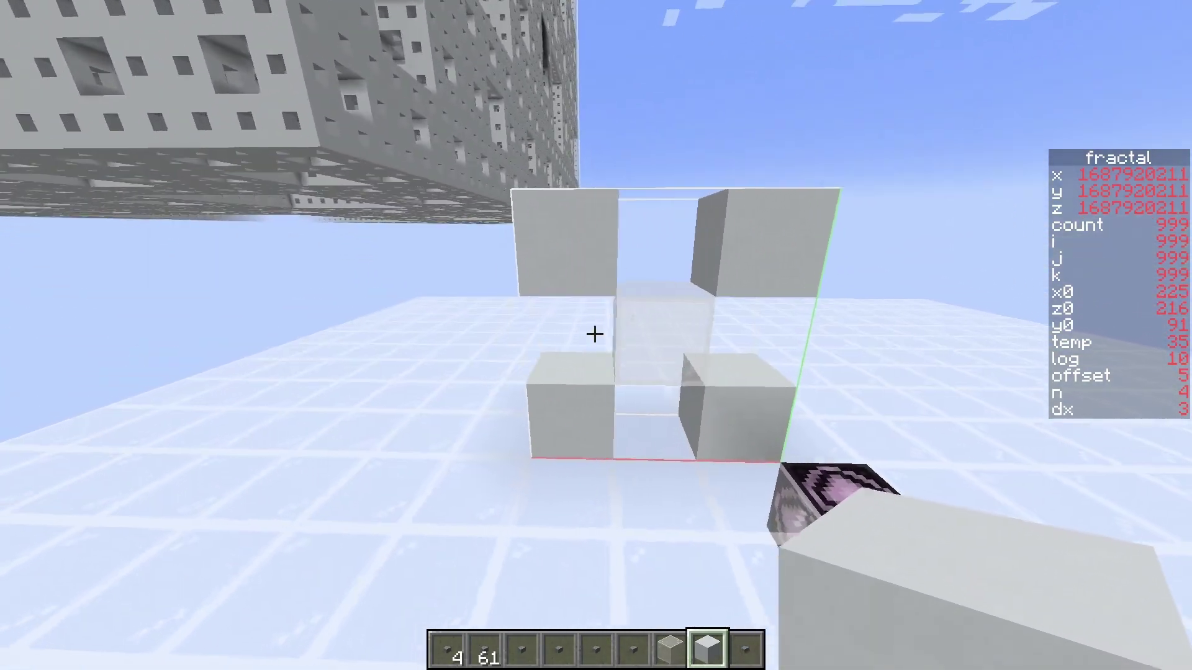
Step: Set the first two hotbar stacks to 3 and 62 stone buttons and generate the flat fractal with fractaldatapack:main_fractal
key("e")
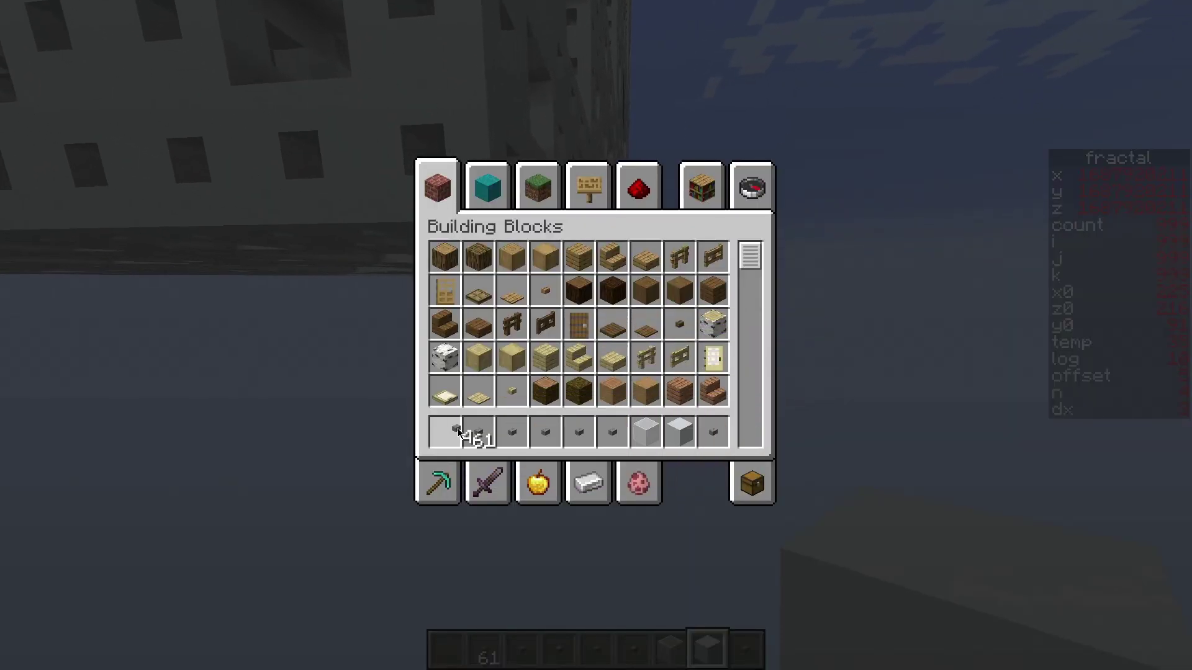
key("e")
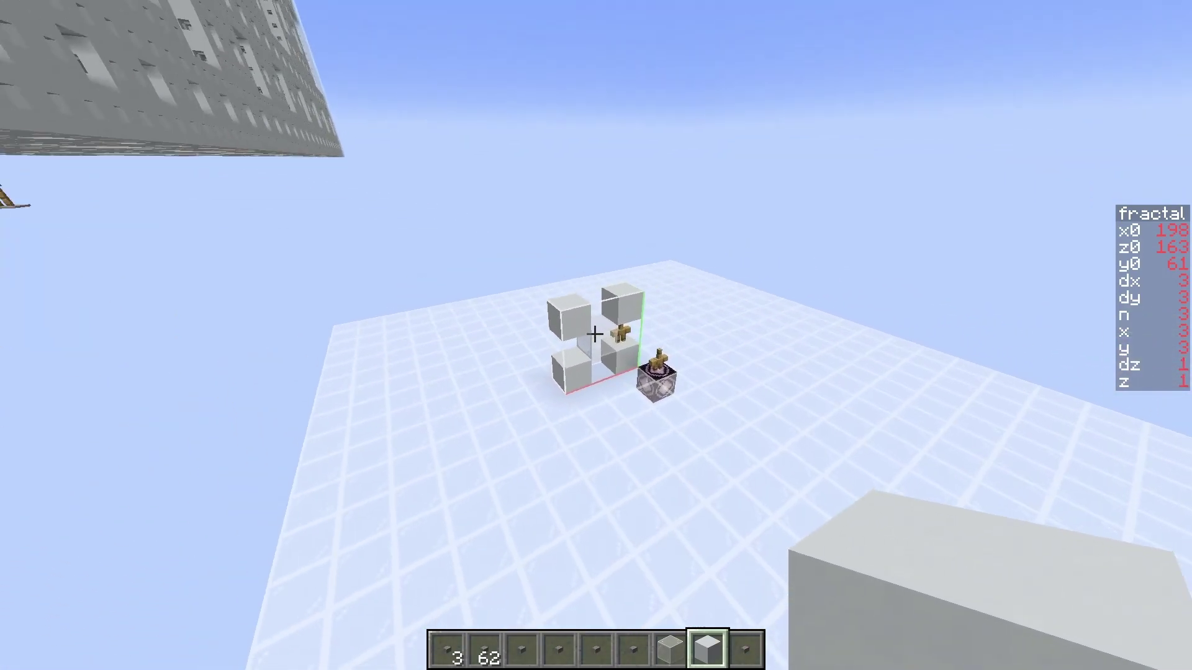
key("w")
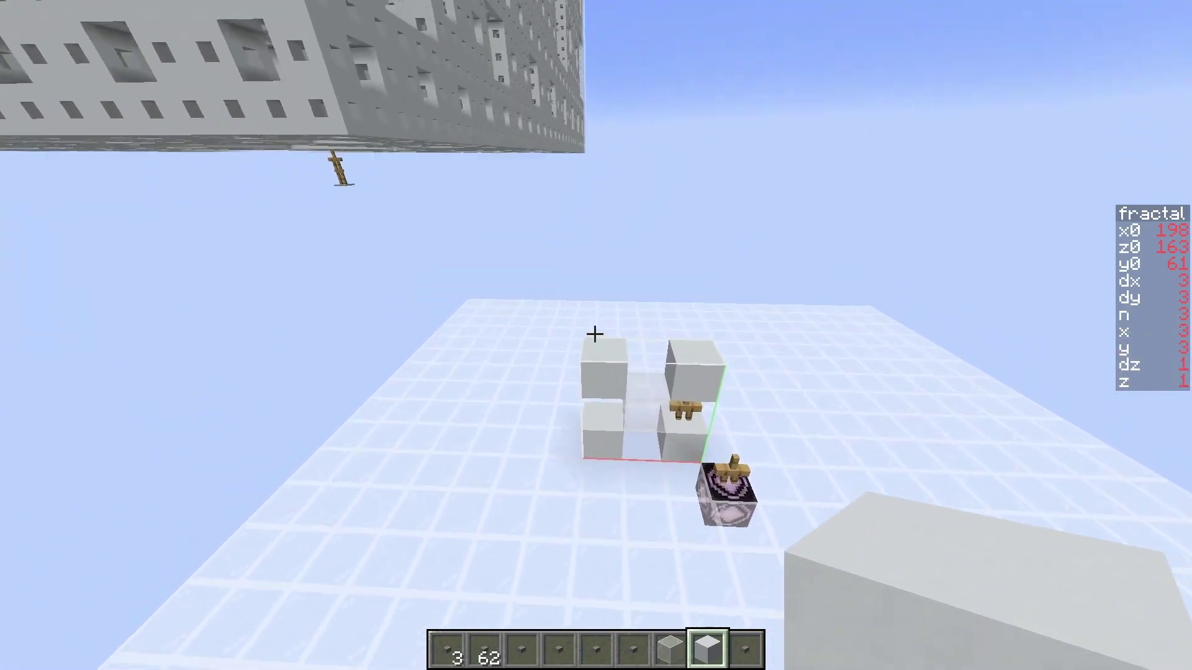
key("shift")
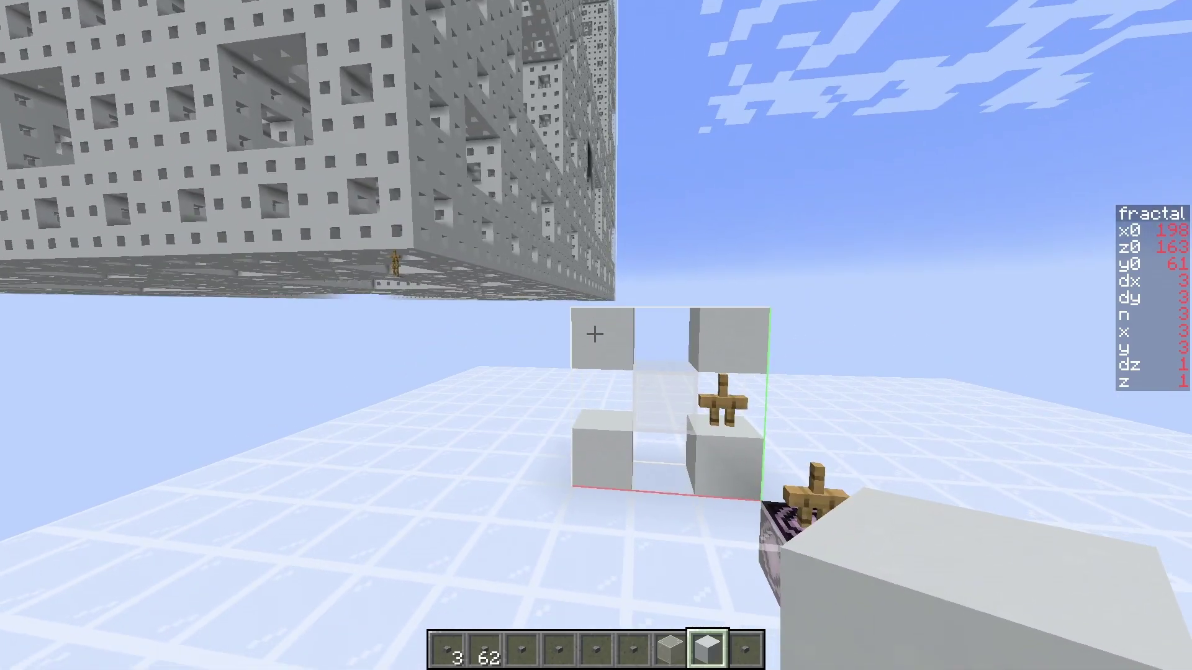
key("s")
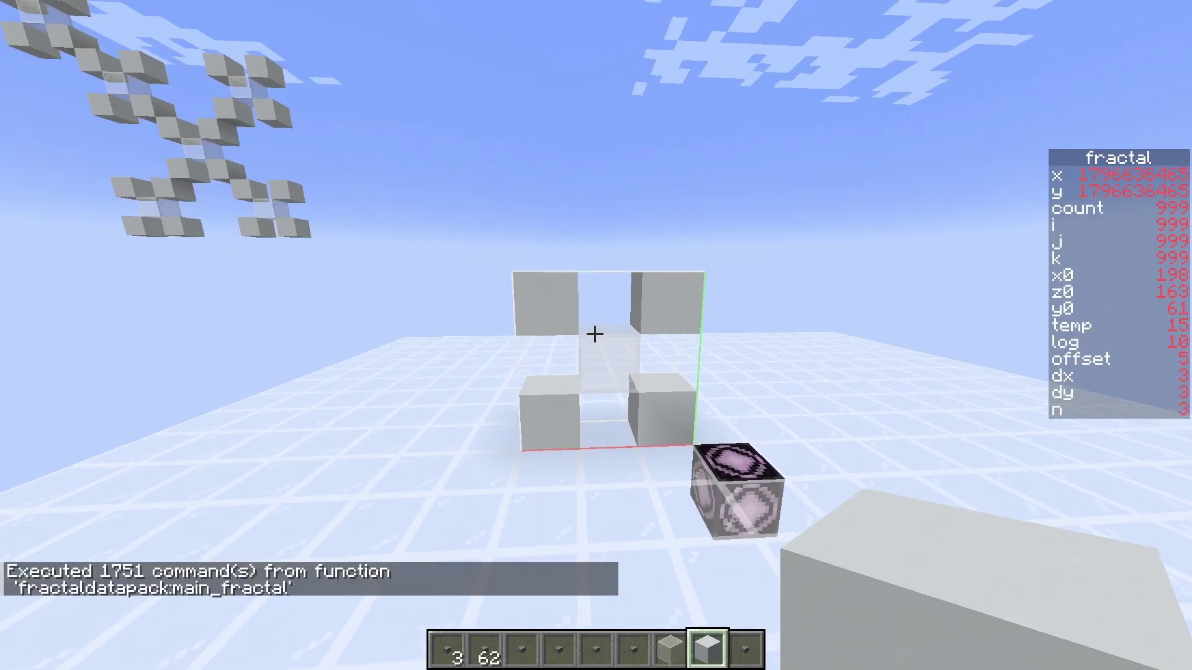
Step: Fly around the flat fractal to examine its repeating X pattern, and return to the seed on the platform
key("w")
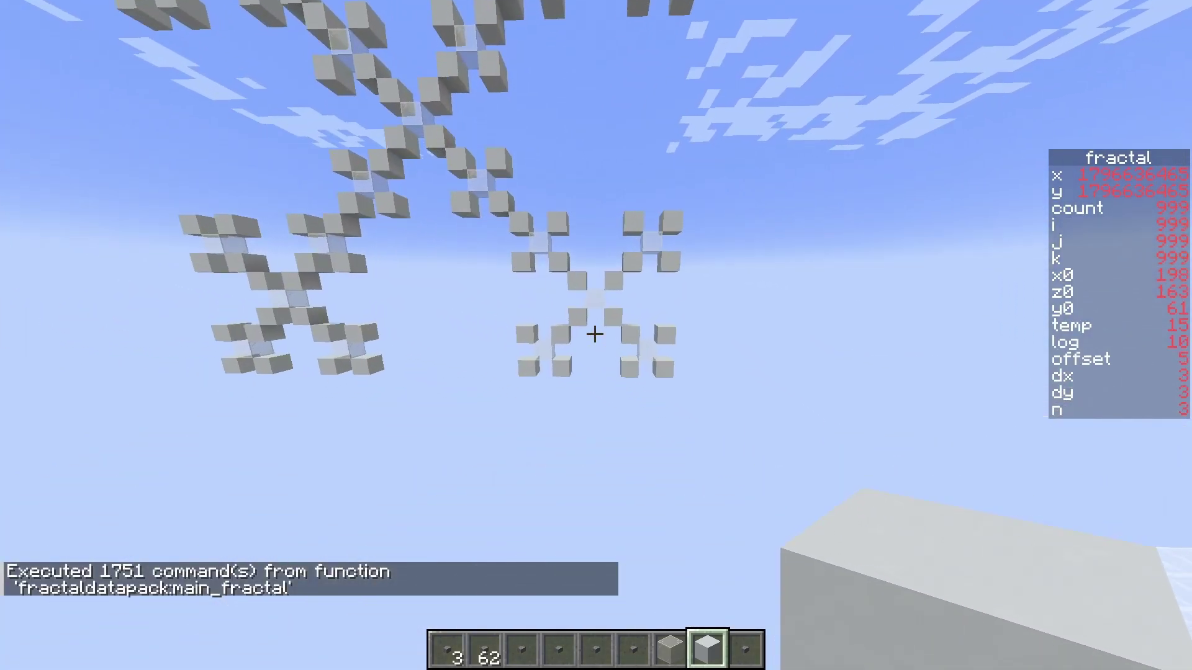
key("s")
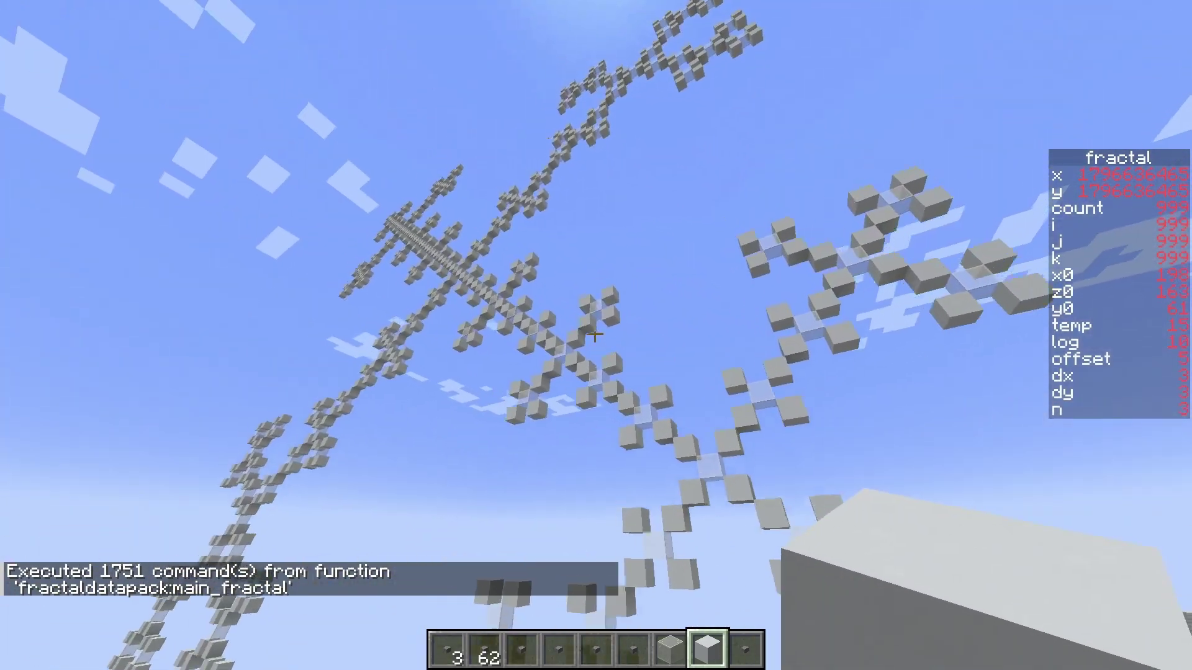
key("s")
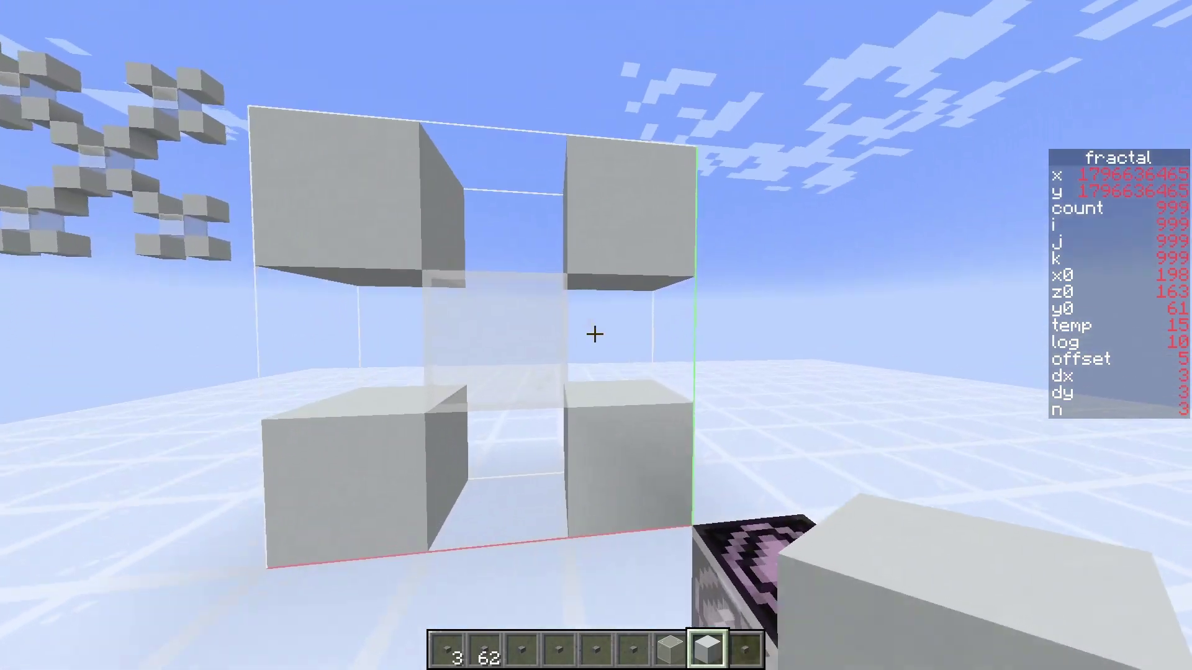
Step: Break the concrete and glass blocks of the X-shaped seed to clear the structure area
left_click(595, 335)
left_click(595, 334)
left_click(594, 335)
left_click(595, 335)
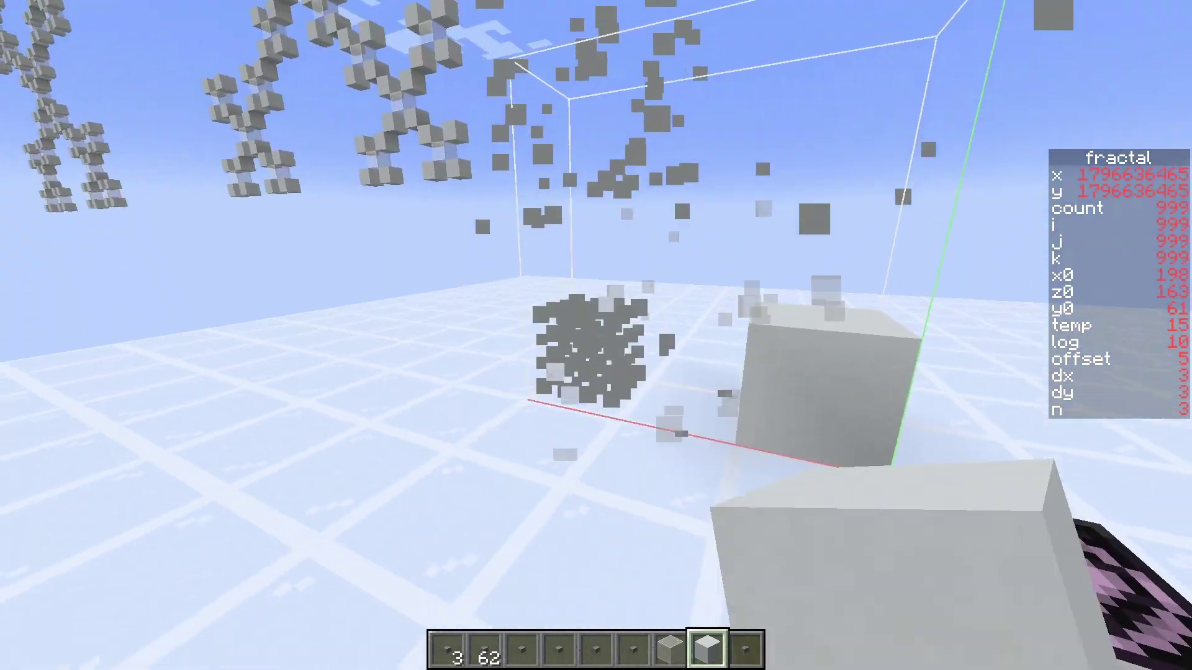
left_click(594, 335)
Step: Set the structure block's size to 3×3×3 and build a three-dimensional cross seed from white concrete on the platform
right_click(595, 340)
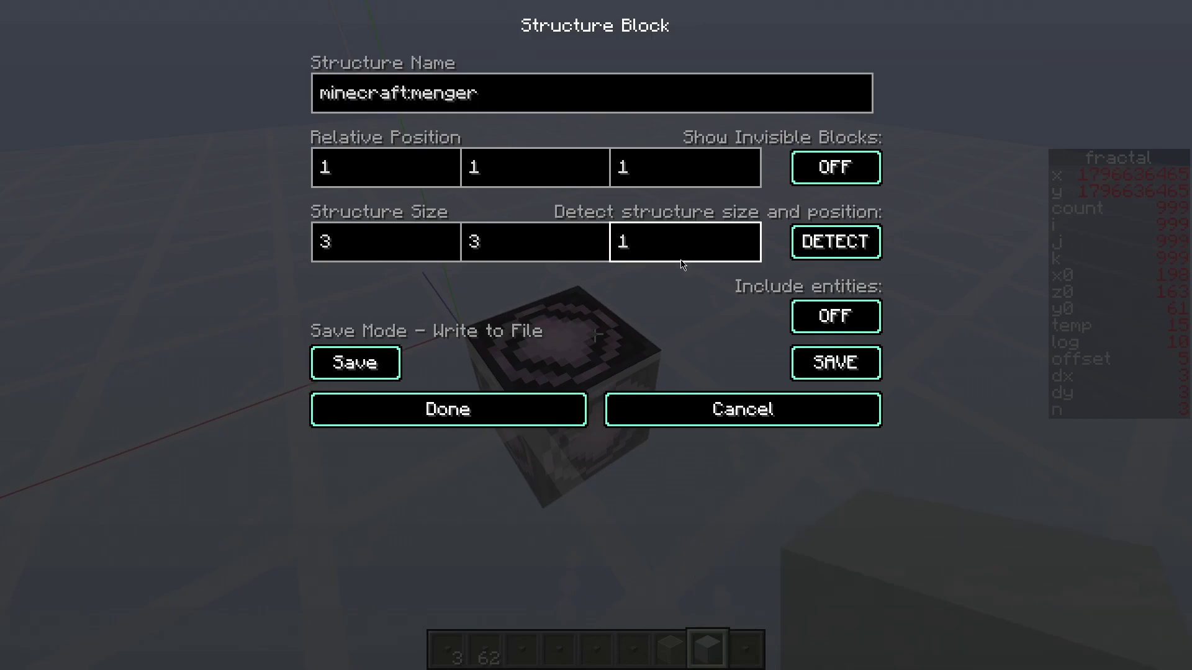
left_click(557, 402)
right_click(595, 335)
right_click(595, 335)
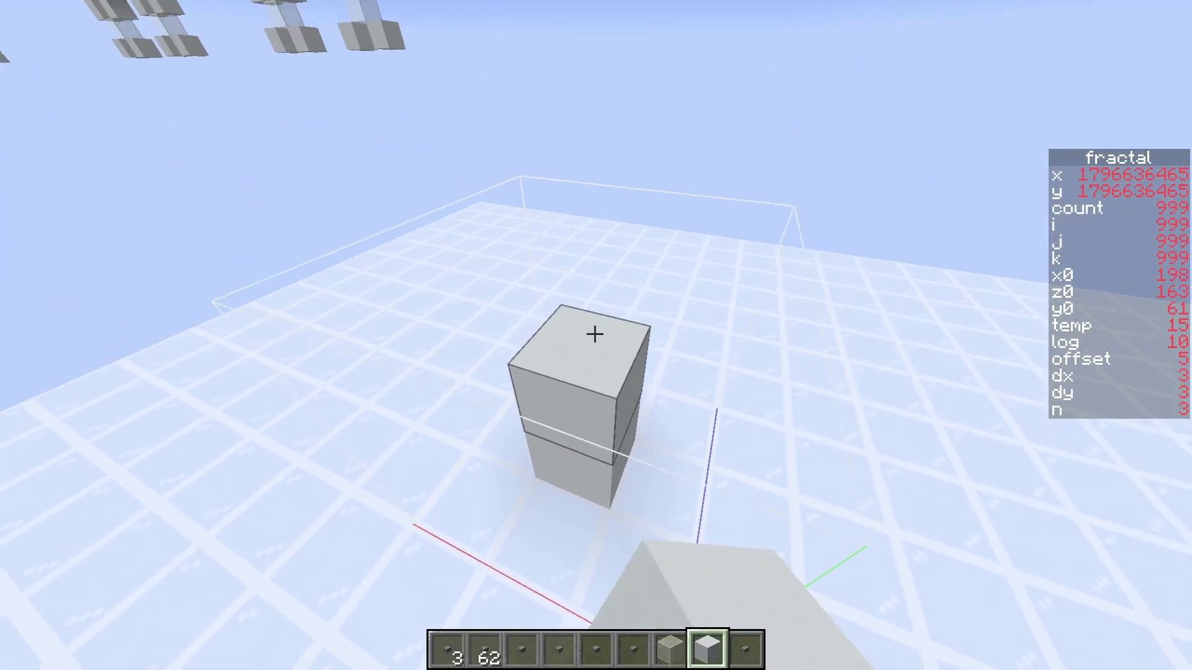
right_click(595, 335)
right_click(595, 334)
right_click(595, 334)
right_click(595, 335)
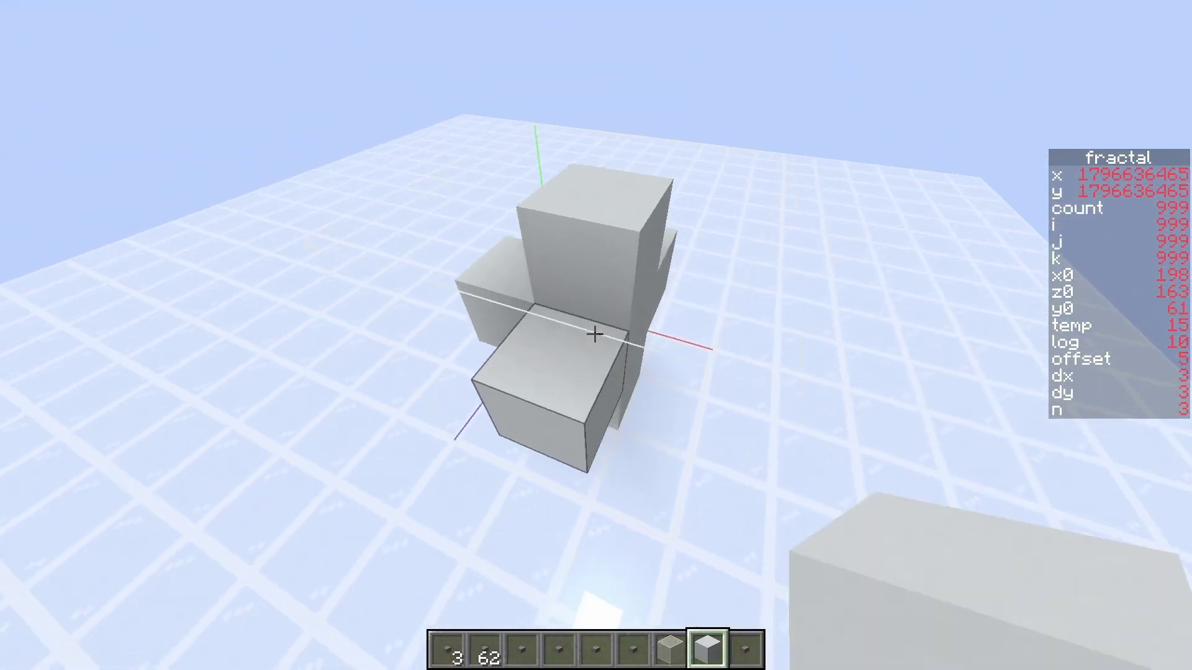
right_click(595, 334)
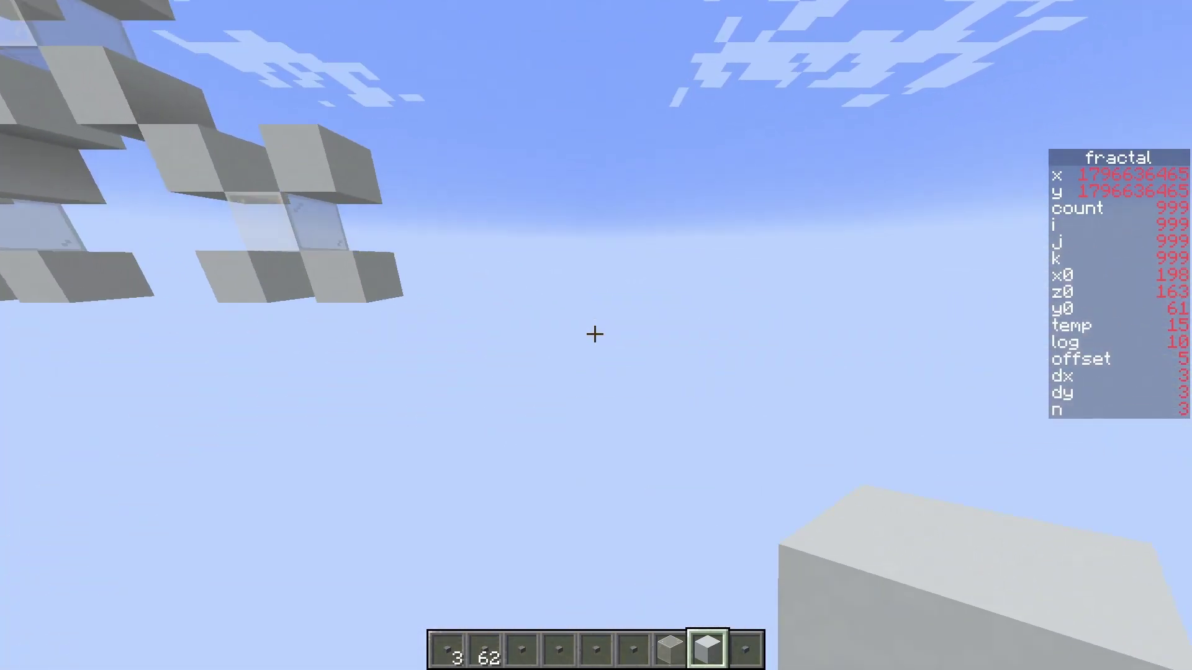
Step: Run fractaldatapack:main_fractal on the three-dimensional cross seed and fly around the generated third-iteration fractal
key("t")
key("Up")
key("Return")
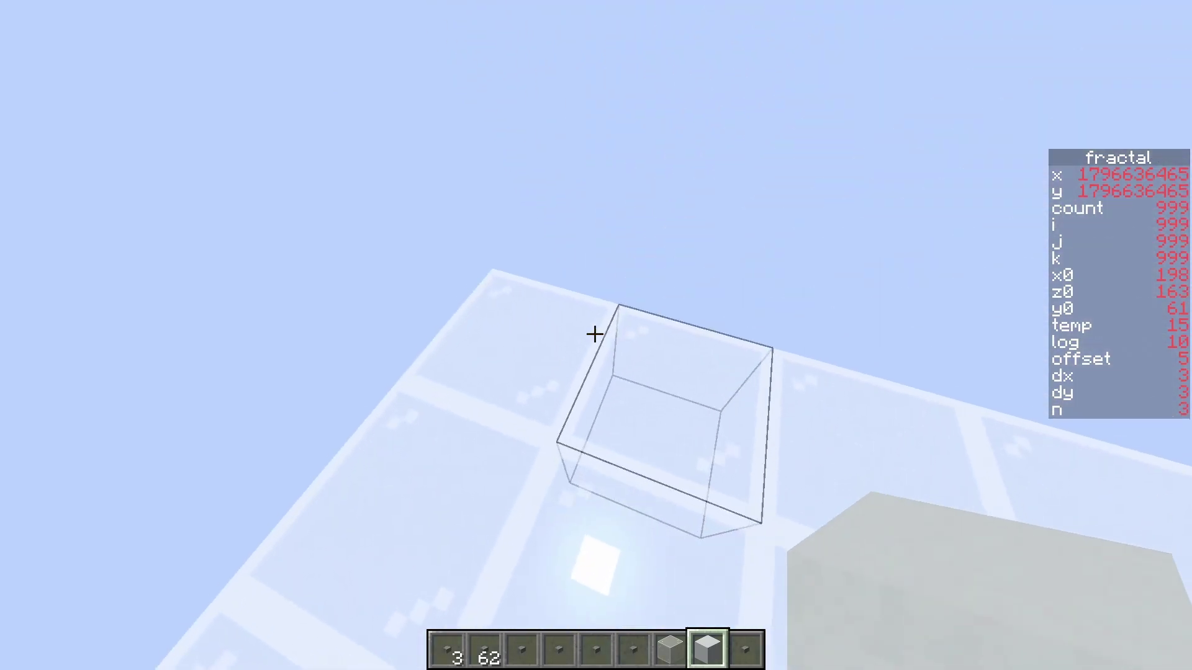
key("t")
key("Up")
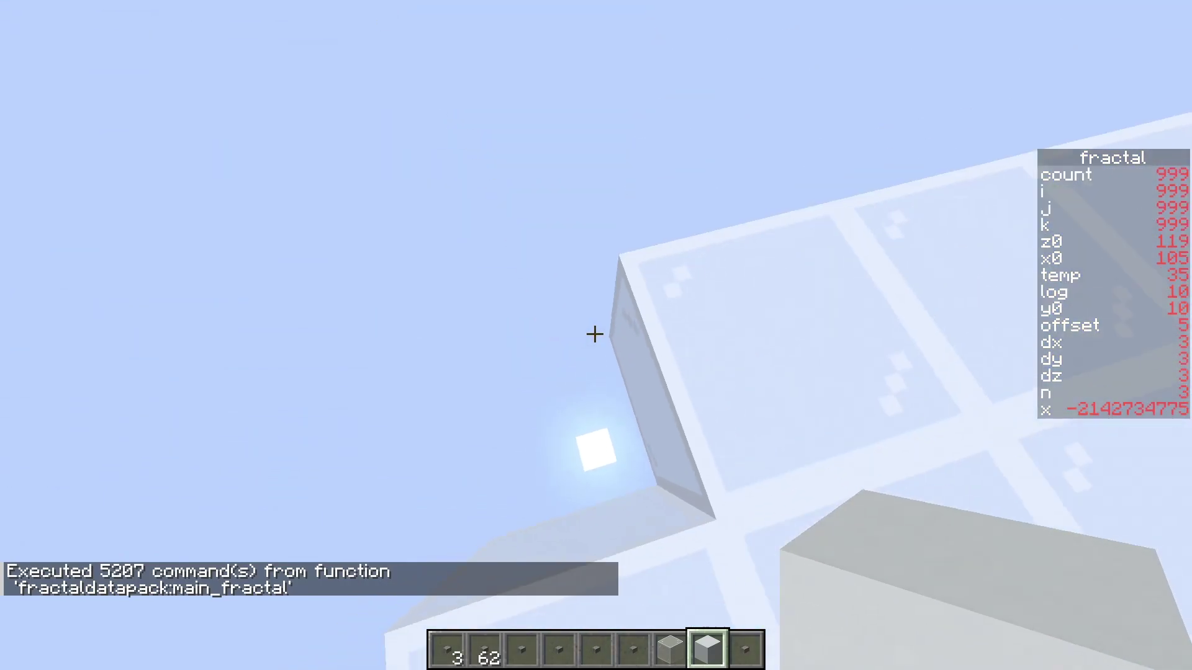
scroll(594, 335, "up", 1)
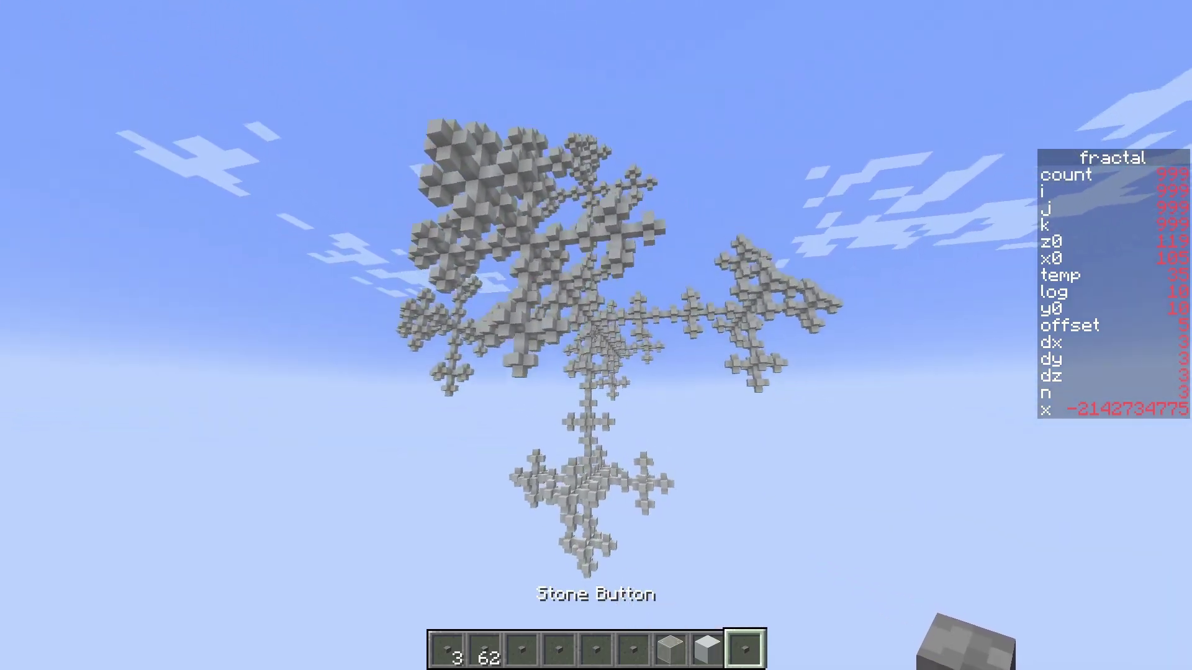
key("w")
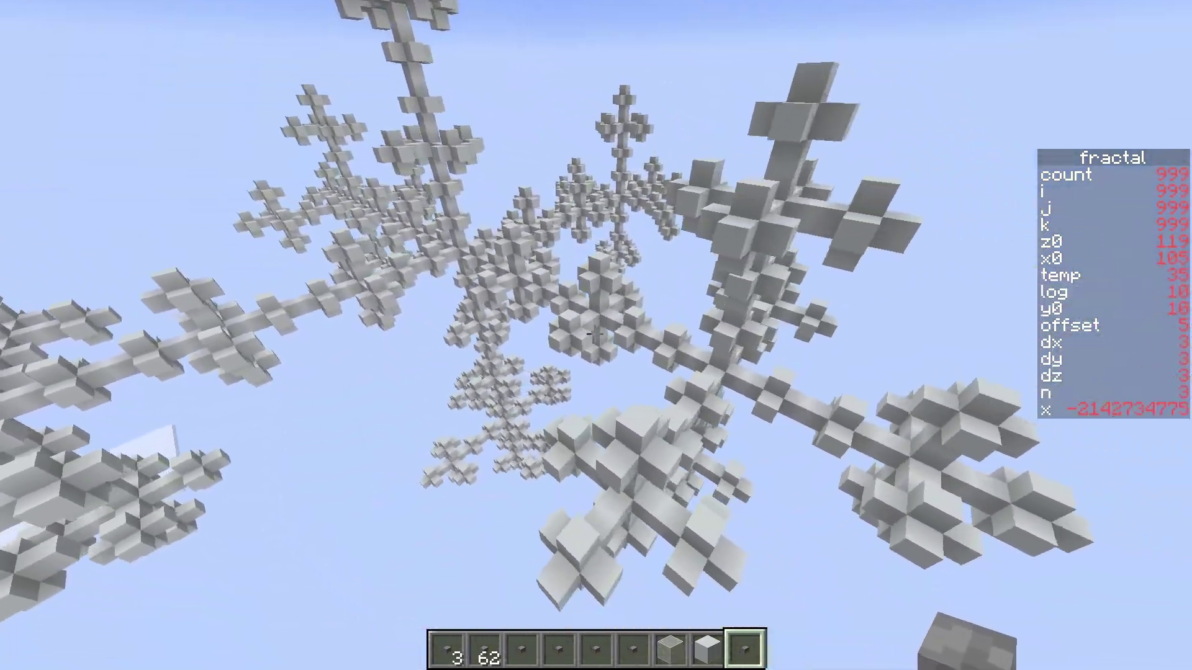
Step: Clear the cross seed, set the structure block's size to 2×2×2, and build a triangular seed from white concrete blocks
key("w")
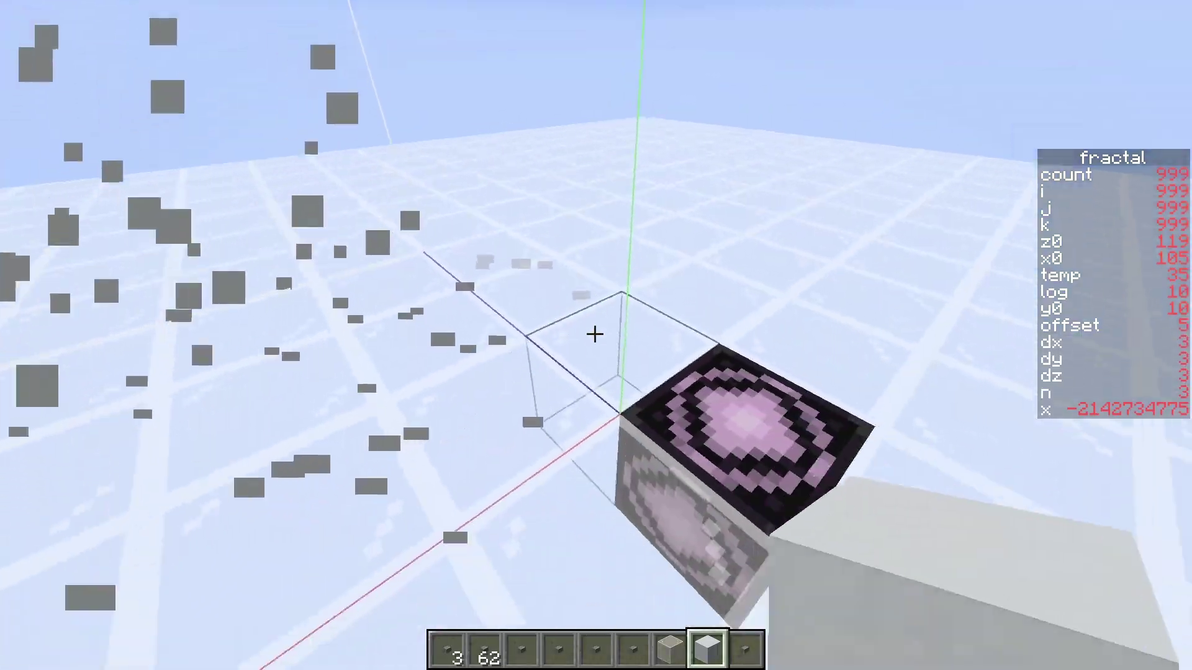
right_click(595, 335)
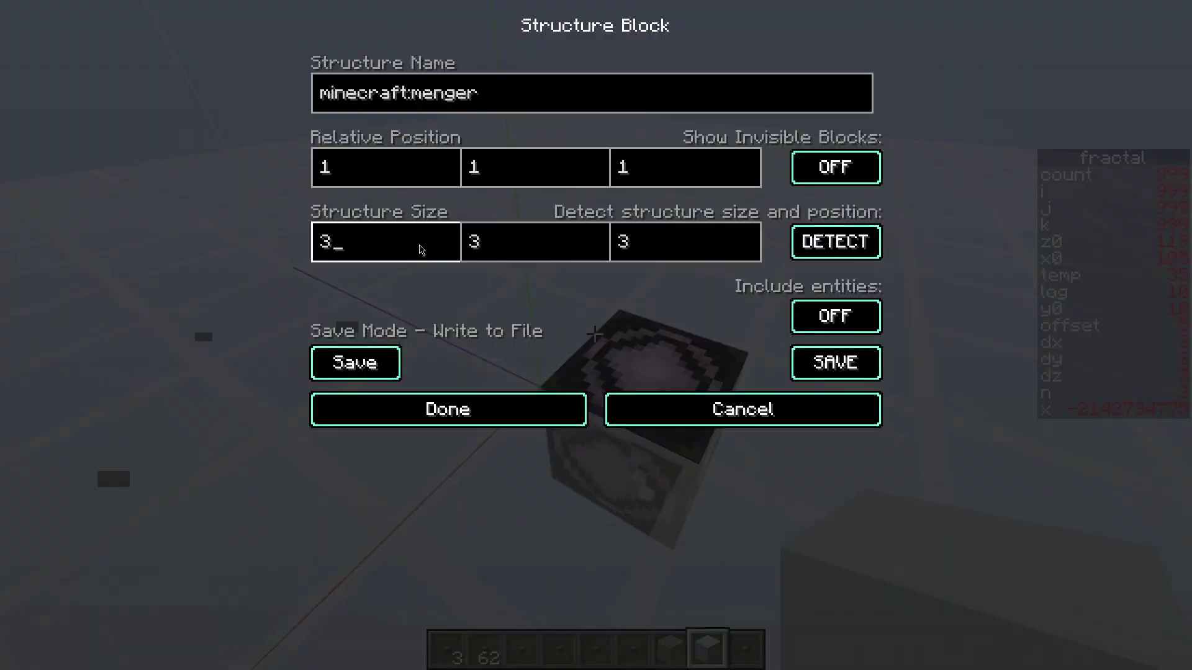
left_click(528, 397)
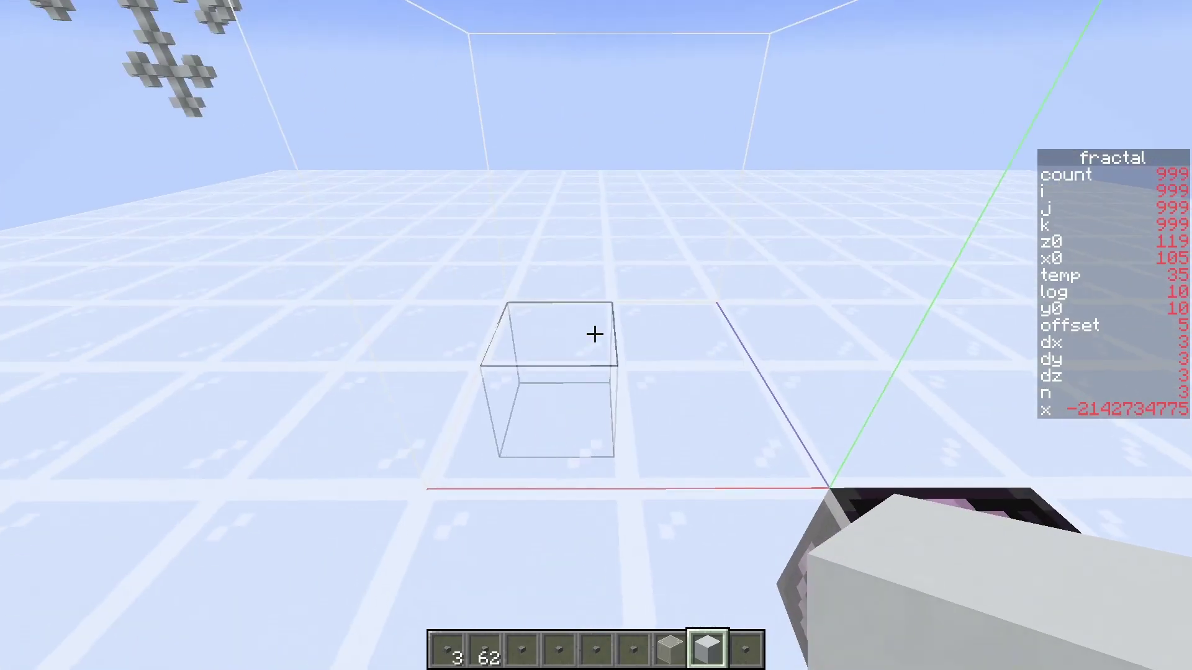
key("space")
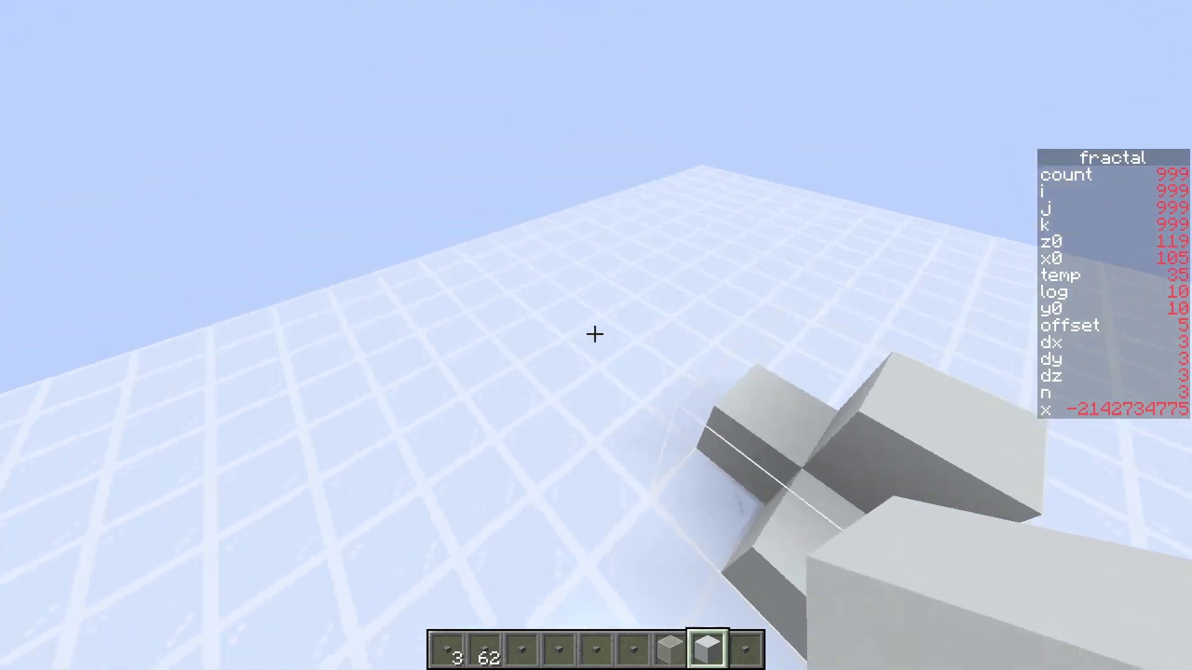
Step: Set the iteration count to 5 and run fractaldatapack:main_fractal on the triangular seed
key("e")
key("e")
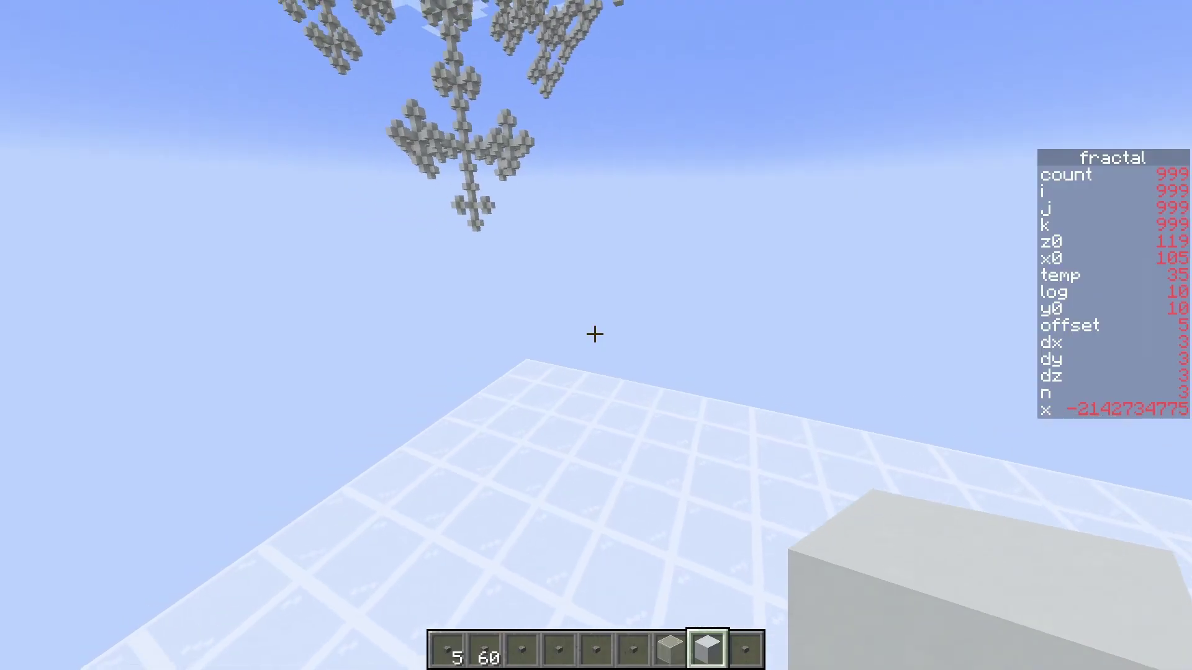
key("t")
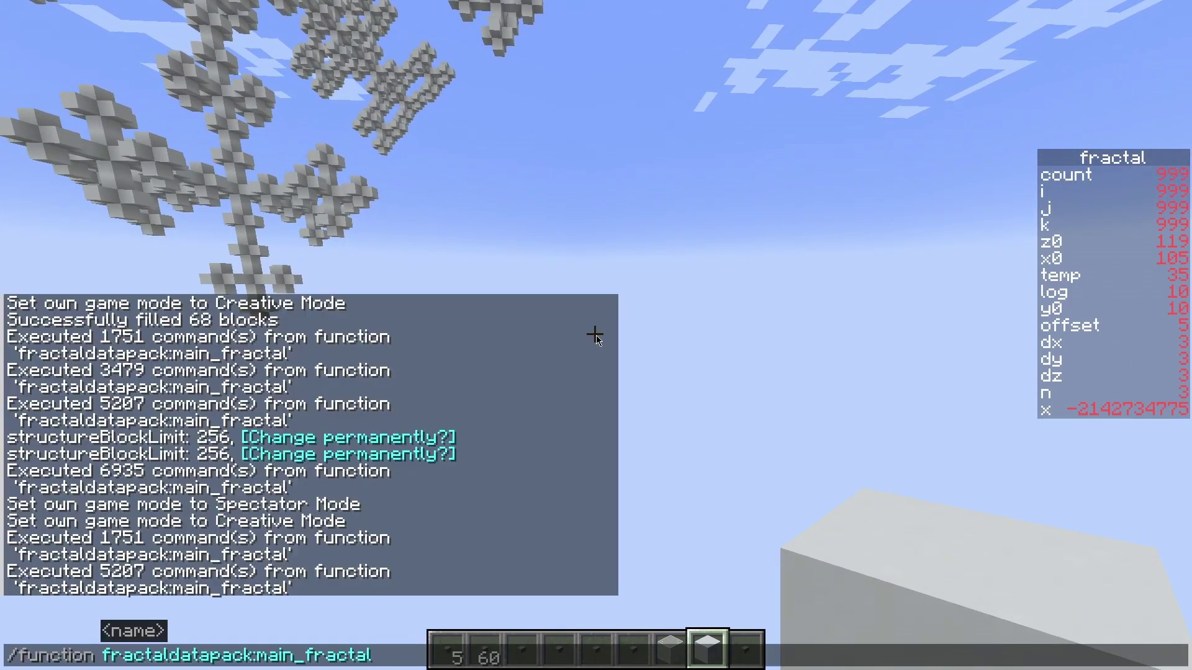
key("Return")
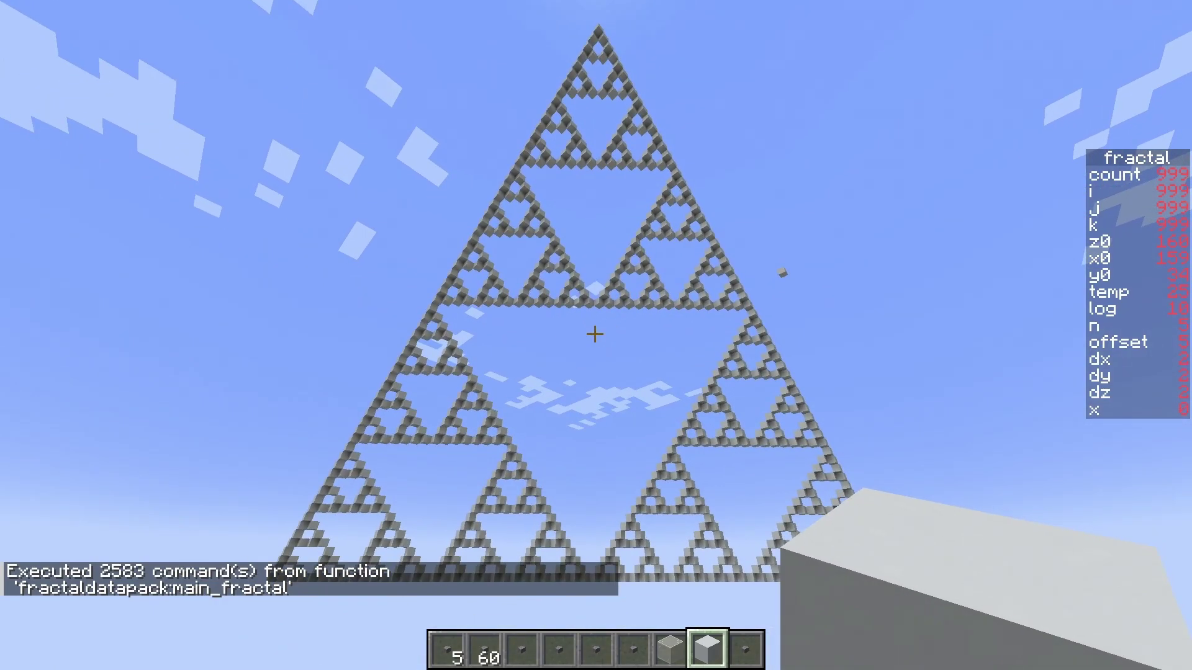
Step: Fly around the generated Sierpinski triangle to examine it from the front, the side and behind
key("F1")
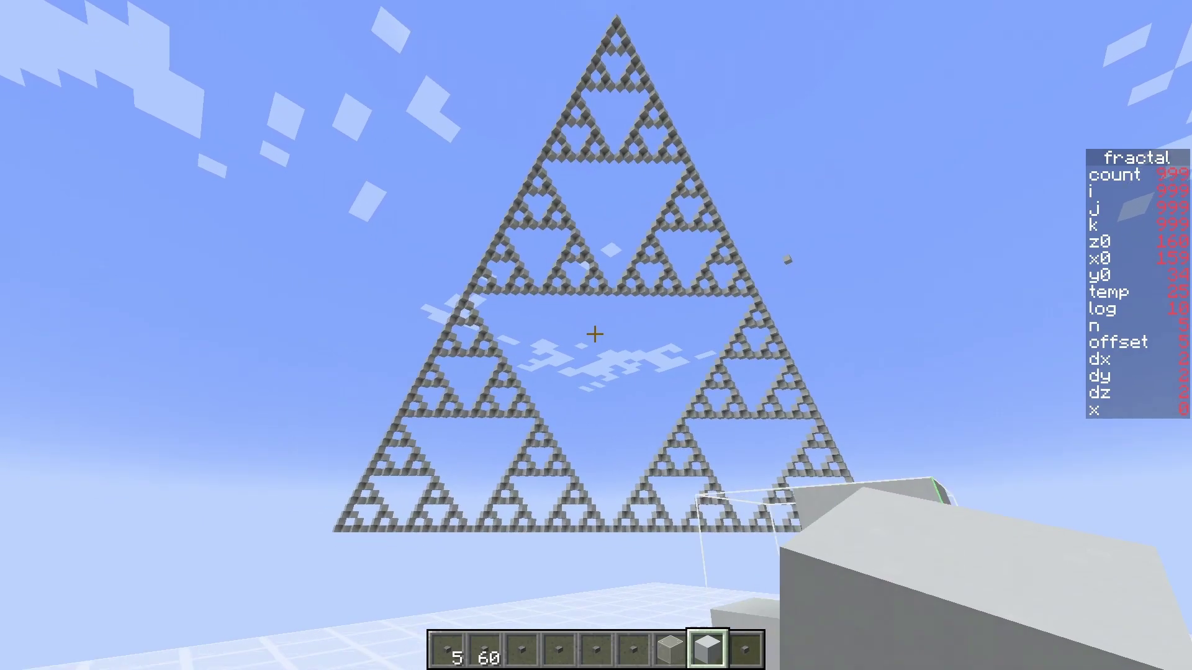
key("w")
key("w")
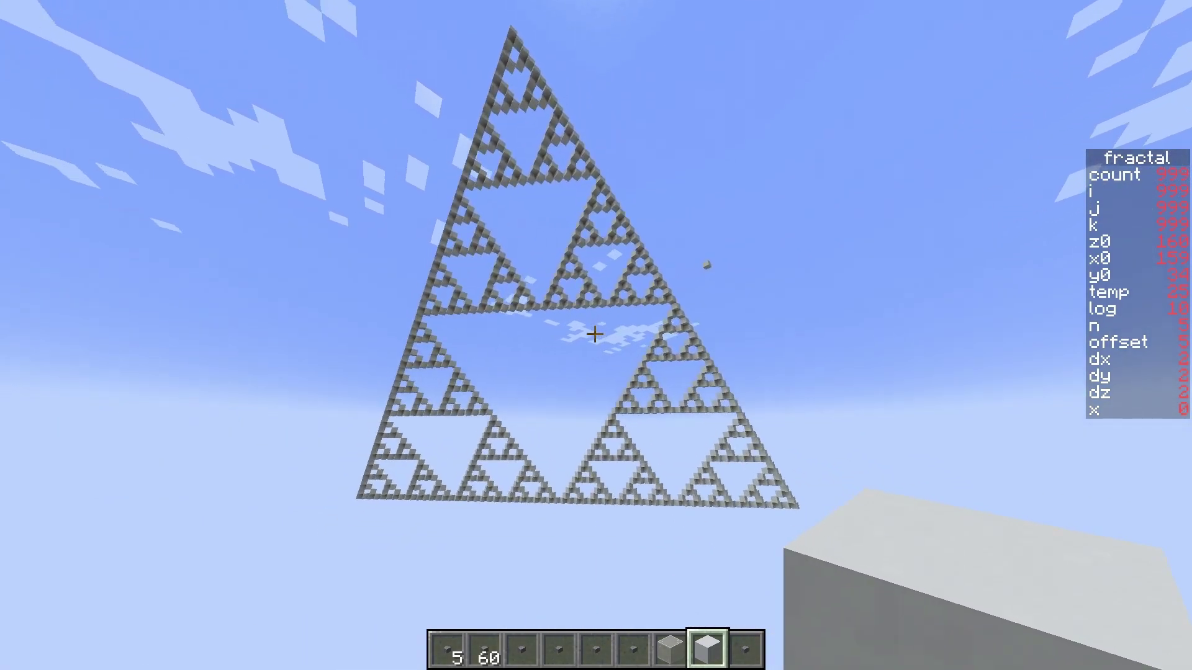
key("w")
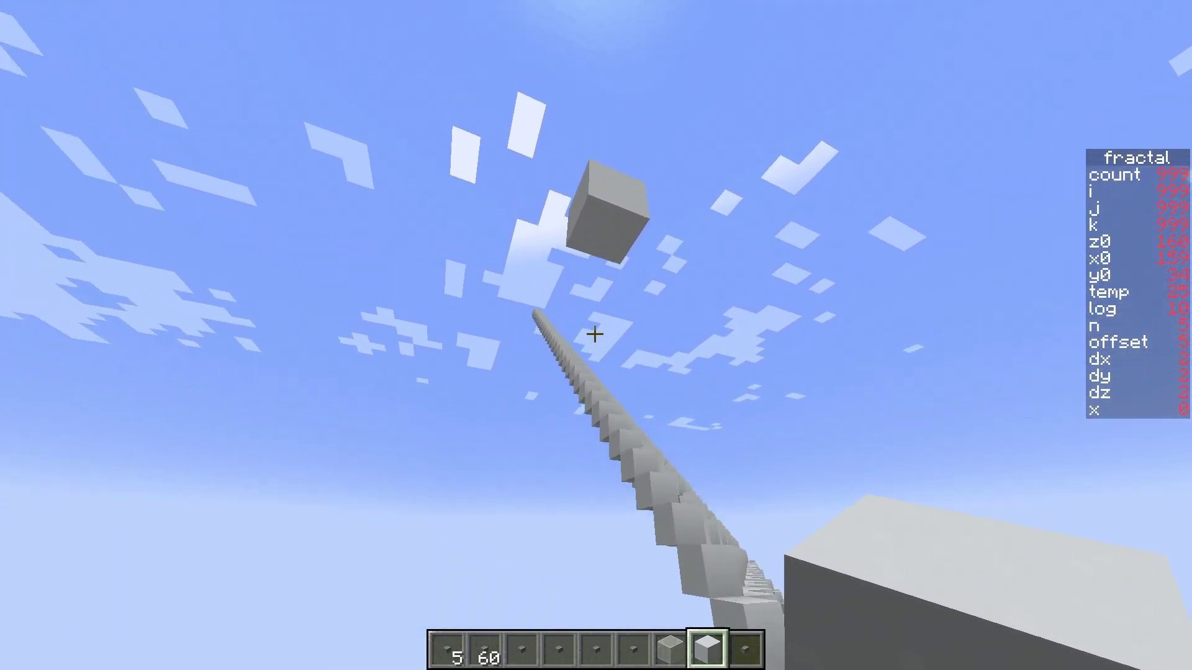
left_click(595, 334)
key("s")
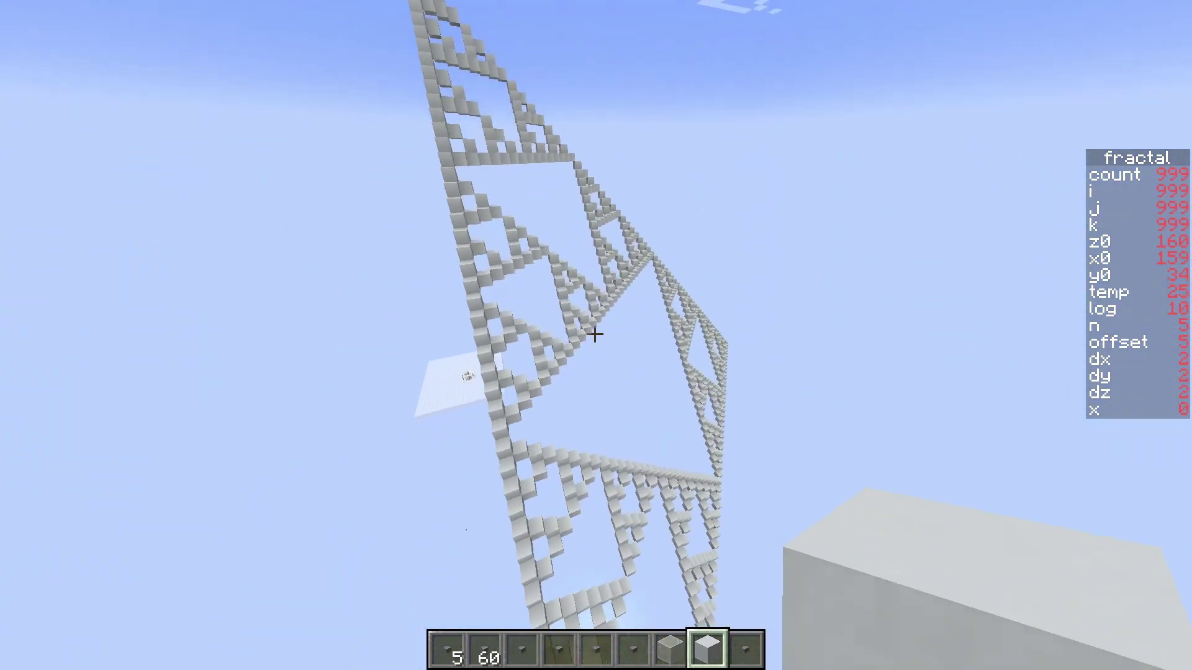
key("s")
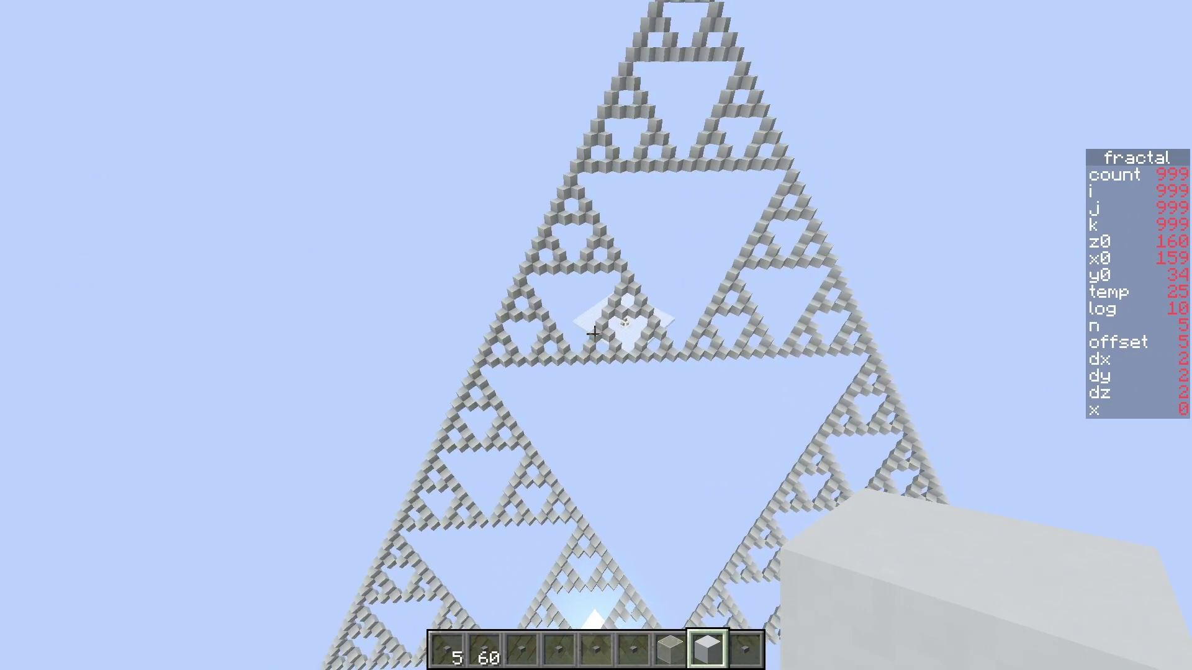
key("s")
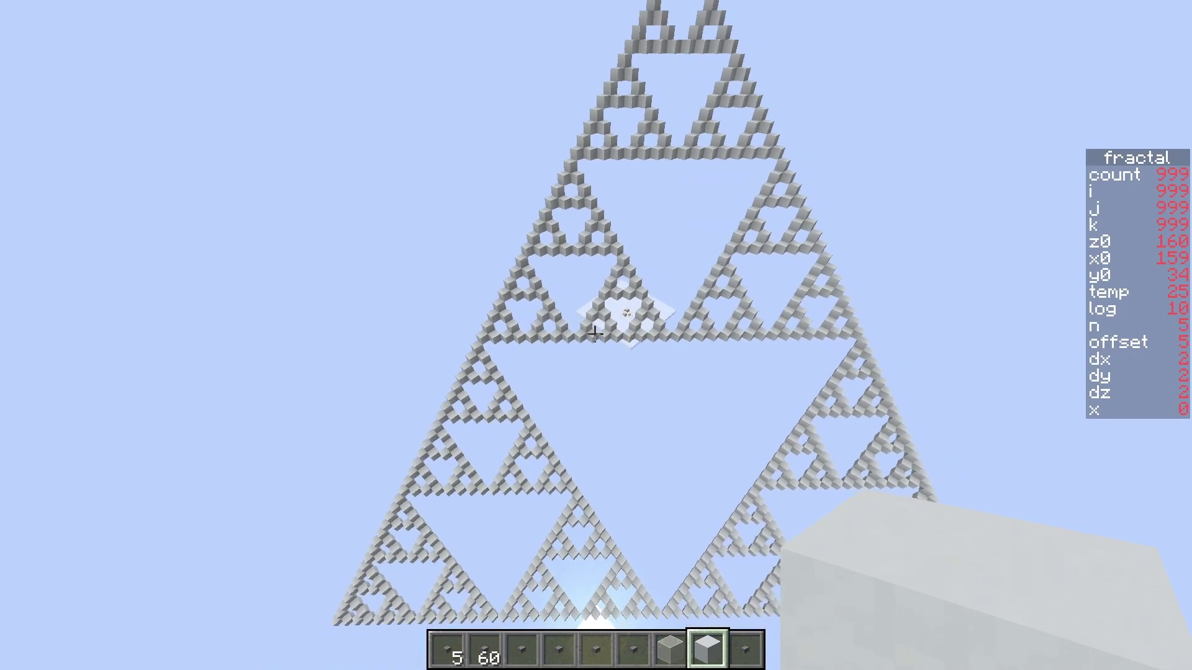
Step: Return to the seed platform, switch the structure block to load mode, and load the structure minecraft:jer
key("shift")
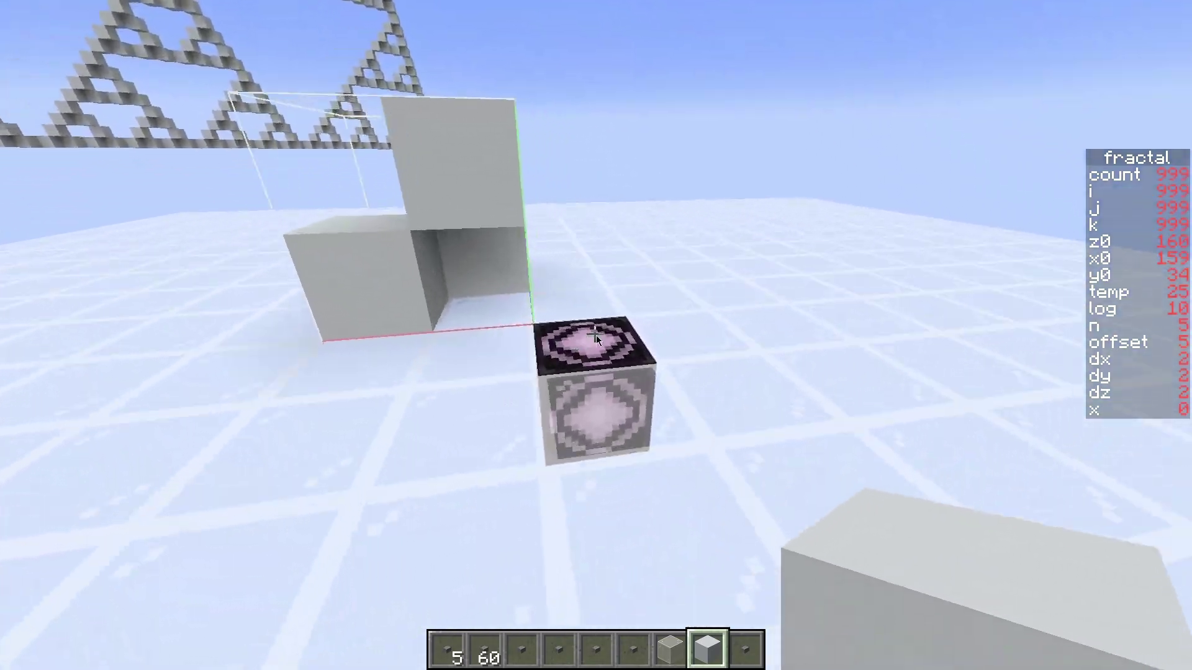
right_click(596, 335)
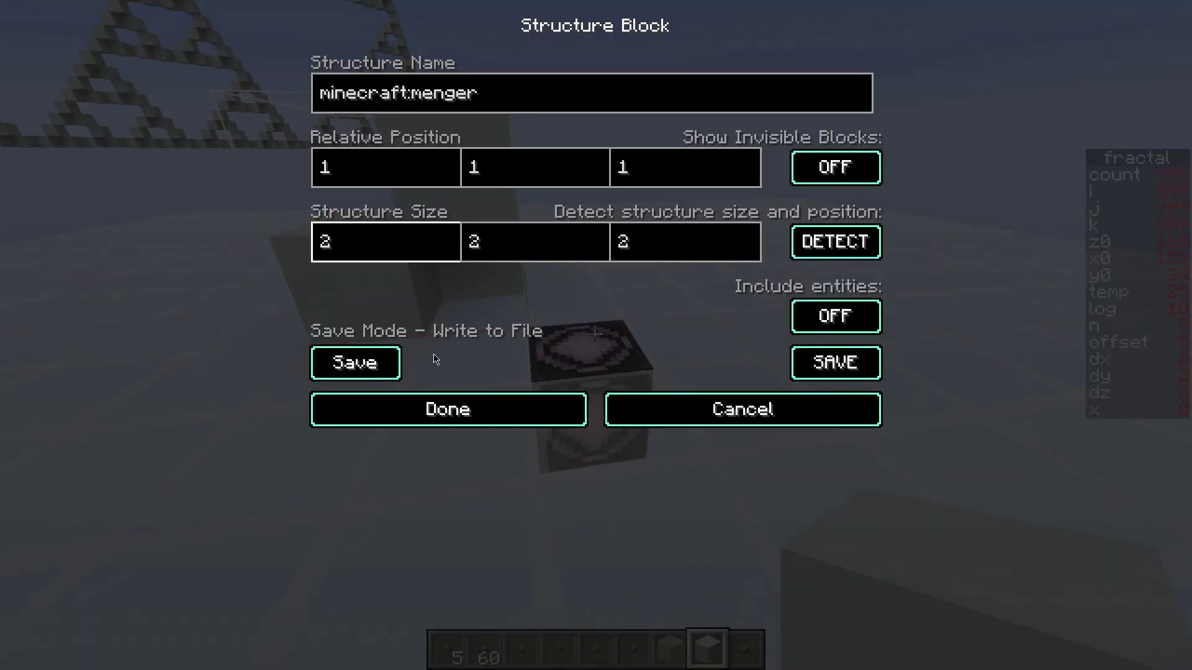
left_click(373, 363)
left_click(369, 363)
left_click(370, 363)
left_click(369, 362)
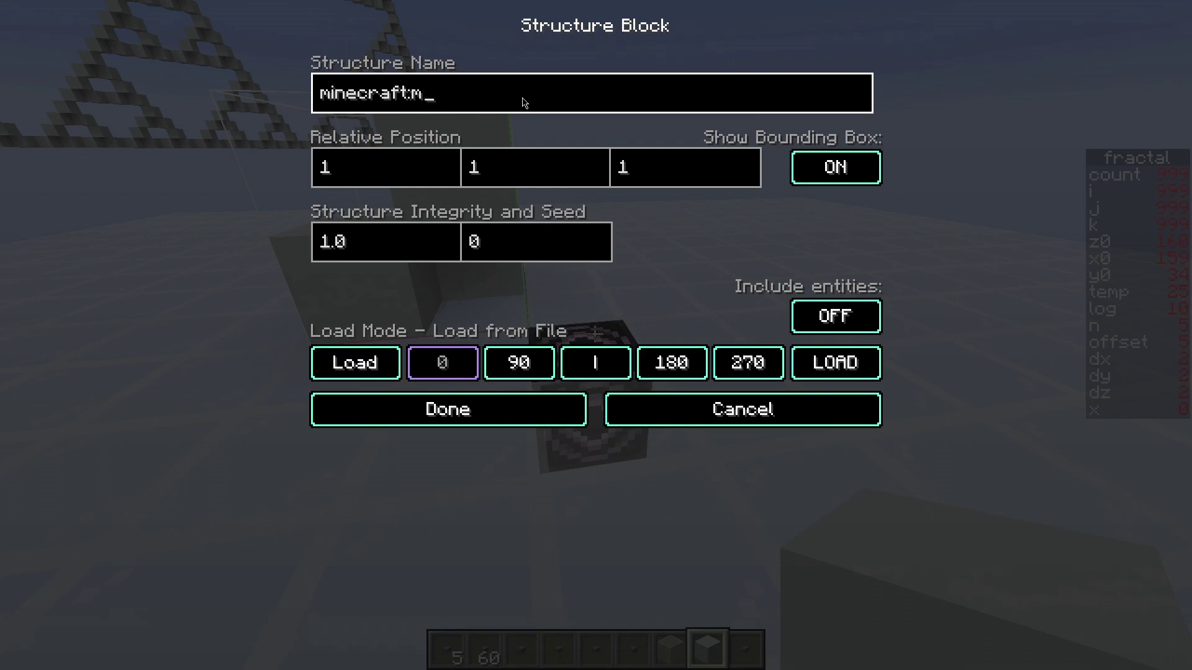
left_click(447, 410)
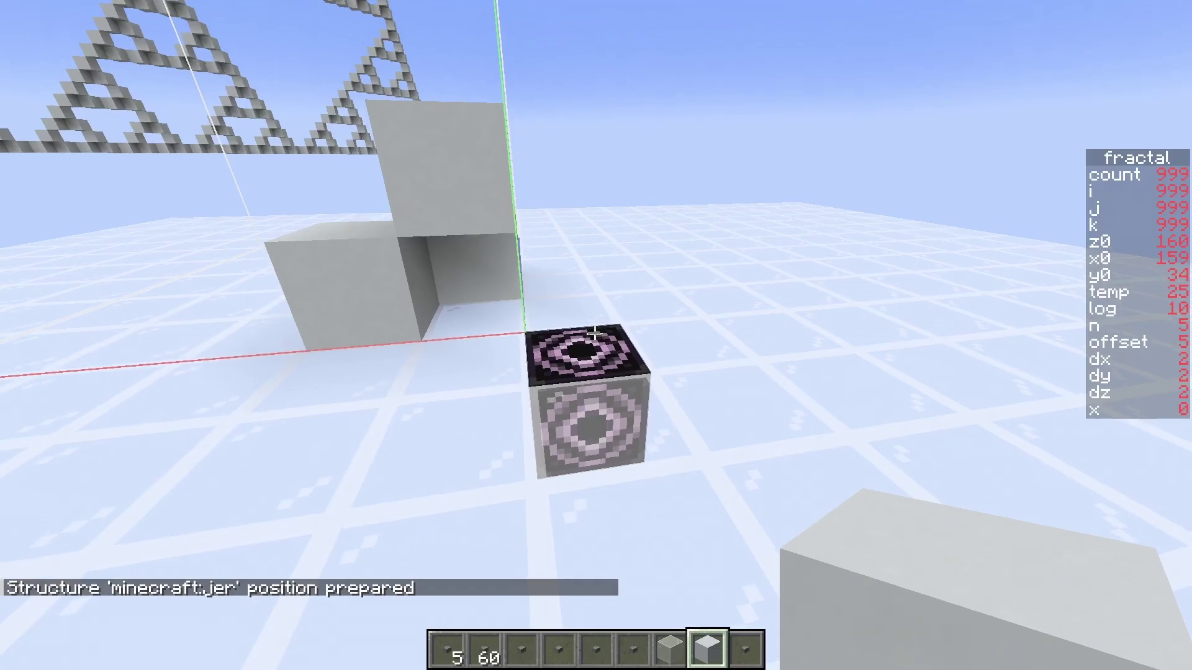
right_click(596, 335)
left_click(834, 363)
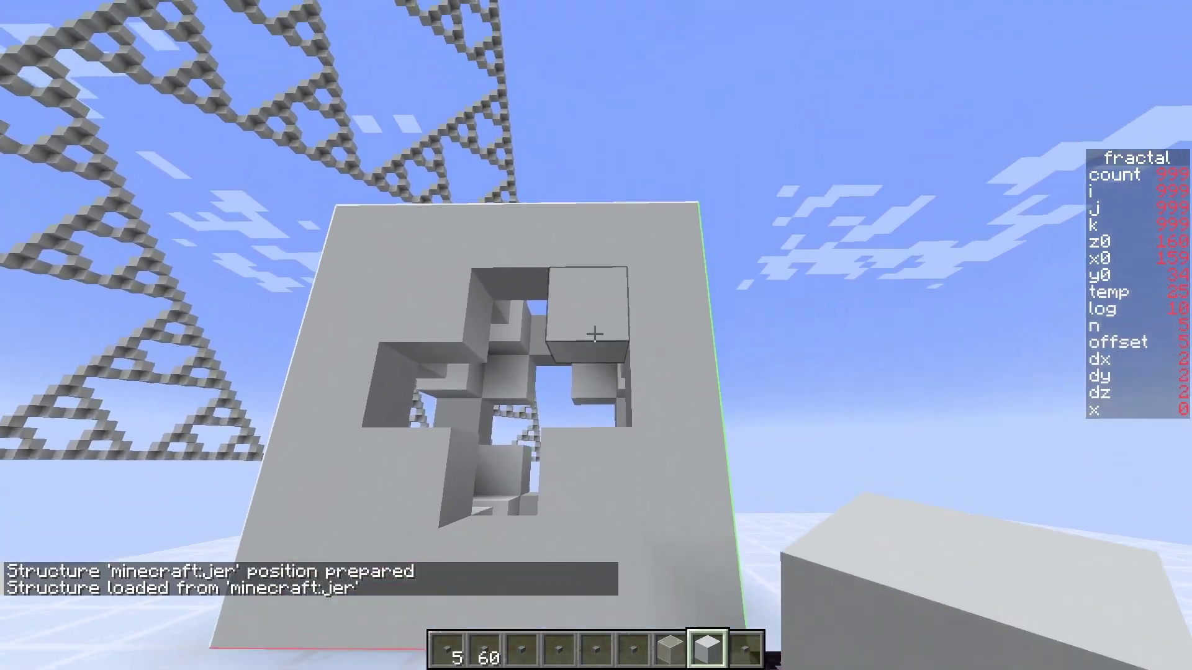
key("a")
key("w")
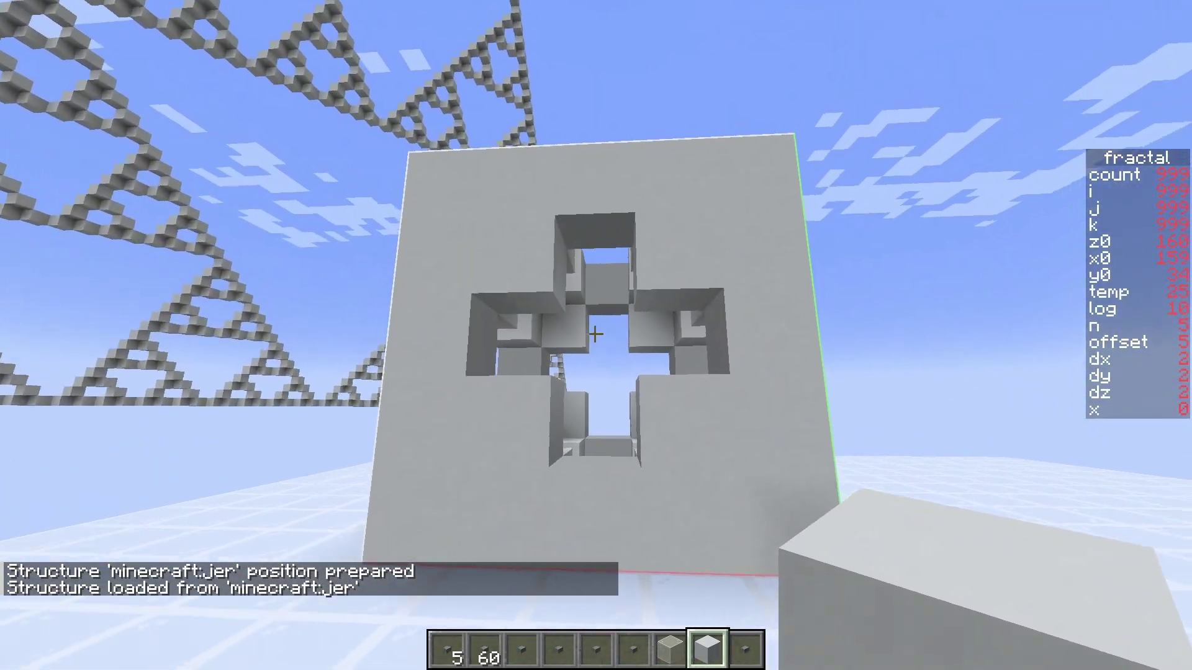
Step: Switch the structure block back to save mode with the name minecraft:menger and a structure size of 5×5×5
key("d")
right_click(596, 335)
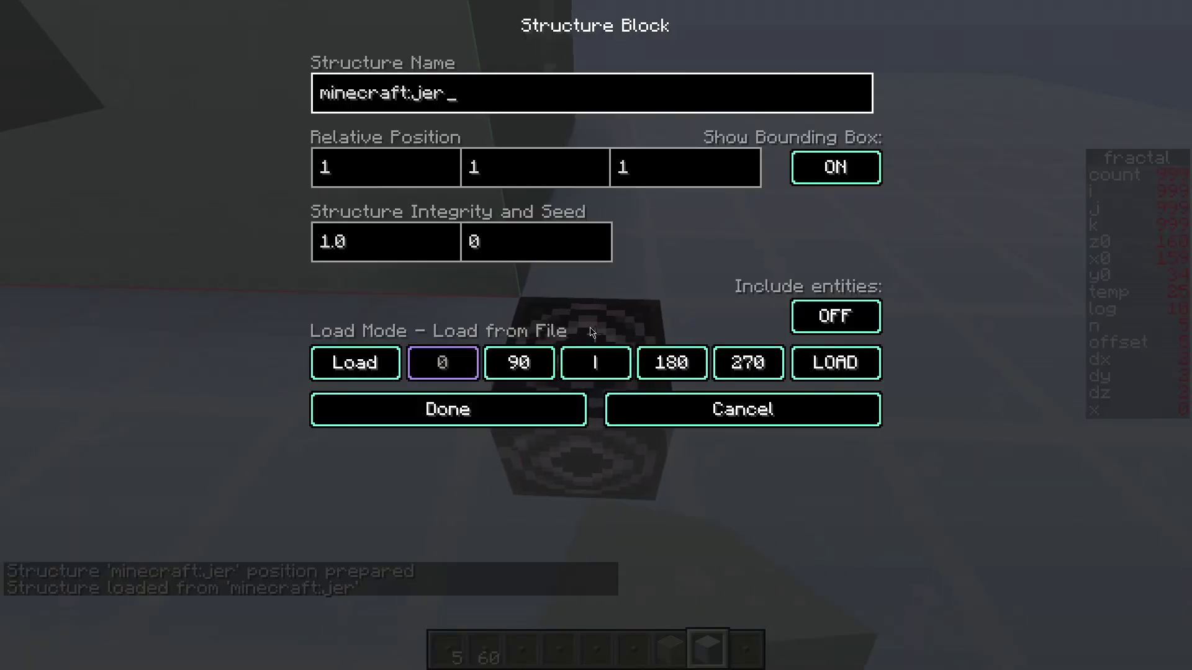
left_click(366, 434)
left_click(381, 359)
left_click(381, 359)
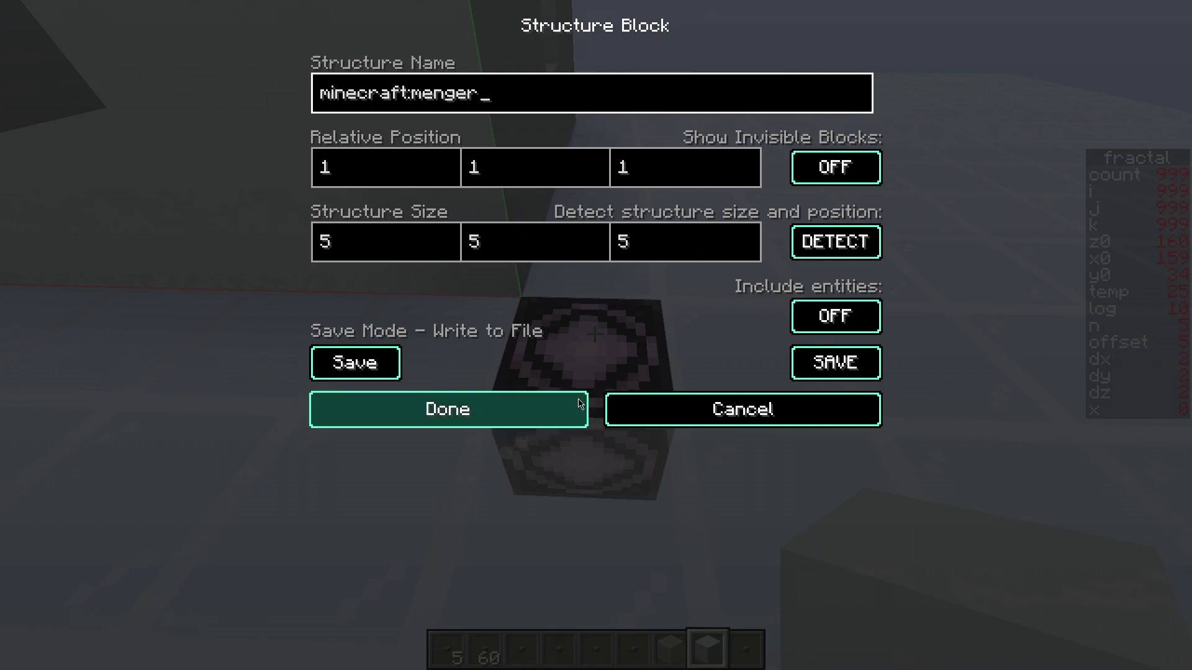
left_click(580, 405)
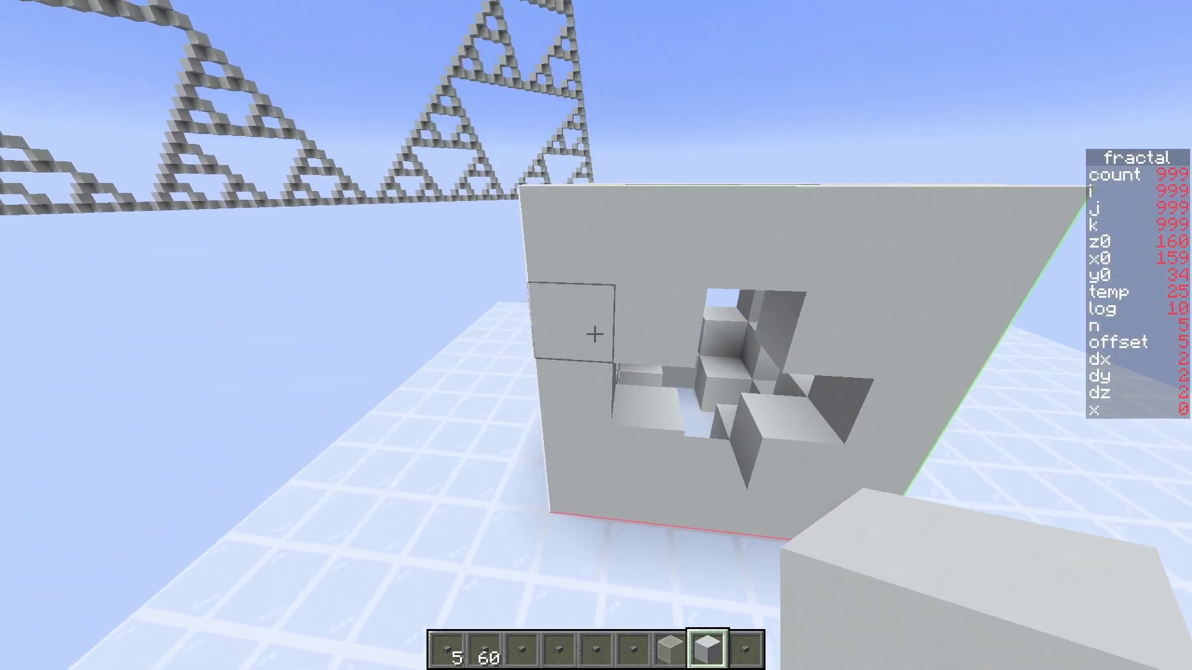
Step: Set the iteration count to 2 and run fractaldatapack:main_fractal on the loaded cube with cross-shaped holes
key("space")
key("w")
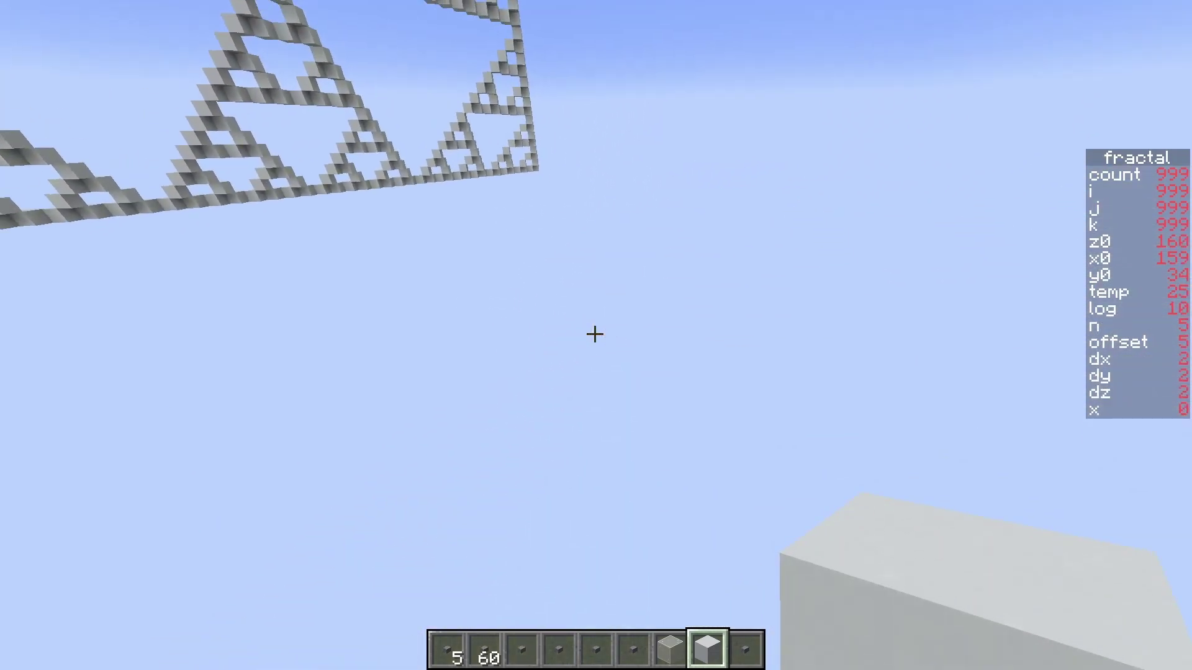
key("e")
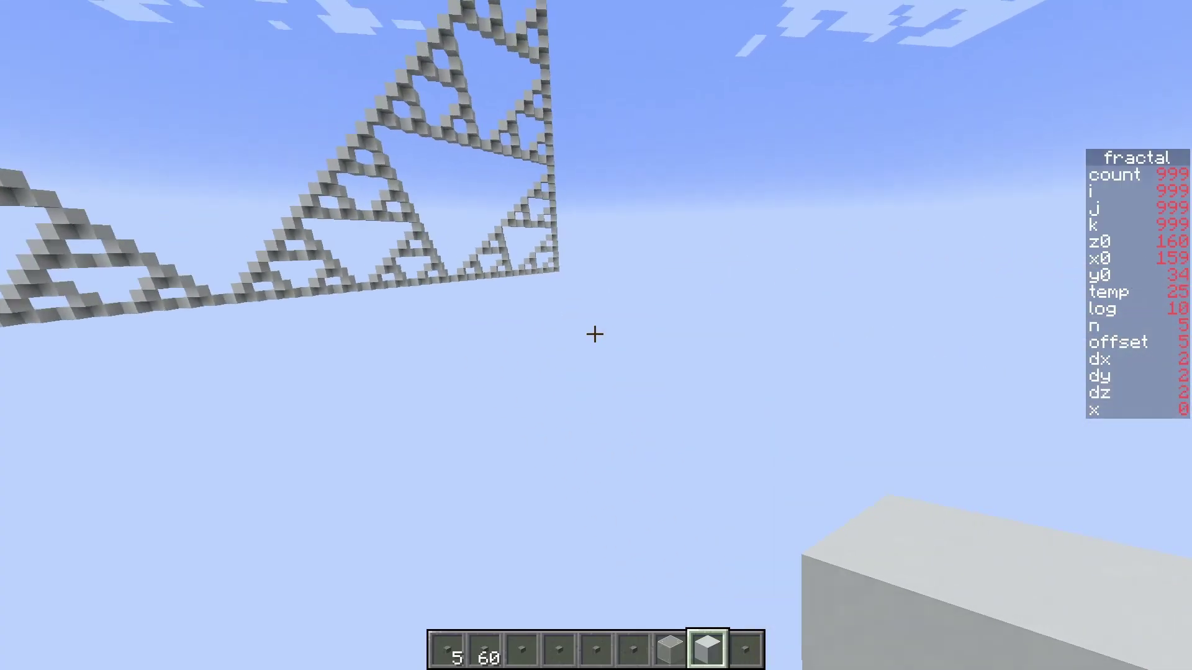
key("e")
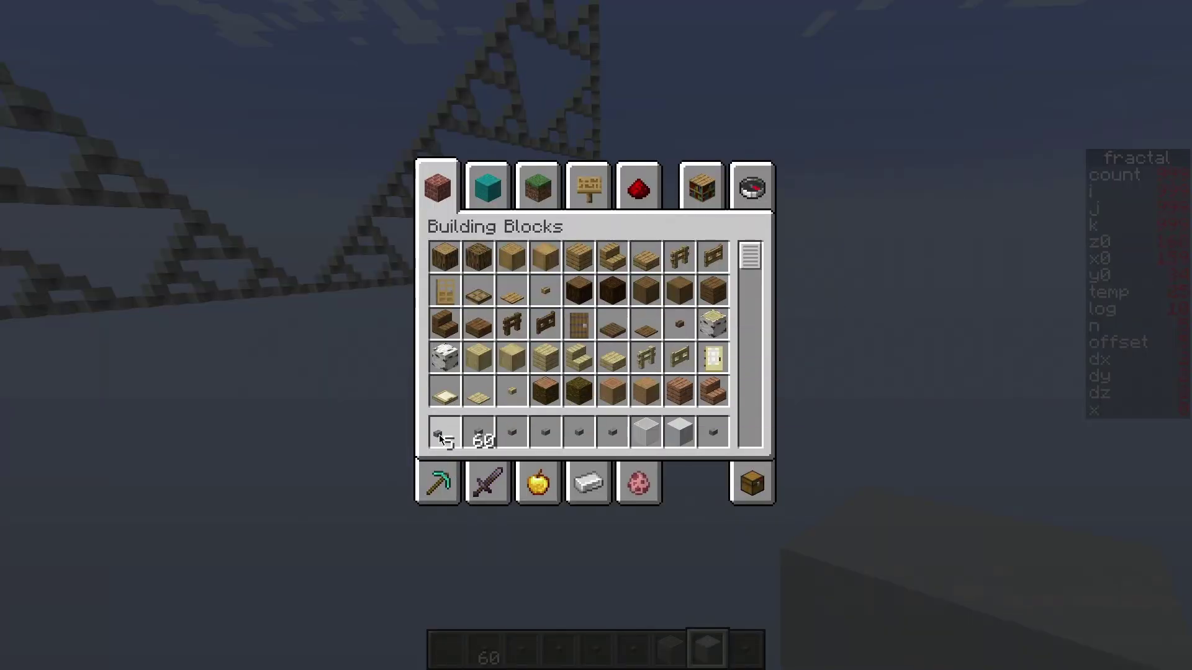
key("e")
key("t")
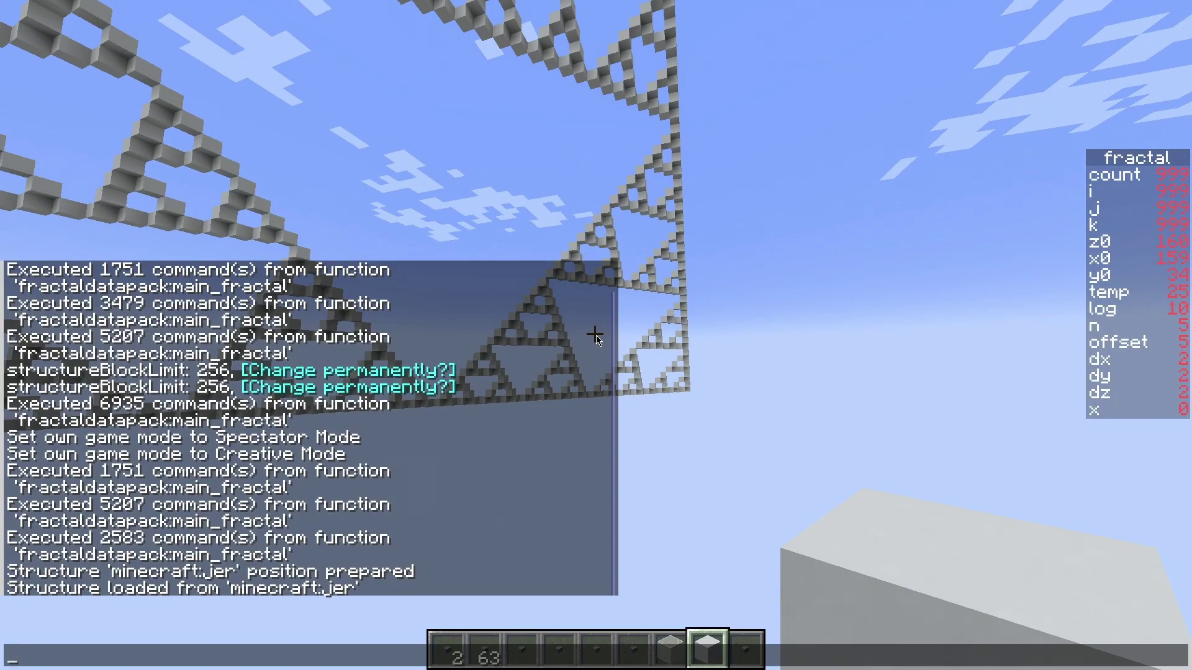
key("Return")
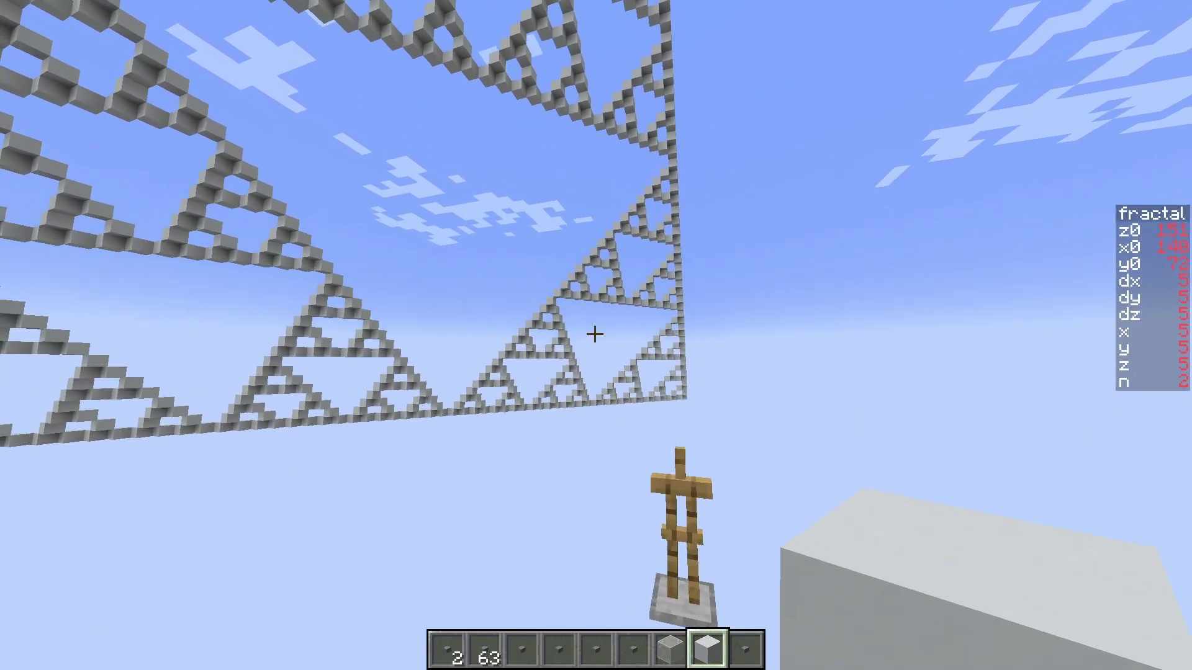
key("t")
key("Up")
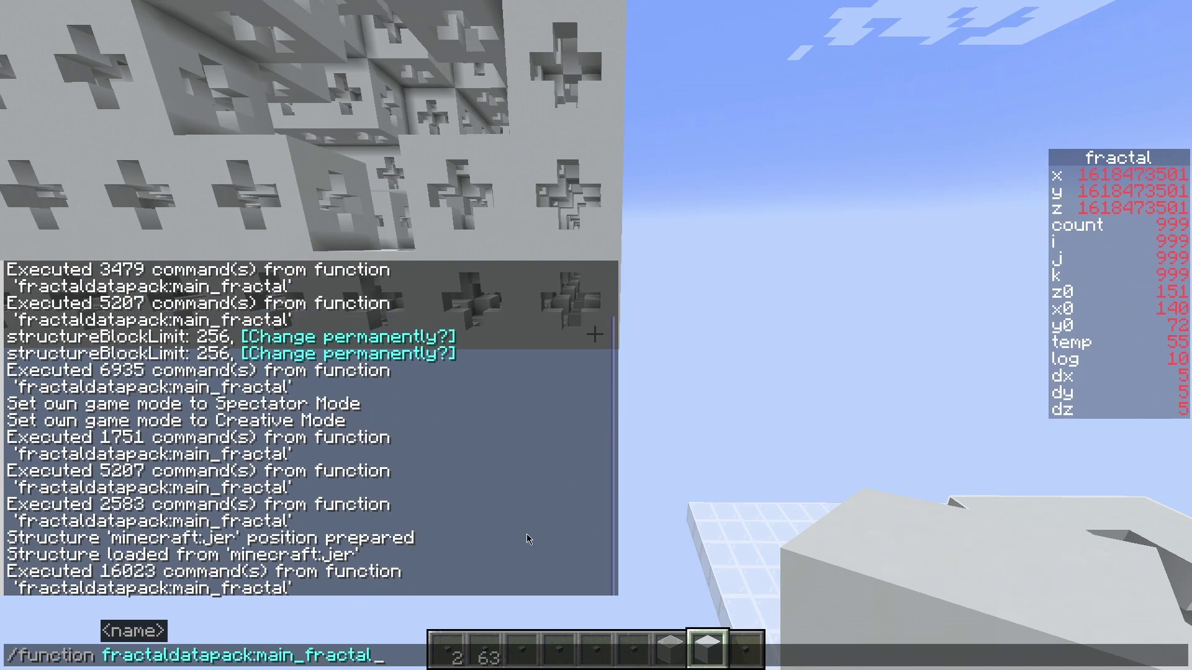
key("Escape")
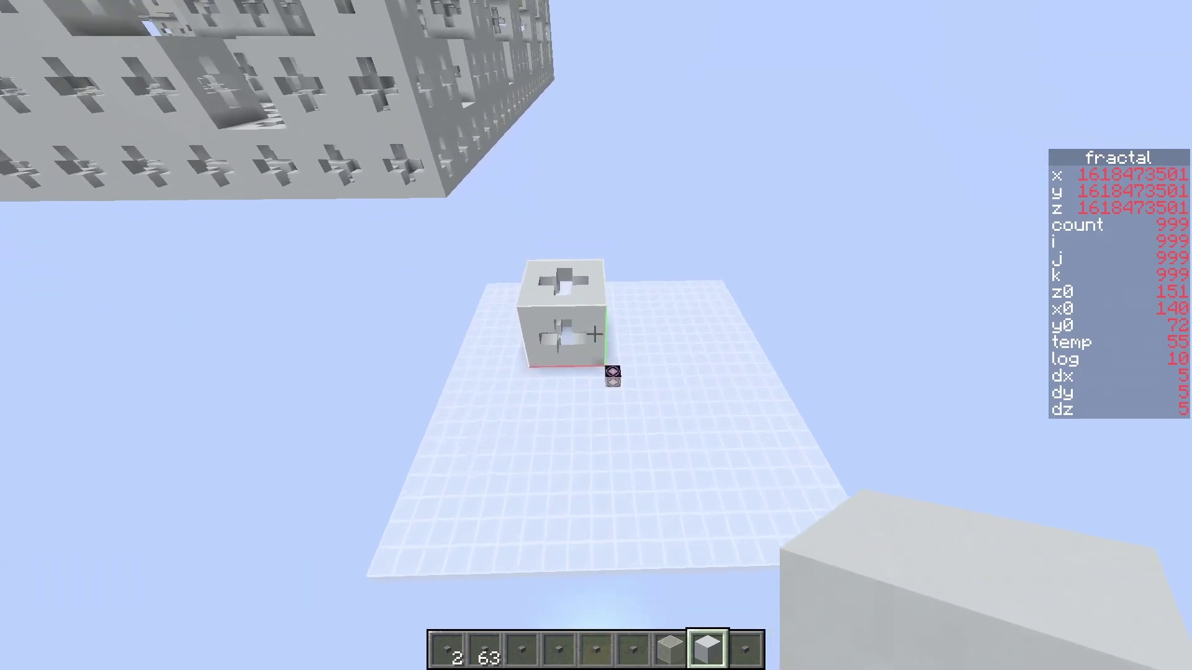
Step: Fly around the cube seed and the generated Jerusalem cube fractal to compare their cross-shaped holes
key("w")
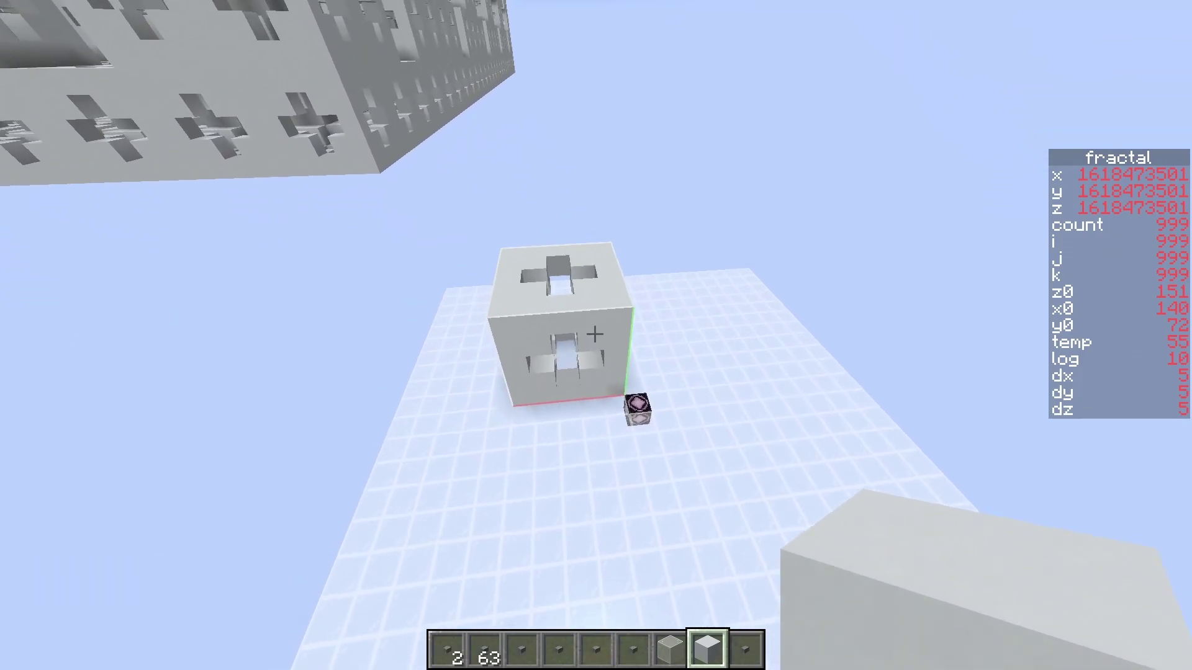
key("w")
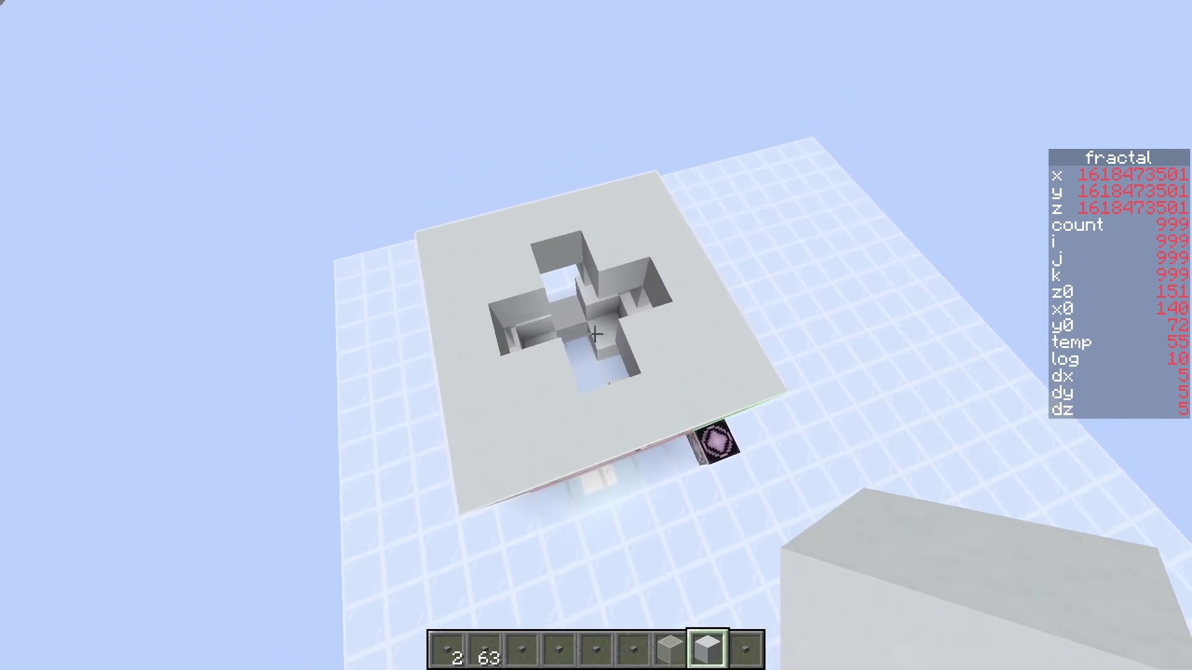
key("s")
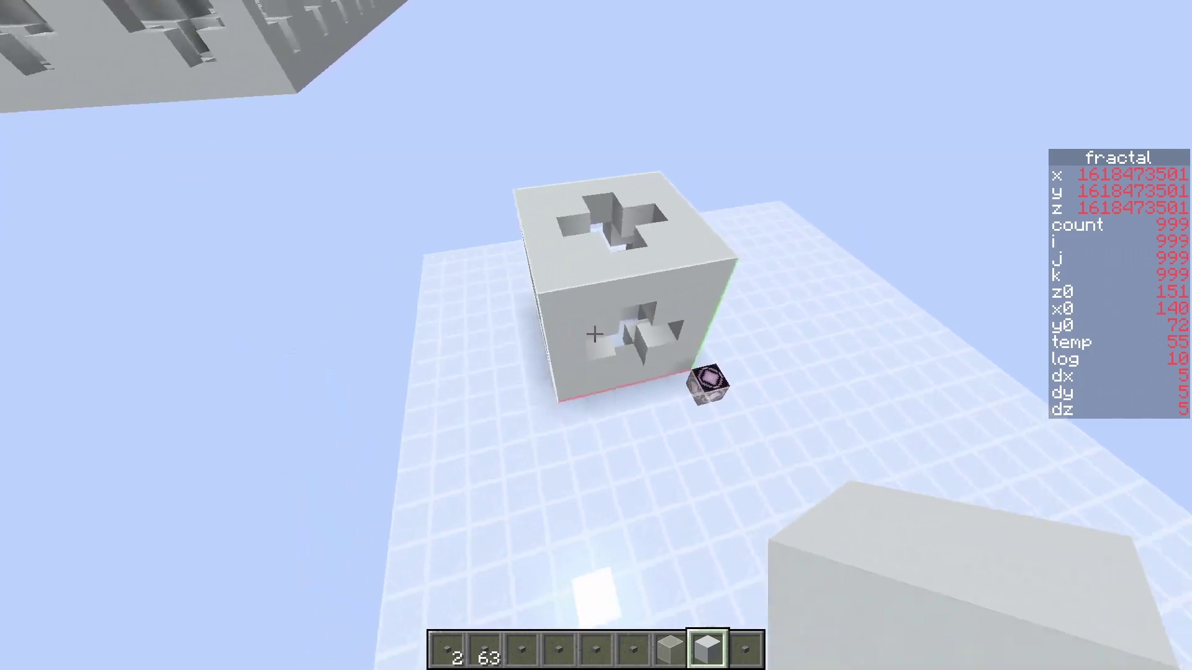
key("w")
key("a")
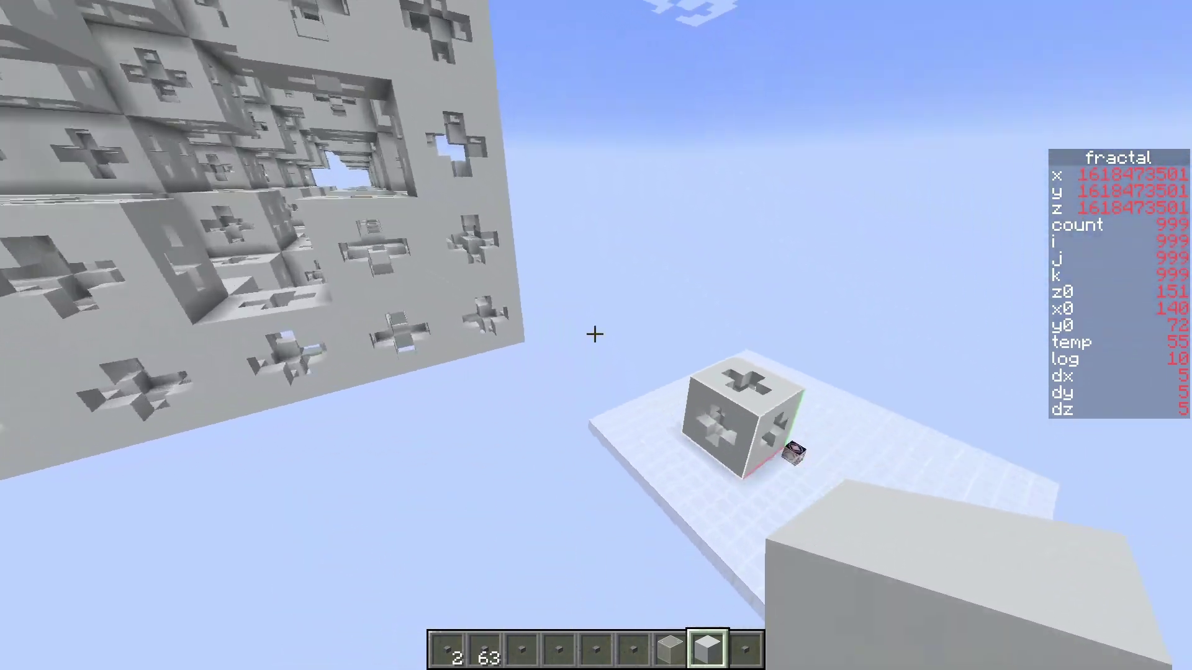
key("w")
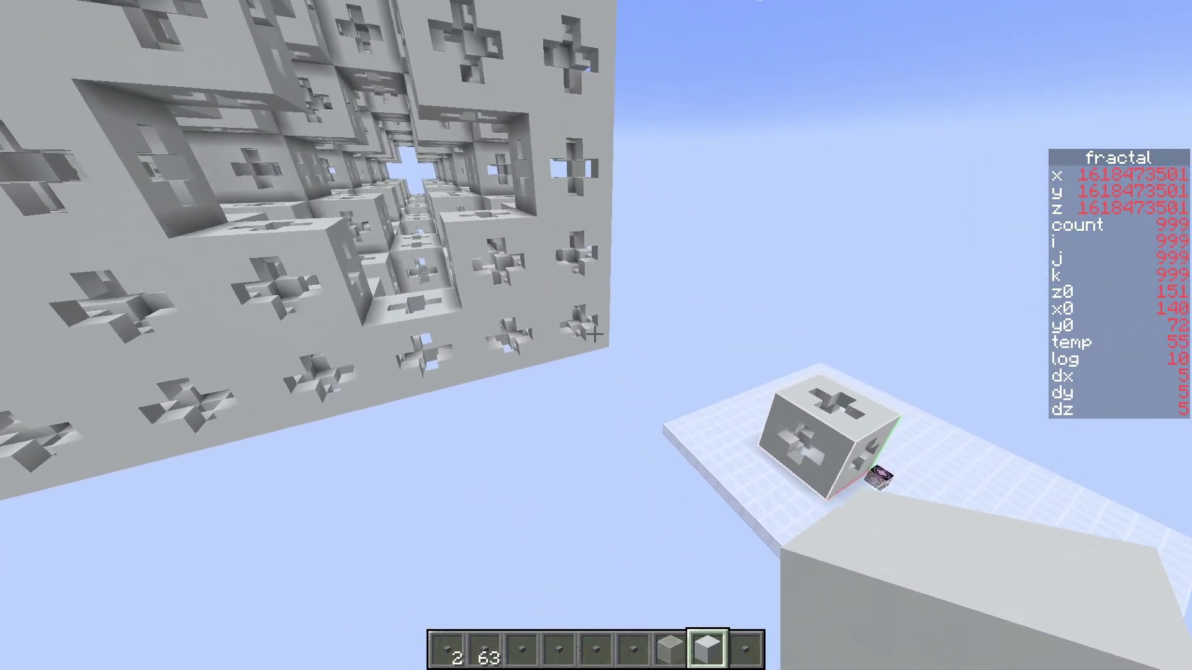
key("w")
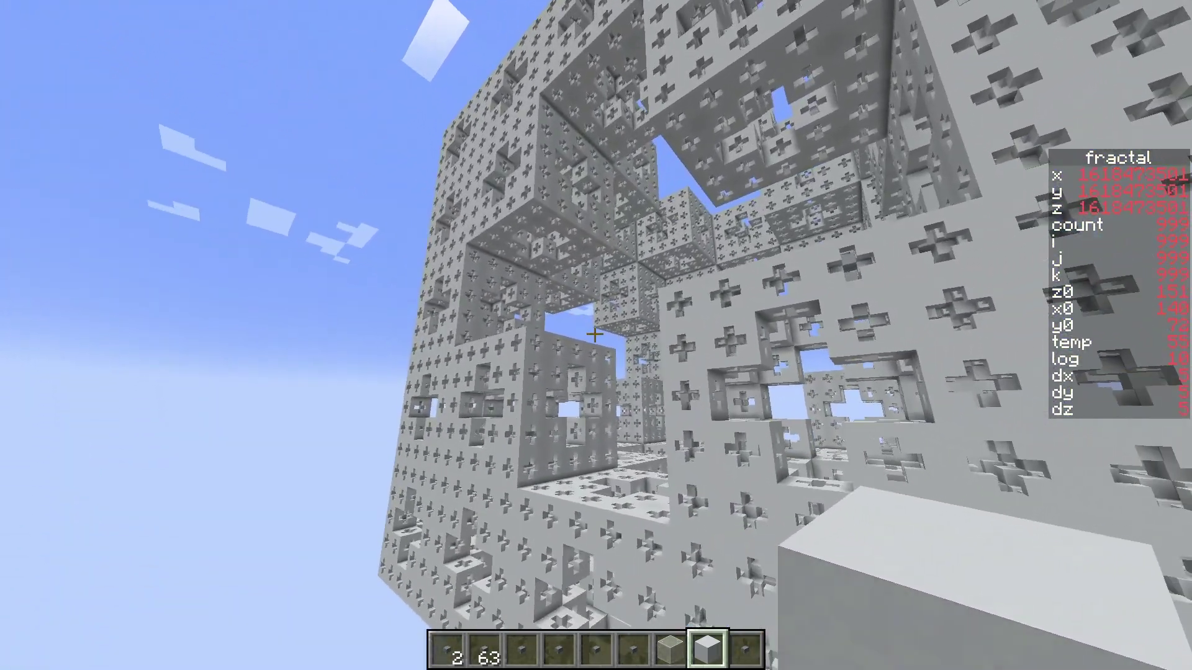
Step: Switch to Spectator Mode and fly through the inside of the Jerusalem cube fractal to inspect its nested cross-shaped holes
key("F3+F4")
key("w")
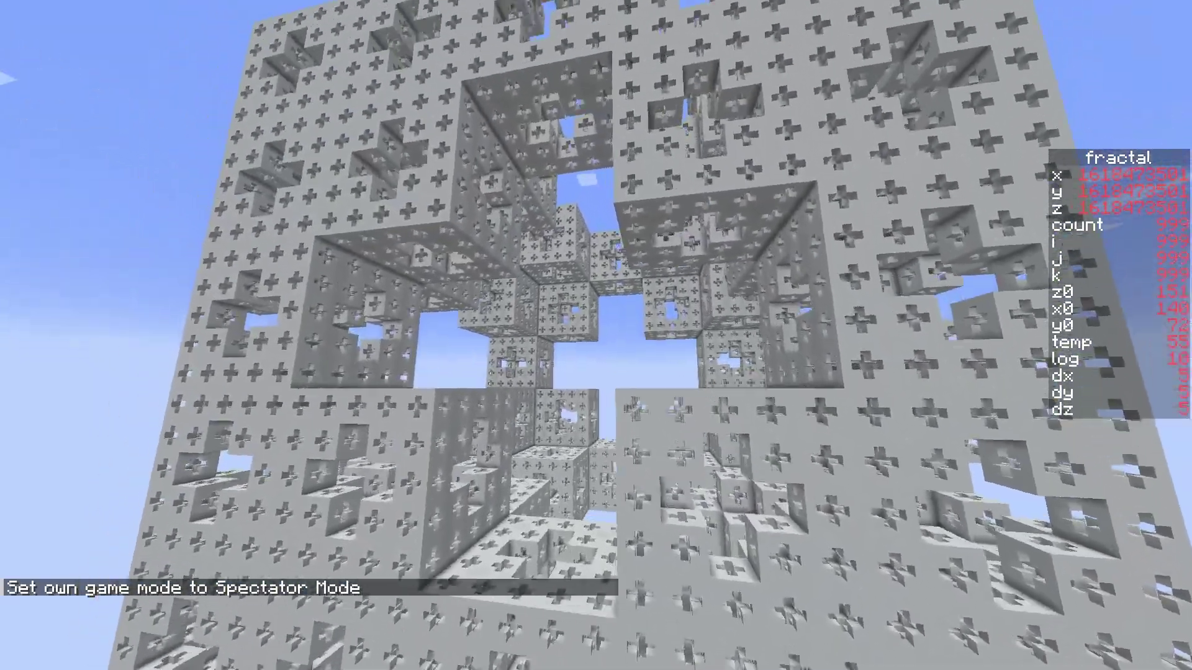
key("w")
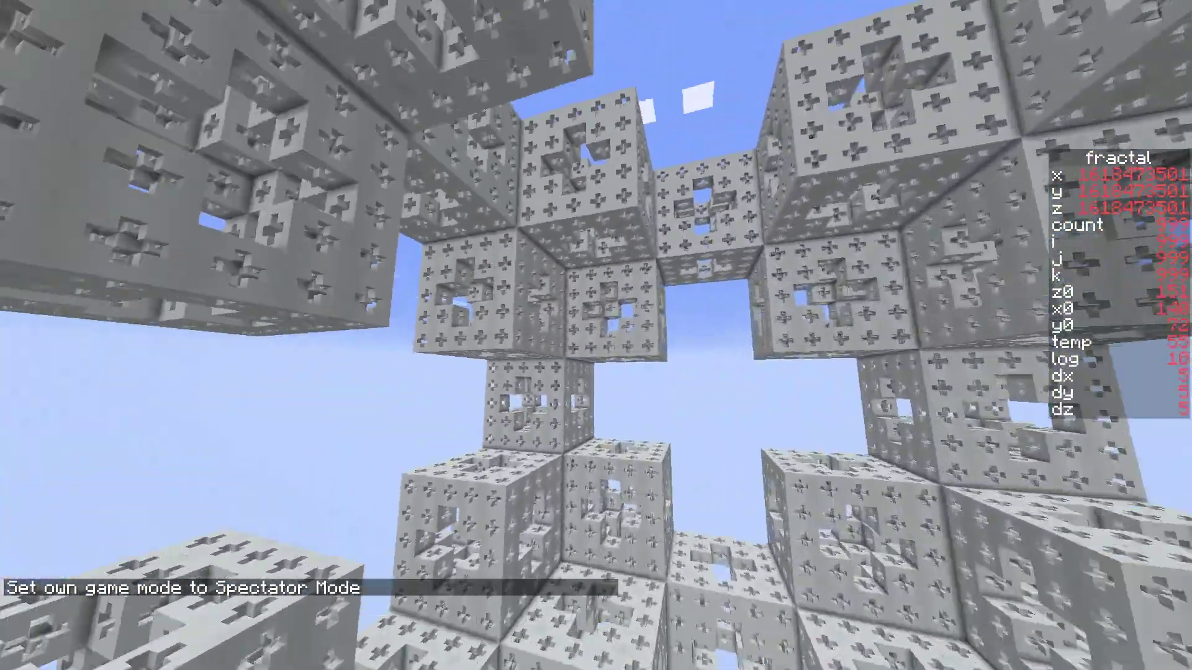
key("w")
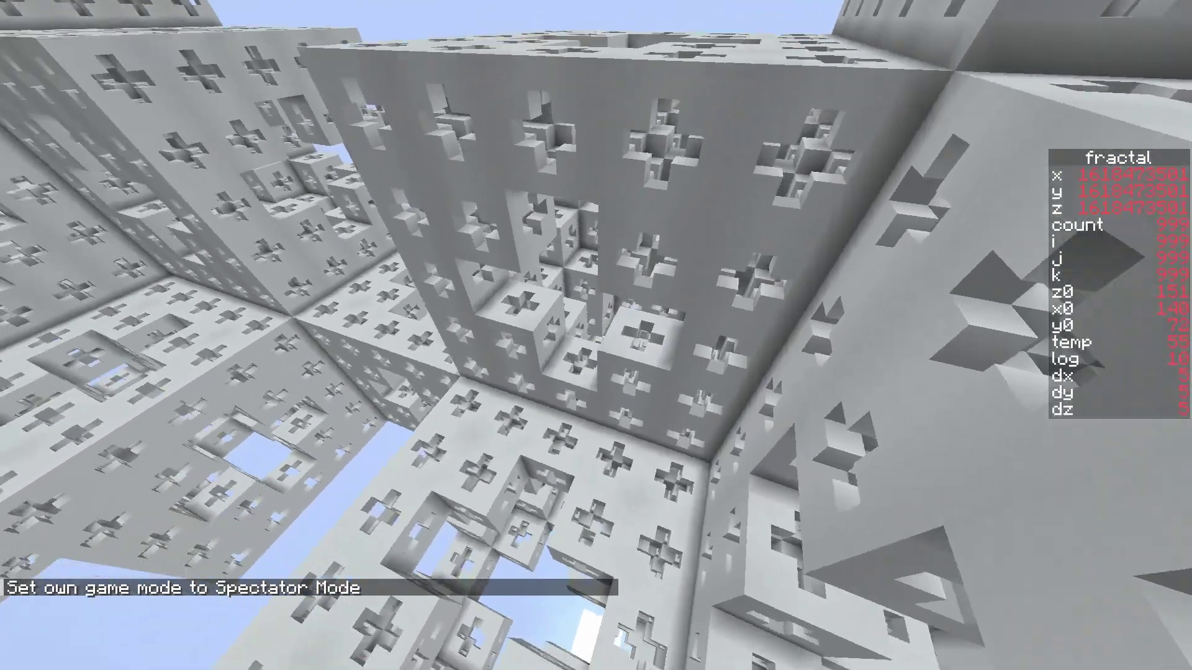
key("w")
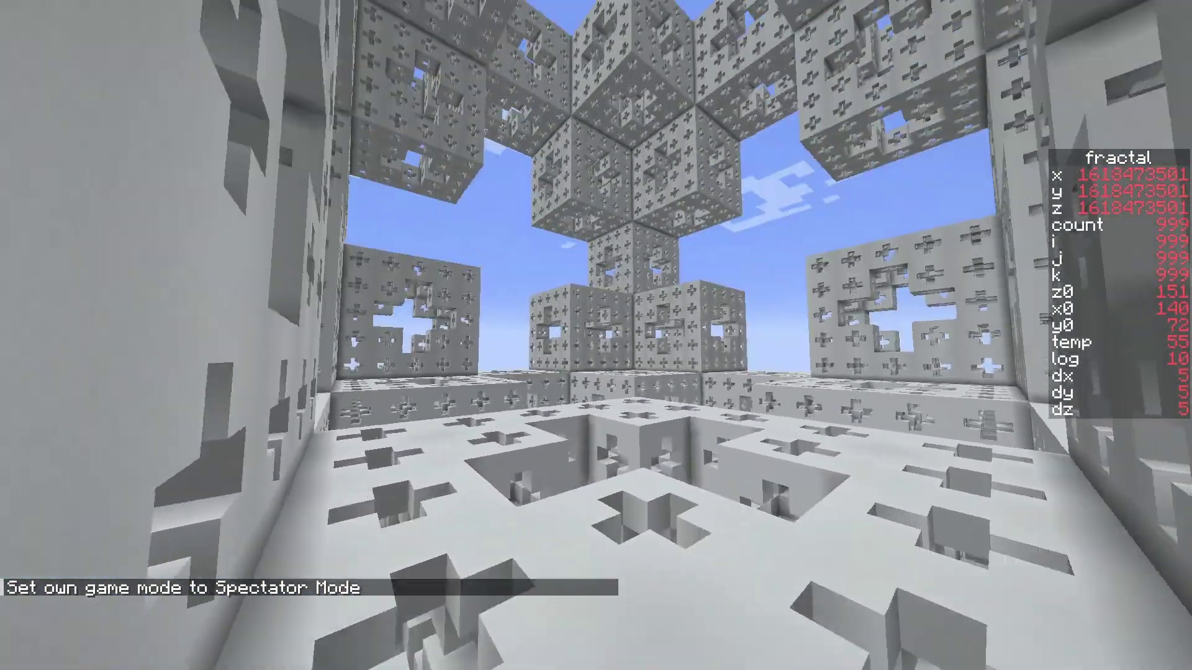
key("w")
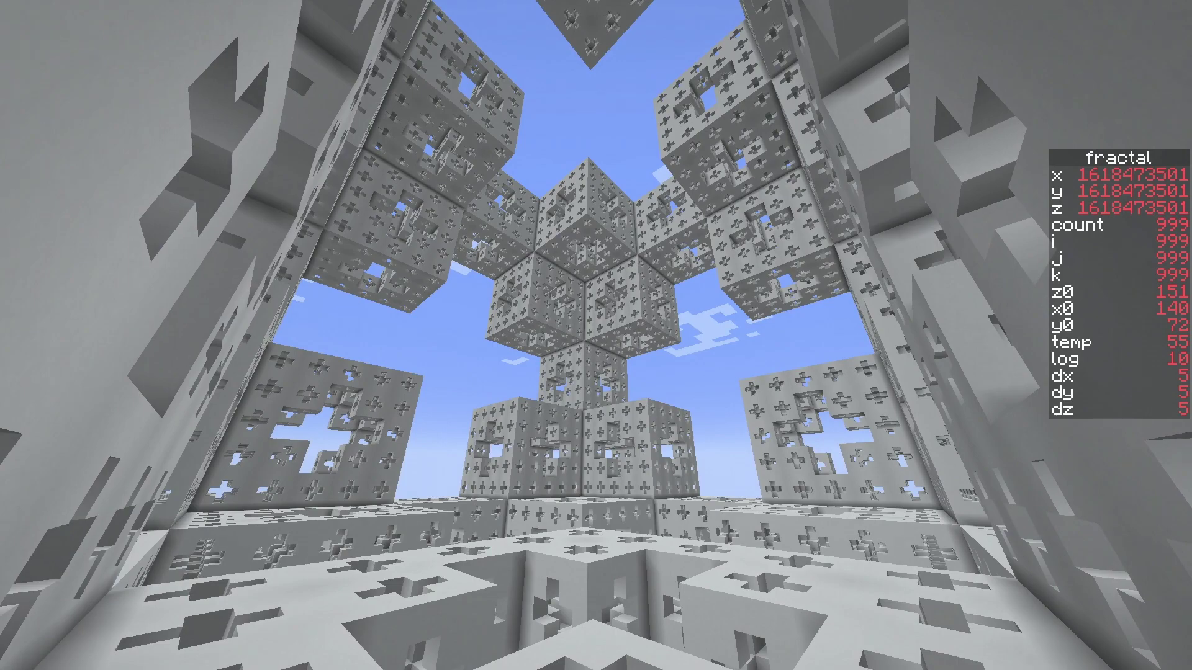
key("w")
key("w")
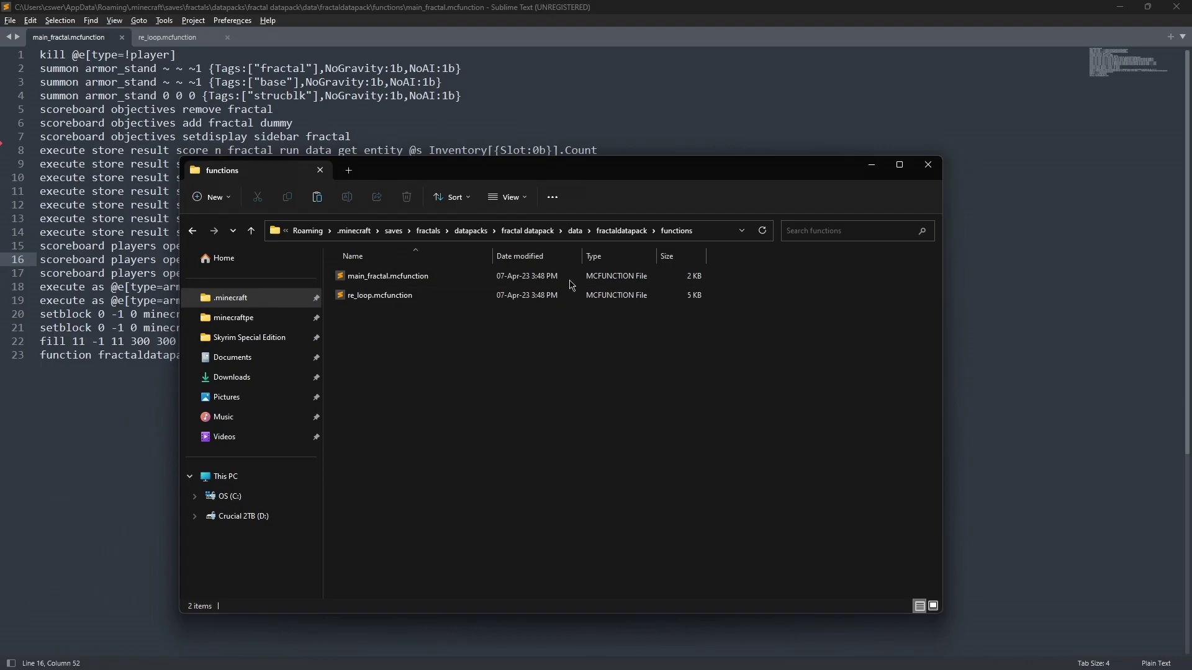
Step: Look over main_fractal.mcfunction and re_loop.mcfunction in the datapack's functions folder, and bring main_fractal.mcfunction forward in Sublime Text
left_click_drag(400, 331, 379, 264)
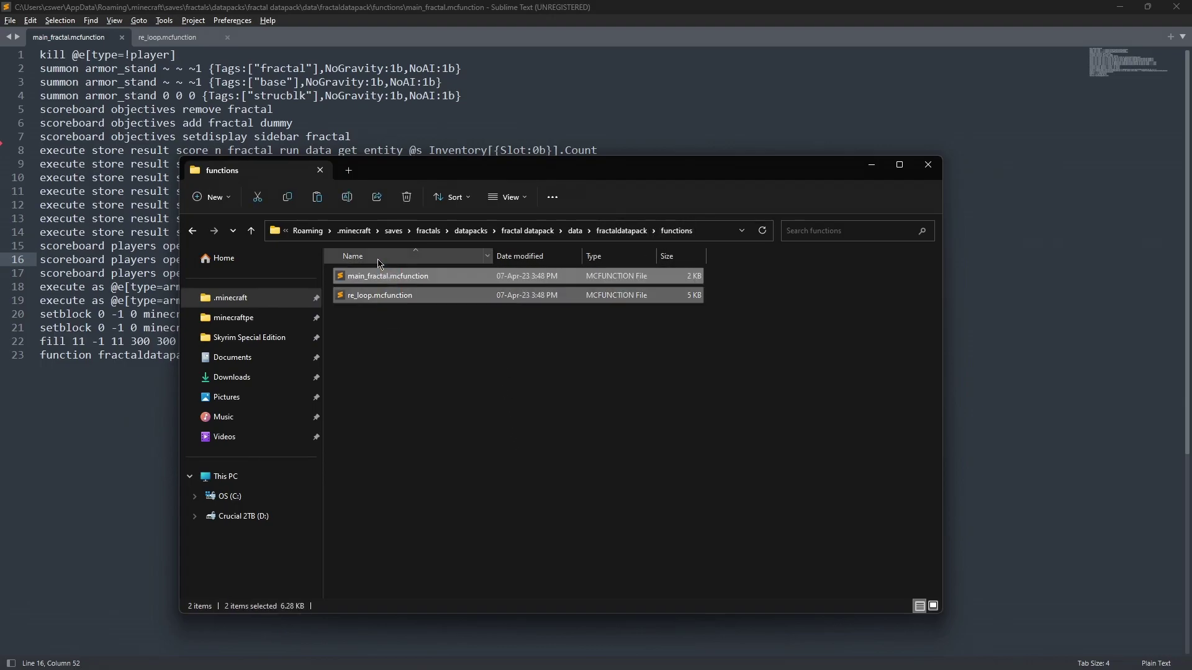
left_click(437, 358)
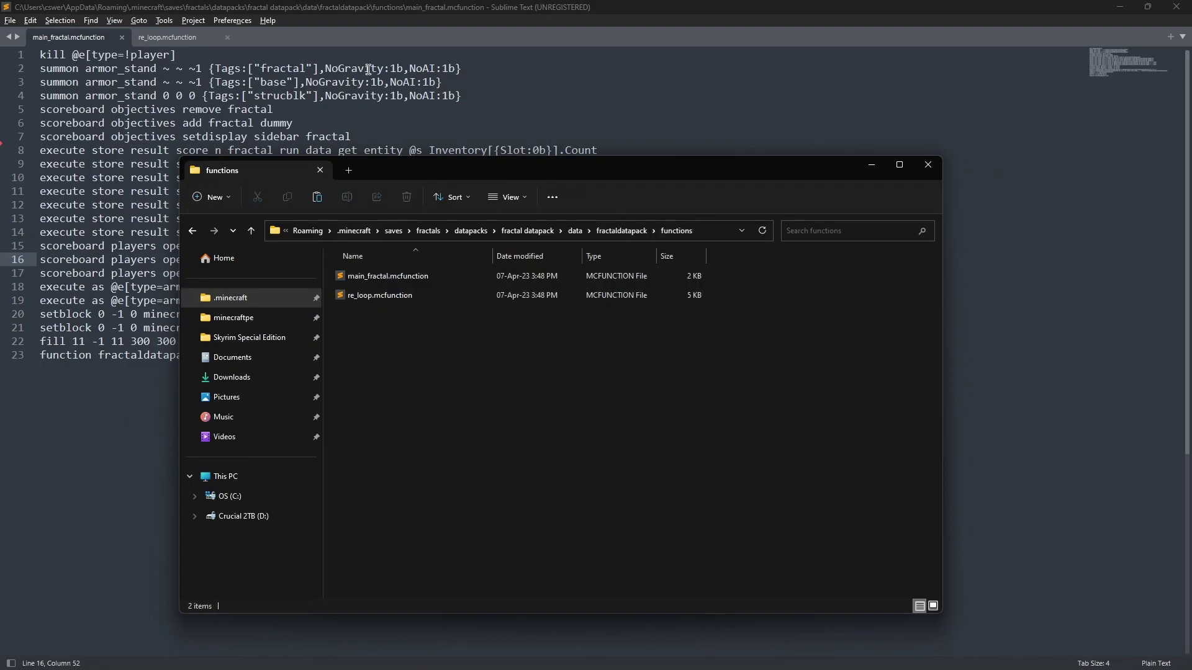
left_click(407, 42)
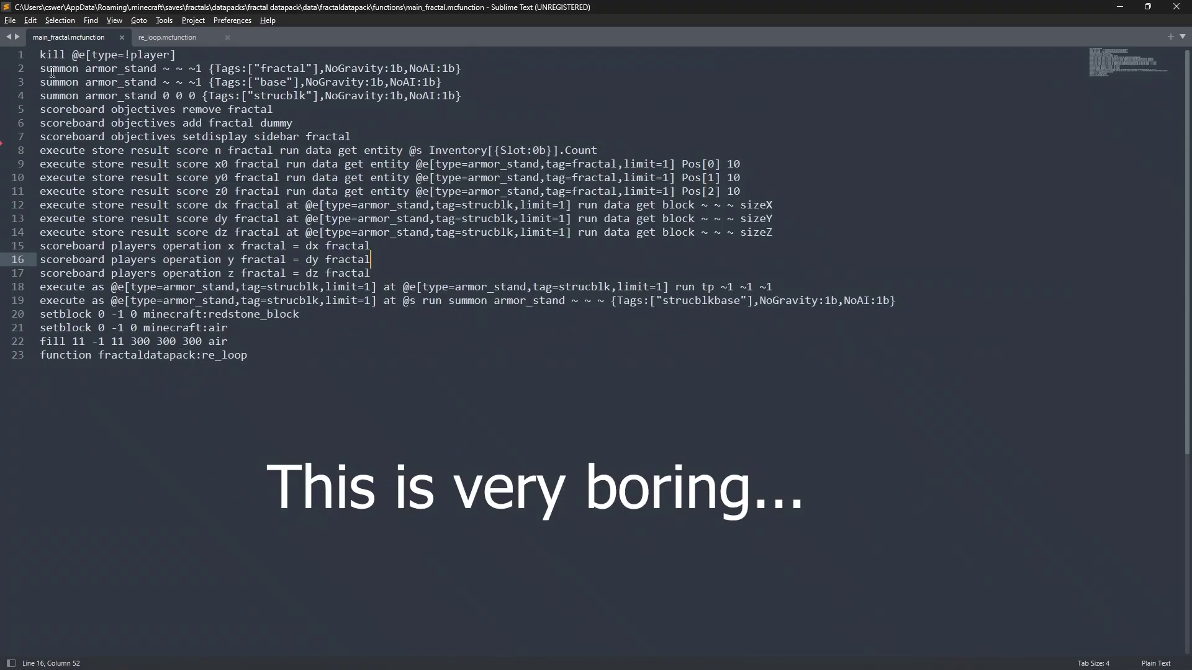
Step: Review main_fractal.mcfunction from the armor stand summons through the scoreboard setup and position and size scores to the re_loop call
left_click_drag(52, 71, 235, 90)
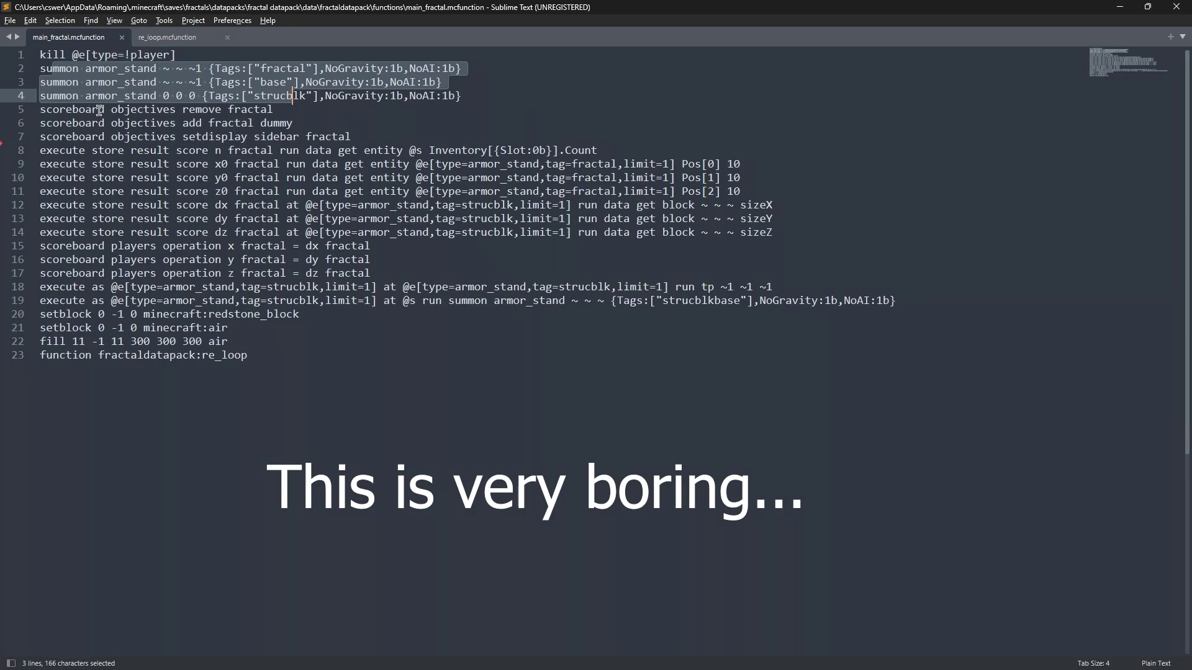
left_click_drag(76, 110, 216, 123)
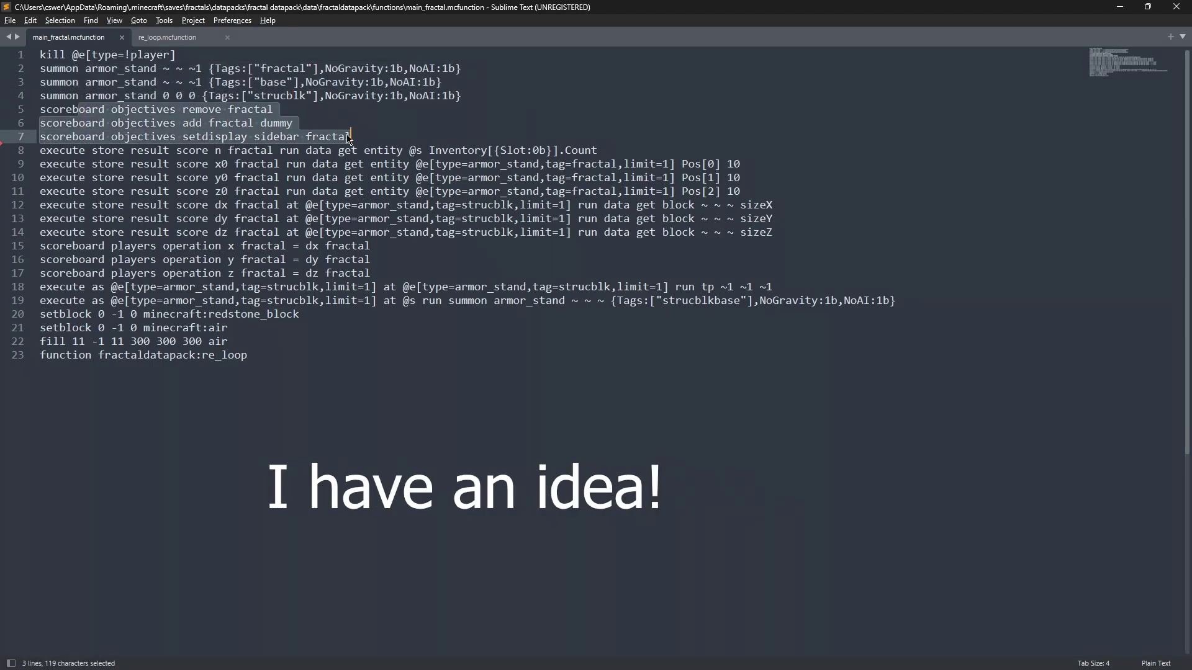
left_click_drag(118, 152, 260, 150)
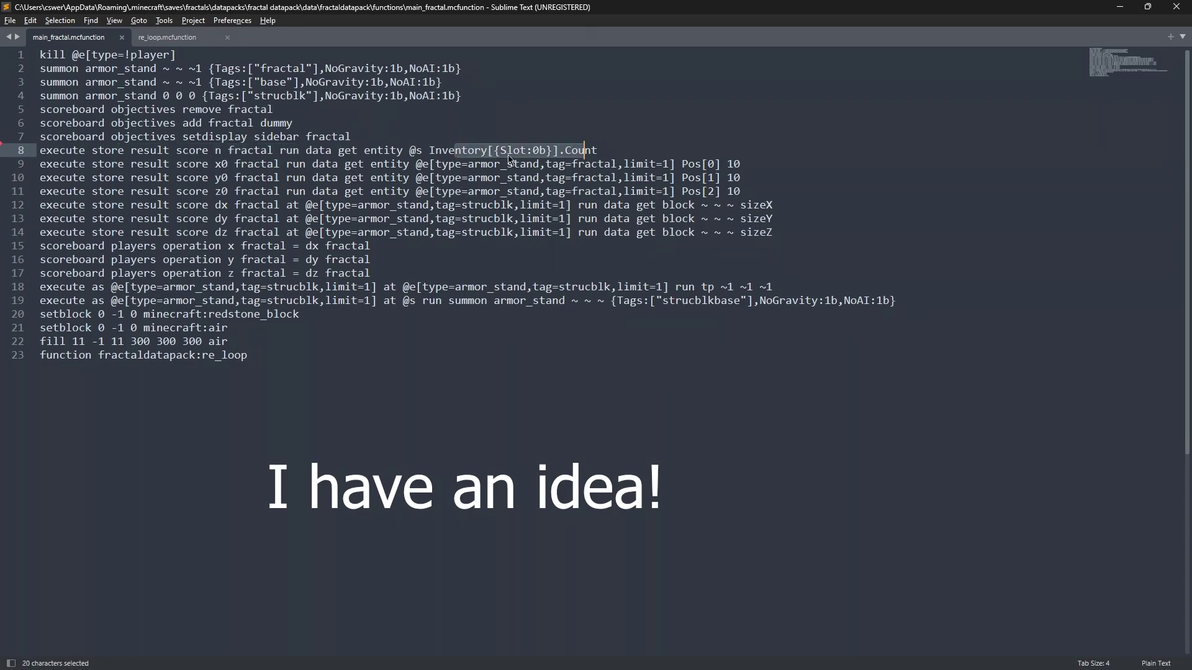
left_click_drag(196, 164, 248, 189)
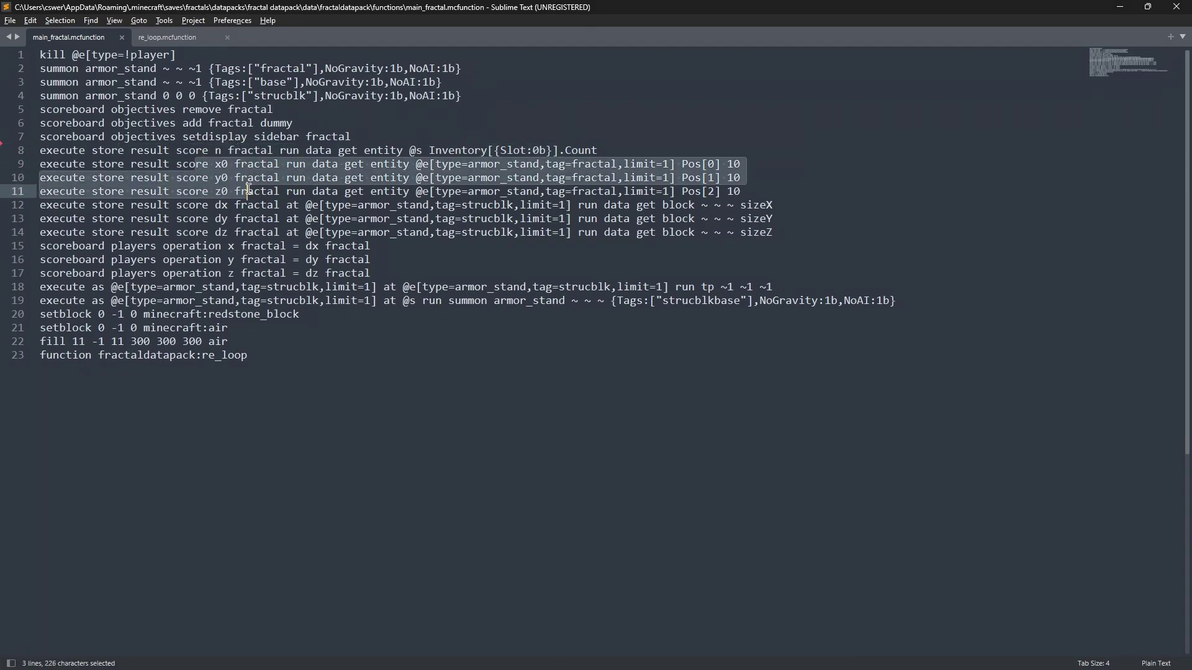
left_click_drag(176, 205, 280, 232)
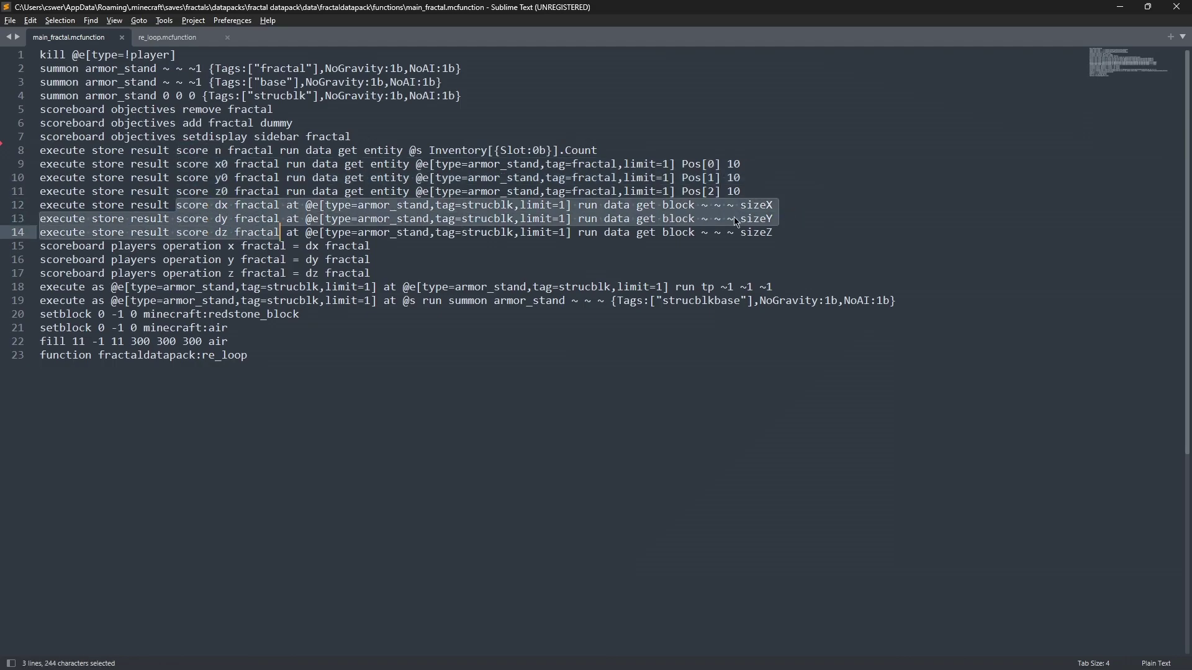
left_click_drag(225, 249, 242, 273)
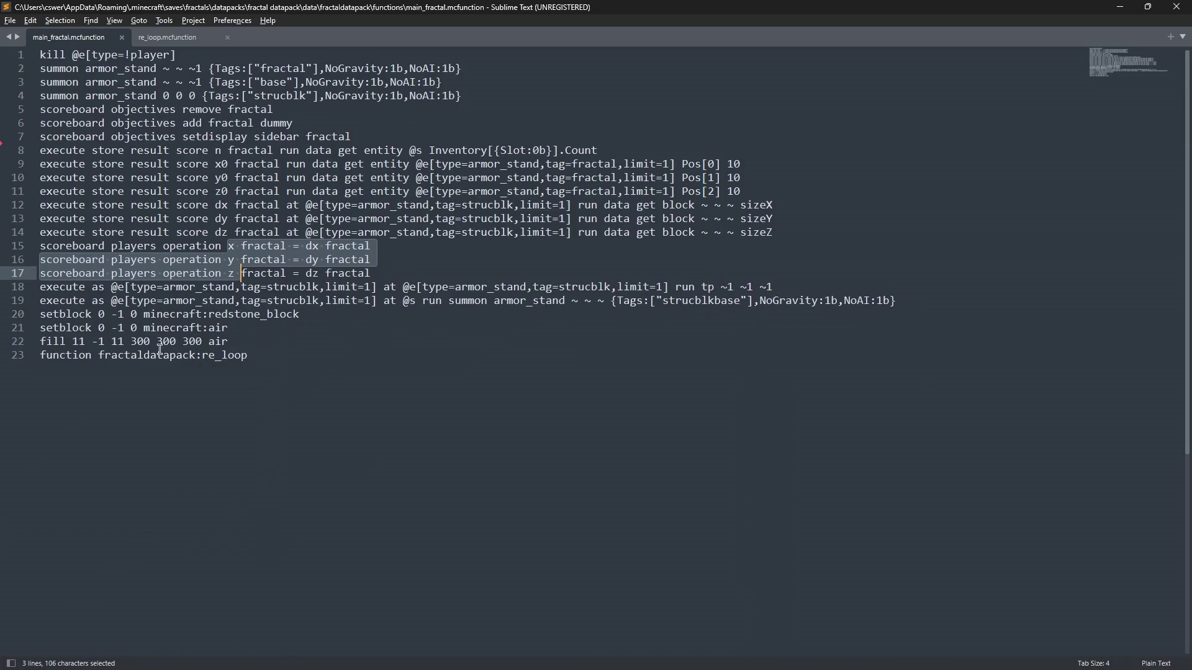
left_click_drag(150, 355, 247, 356)
Step: Open re_loop.mcfunction and examine the lines that compute the fractal armor stand's position from the temp, log and i scores
left_click(177, 38)
triple_click(47, 73)
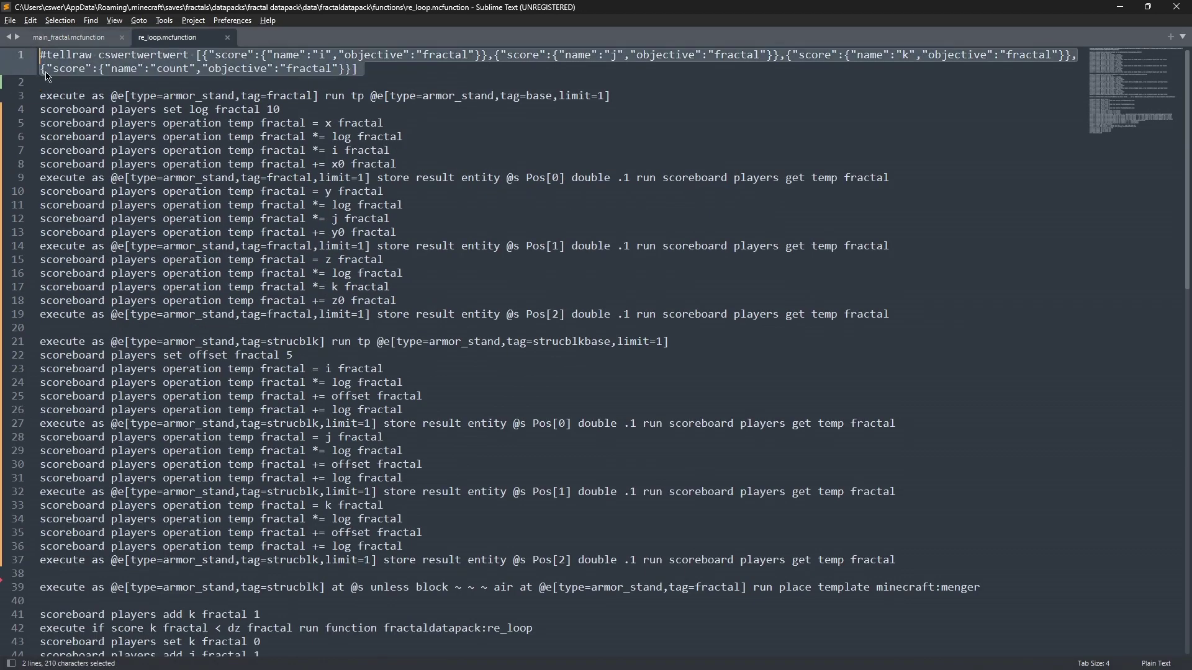
left_click_drag(53, 94, 534, 95)
left_click(532, 97)
left_click_drag(188, 110, 288, 111)
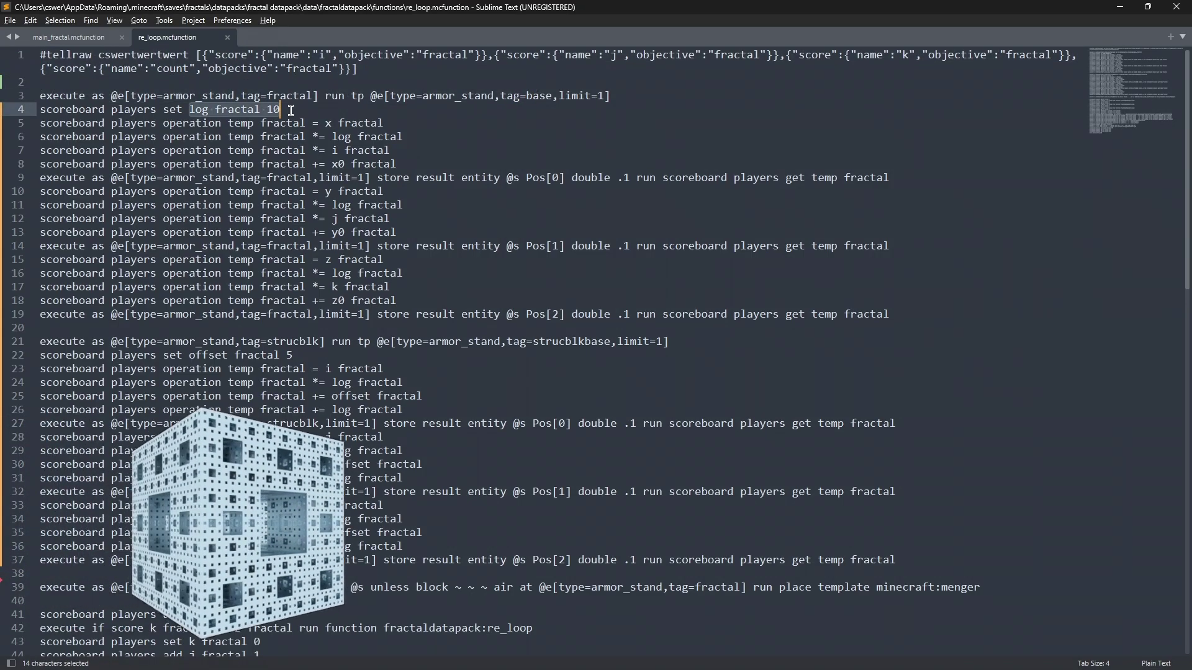
left_click(208, 112)
double_click(240, 122)
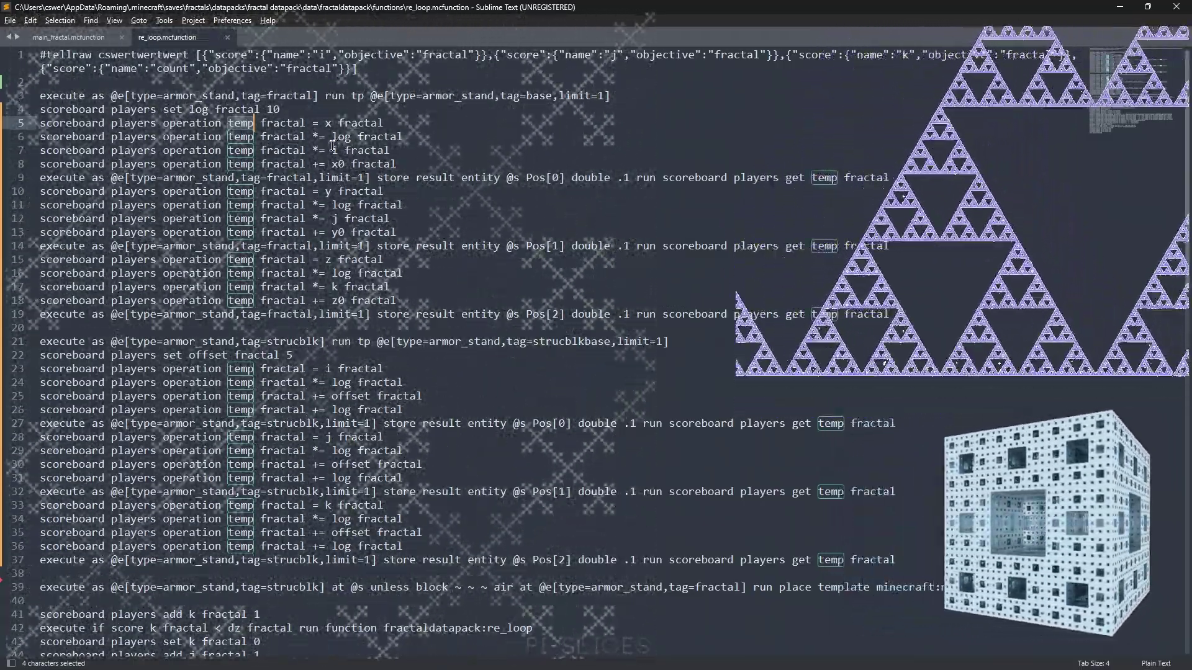
left_click(344, 164)
key("Left")
key("Left")
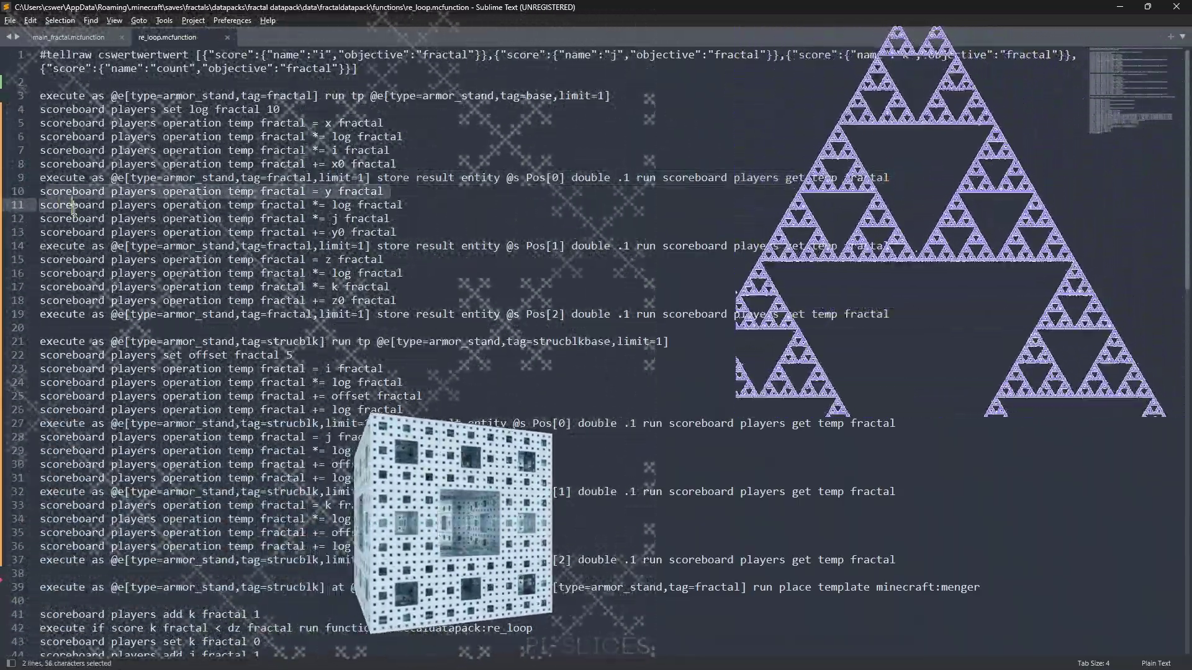
Step: Examine the strucblk armor stand positioning in re_loop.mcfunction and compare it with the tp ~1 ~1 ~1 line in main_fractal.mcfunction
scroll(87, 255, "down", 4)
left_click_drag(39, 178, 40, 191)
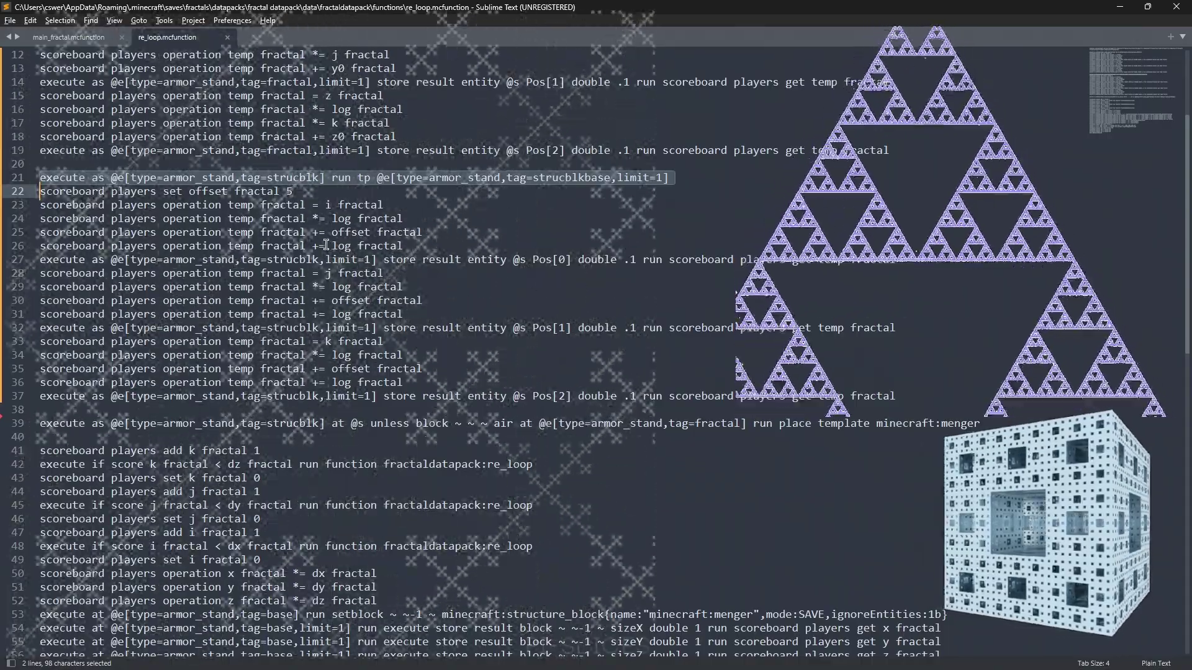
key("ctrl+Page_Up")
left_click_drag(767, 288, 772, 287)
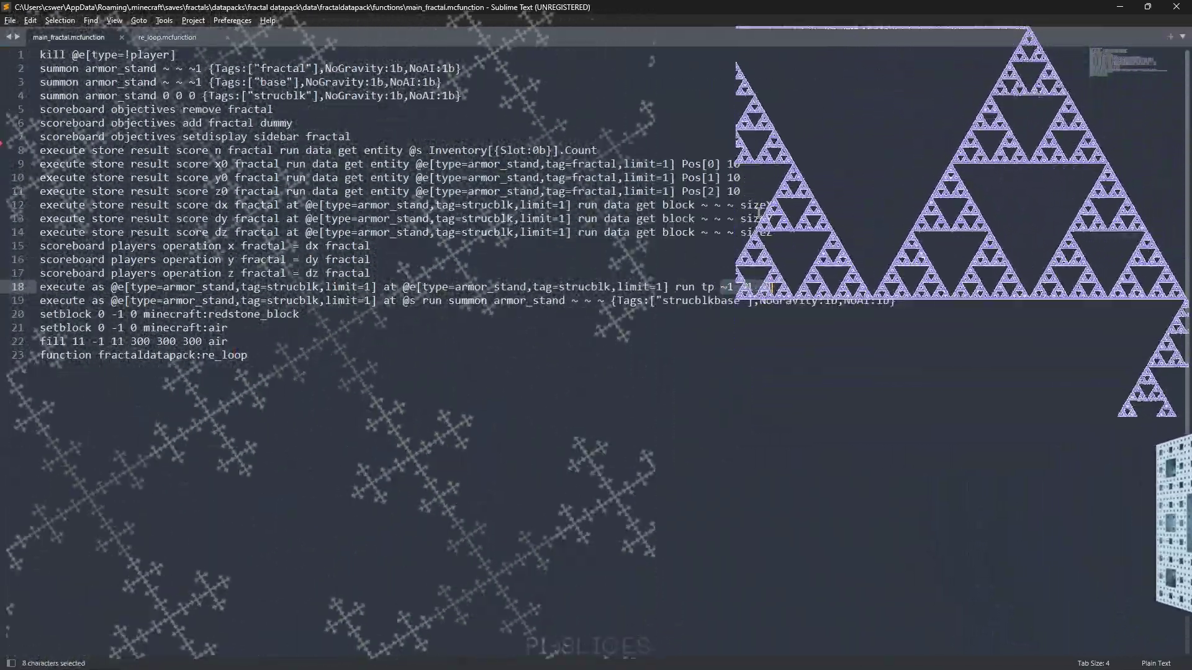
left_click(168, 40)
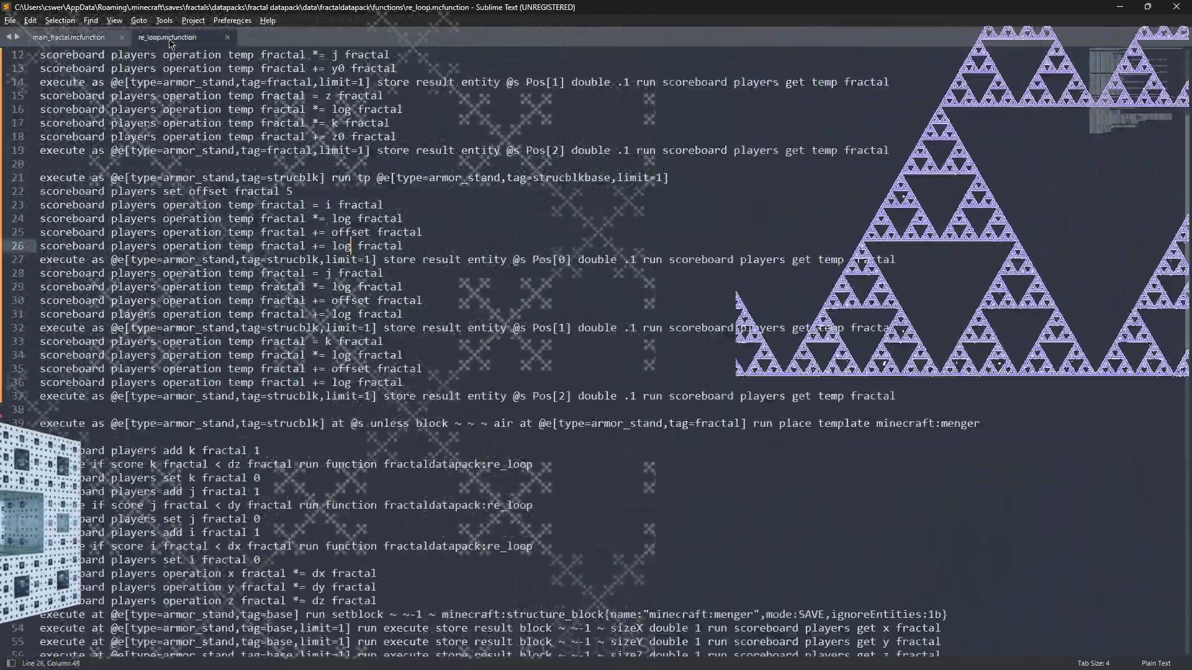
scroll(419, 219, "up", 3)
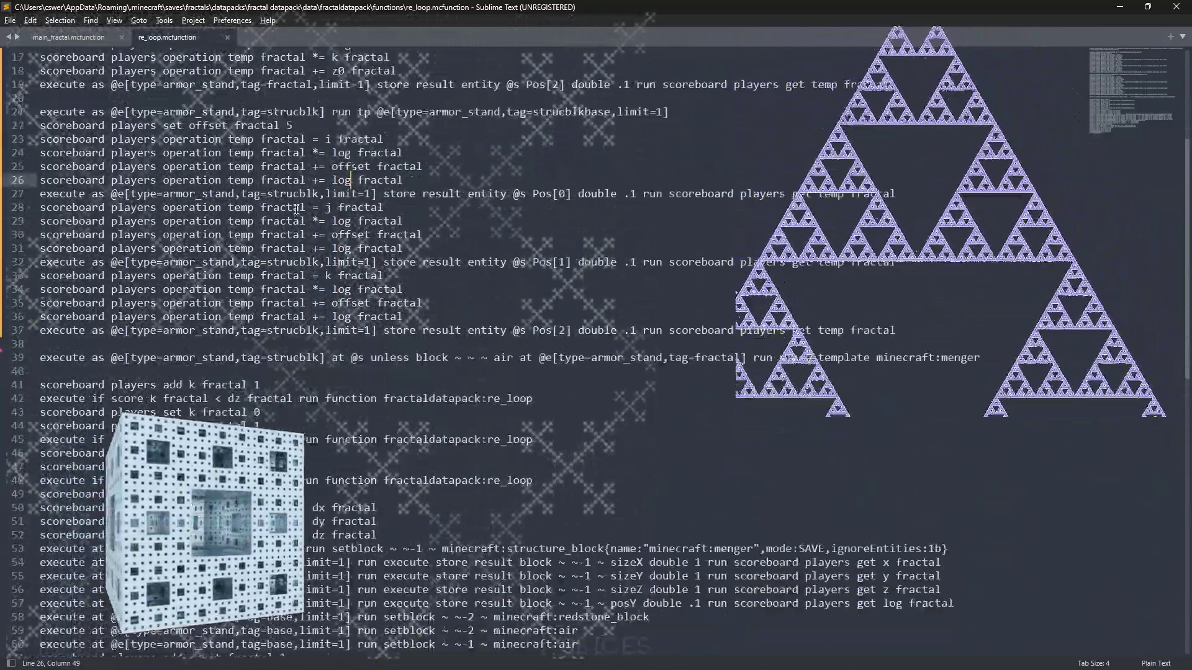
scroll(122, 342, "down", 1)
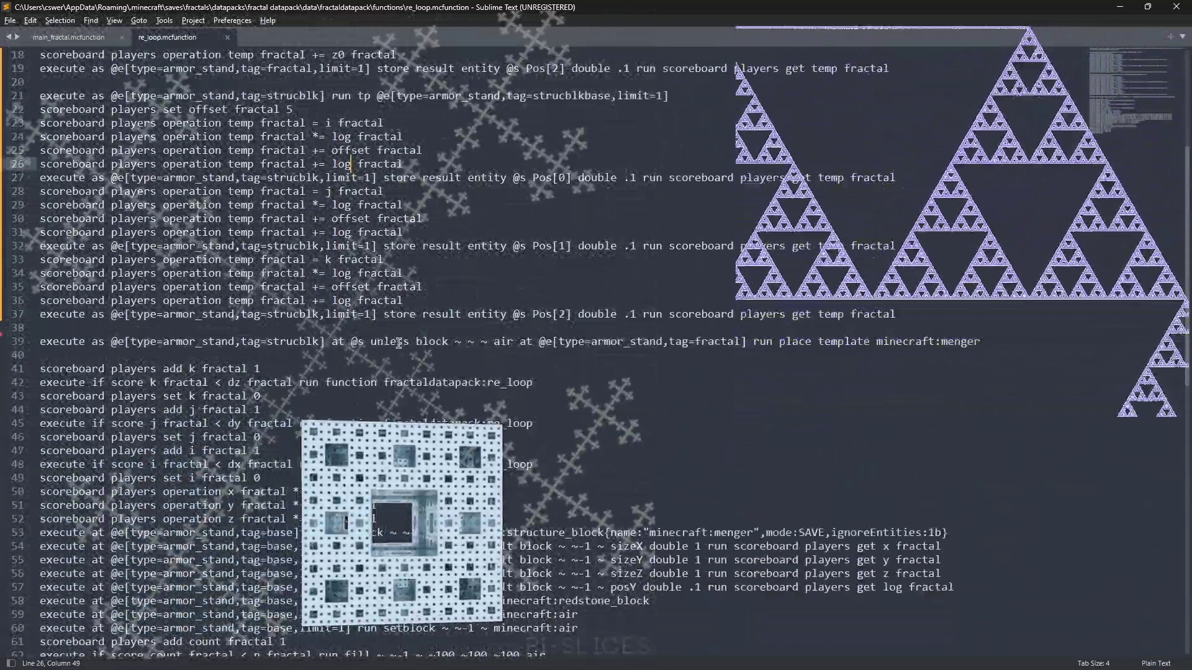
Step: Examine the place template minecraft:menger command and the k counter check against dz in re_loop.mcfunction
left_click(778, 342)
key("shift+End")
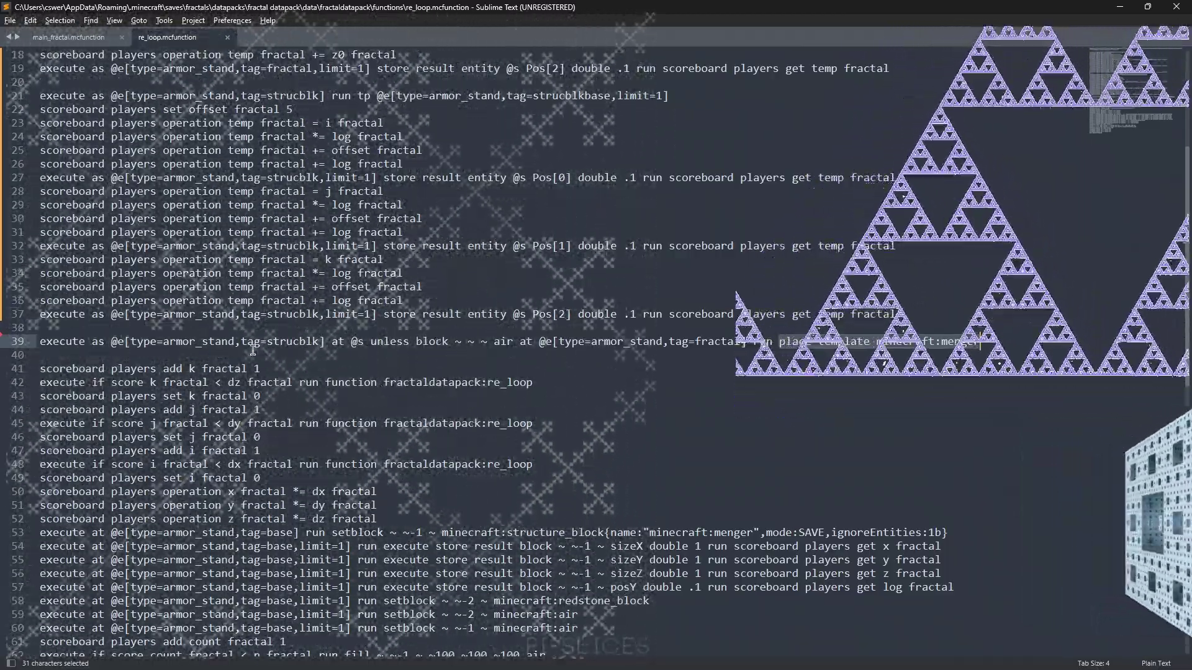
scroll(109, 208, "down", 3)
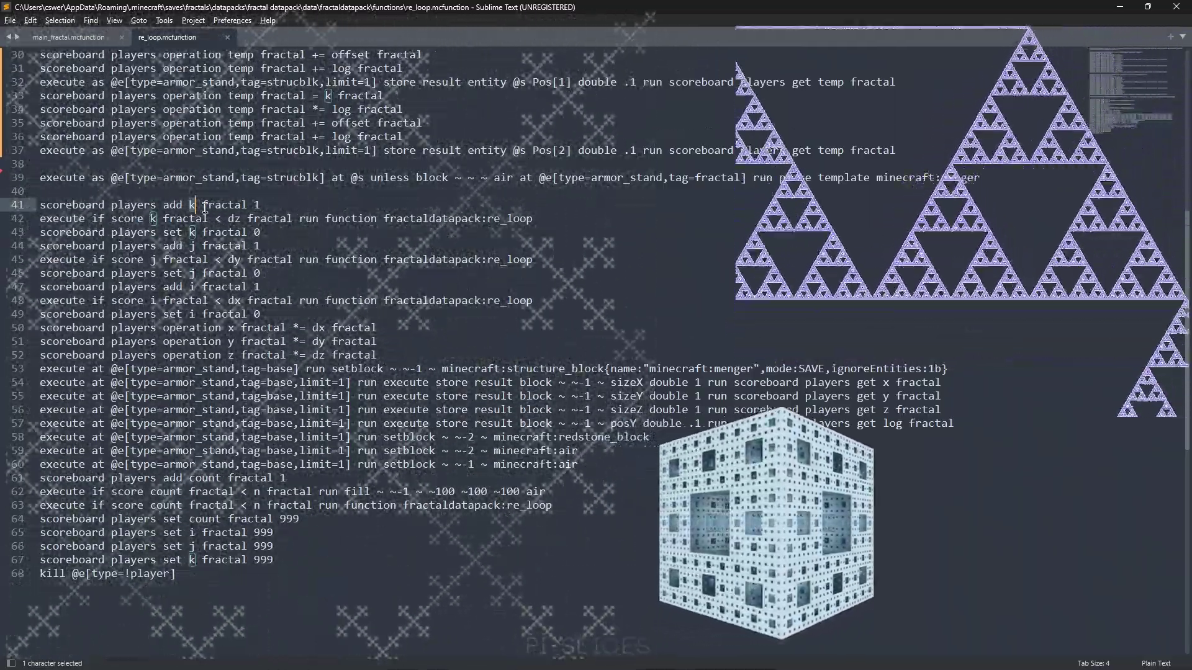
double_click(234, 218)
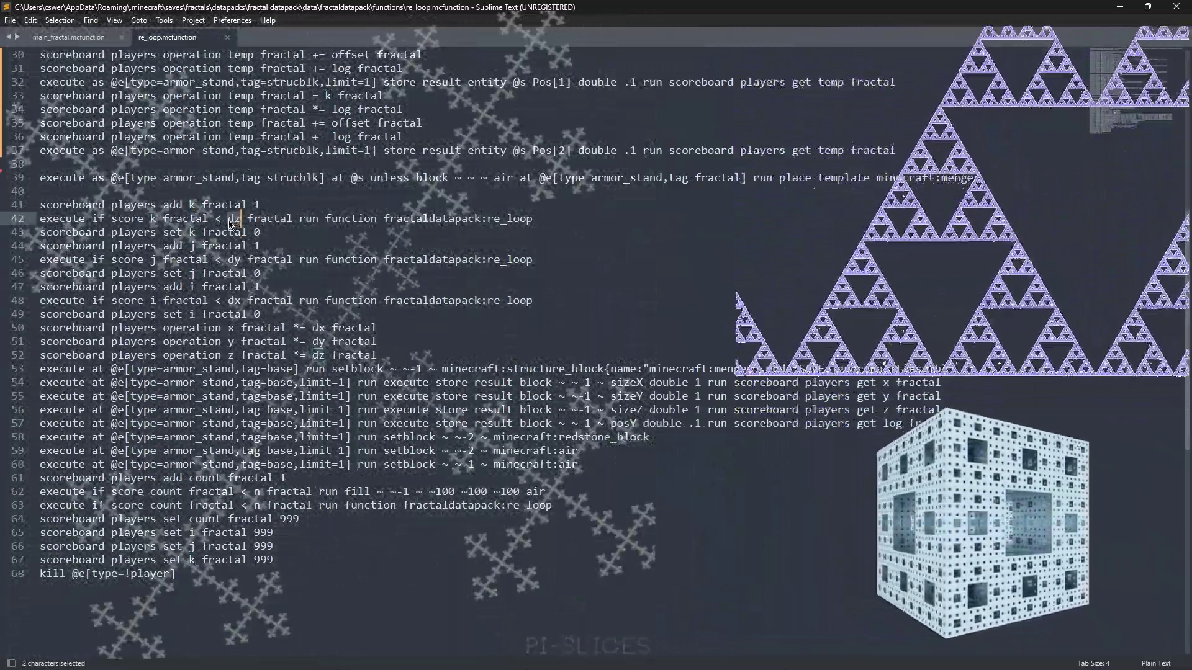
Step: Retrace re_loop.mcfunction from its beginning through both armor stand position calculations to the unless block air check
scroll(350, 222, "up", 10)
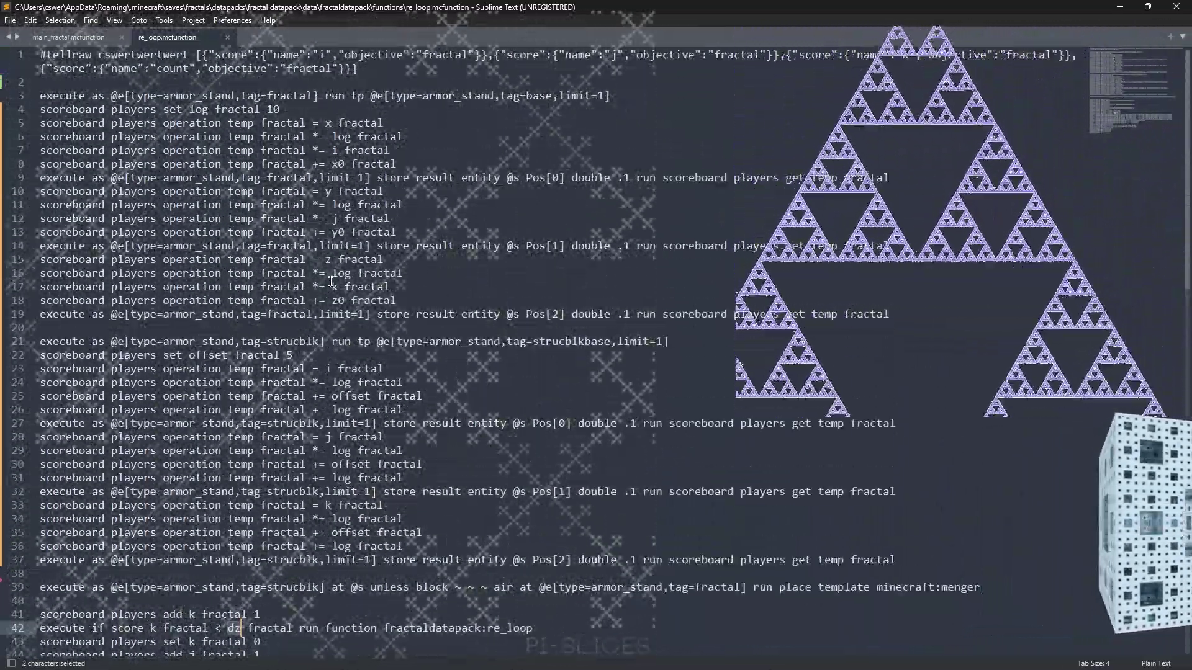
scroll(316, 180, "down", 2)
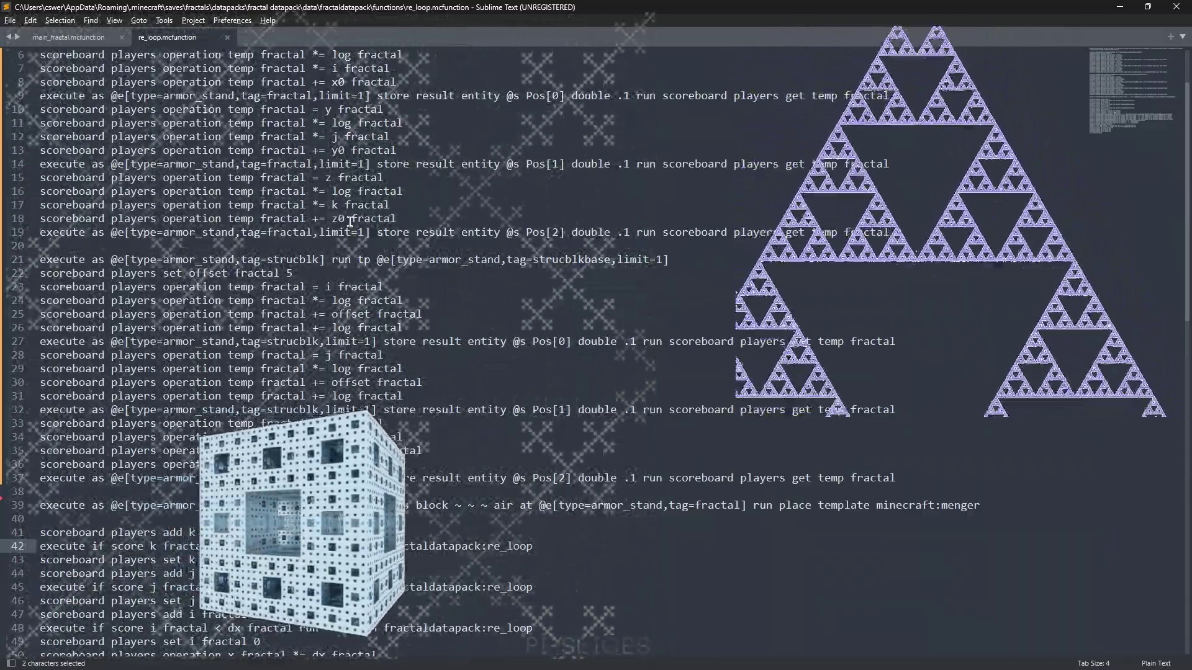
scroll(370, 210, "down", 3)
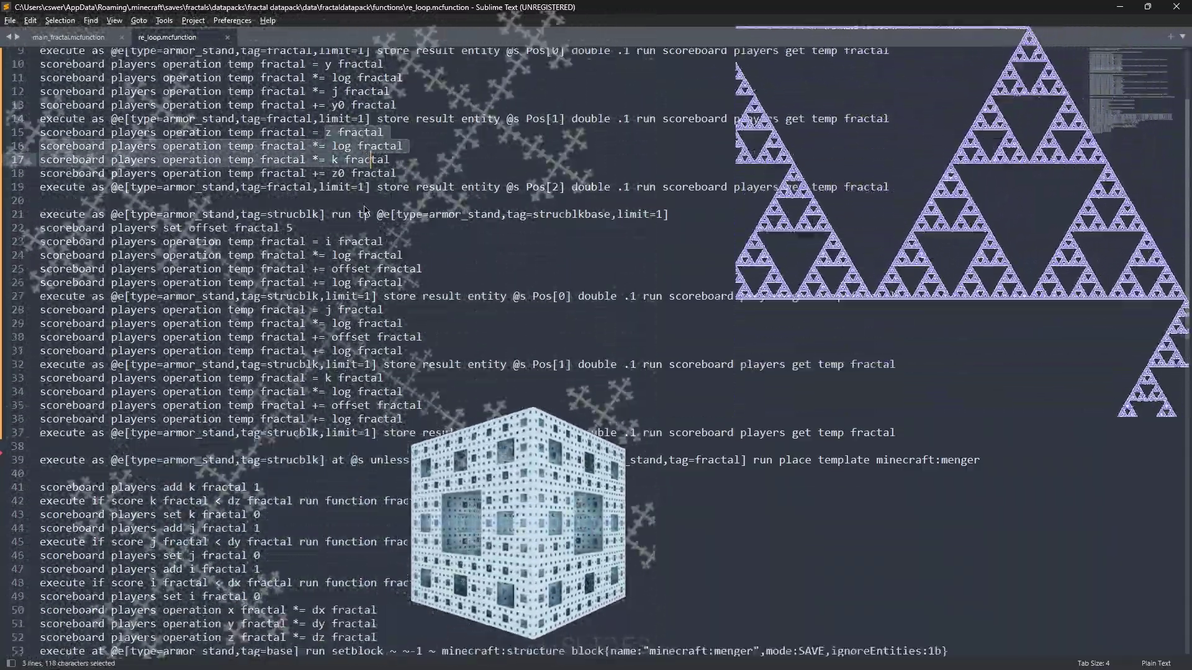
left_click_drag(98, 151, 403, 343)
scroll(403, 342, "down", 3)
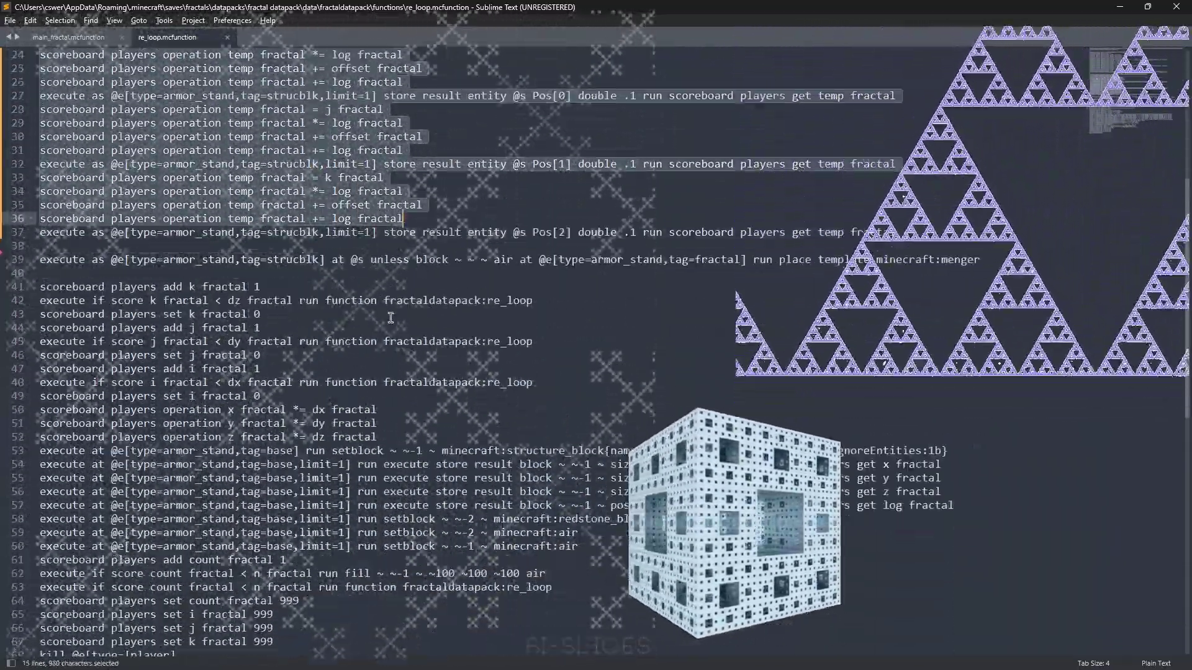
left_click_drag(110, 259, 538, 260)
scroll(399, 249, "down", 3)
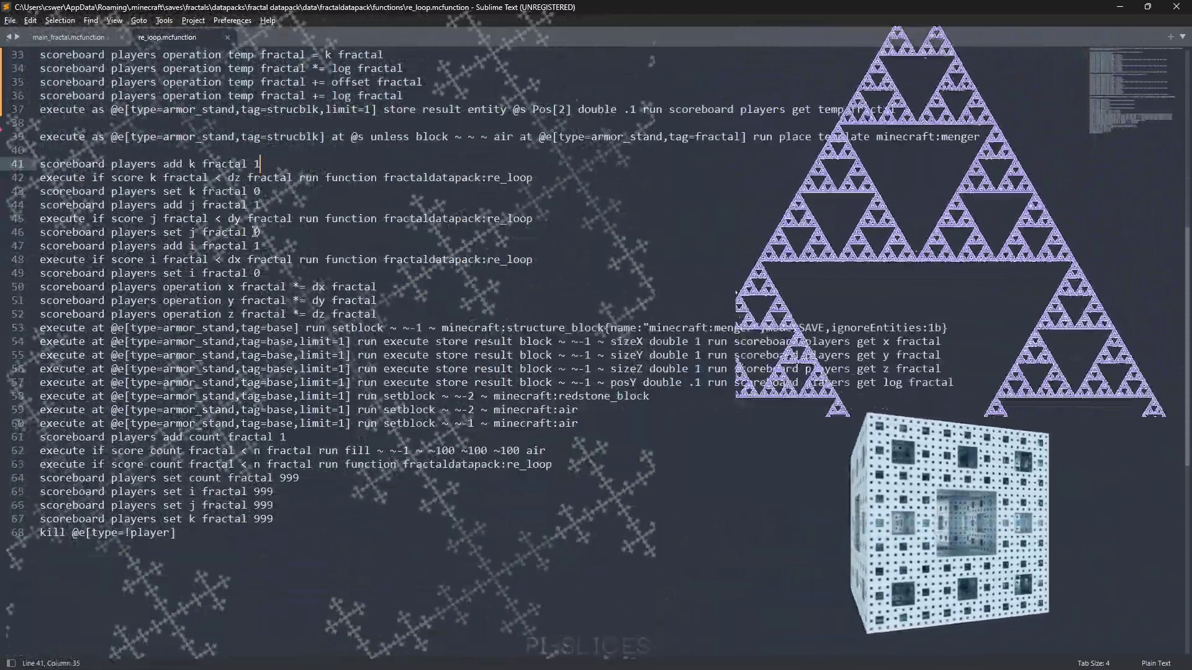
Step: Examine the lines in re_loop.mcfunction that increment, compare and reset the k, j and i counters
left_click(260, 167)
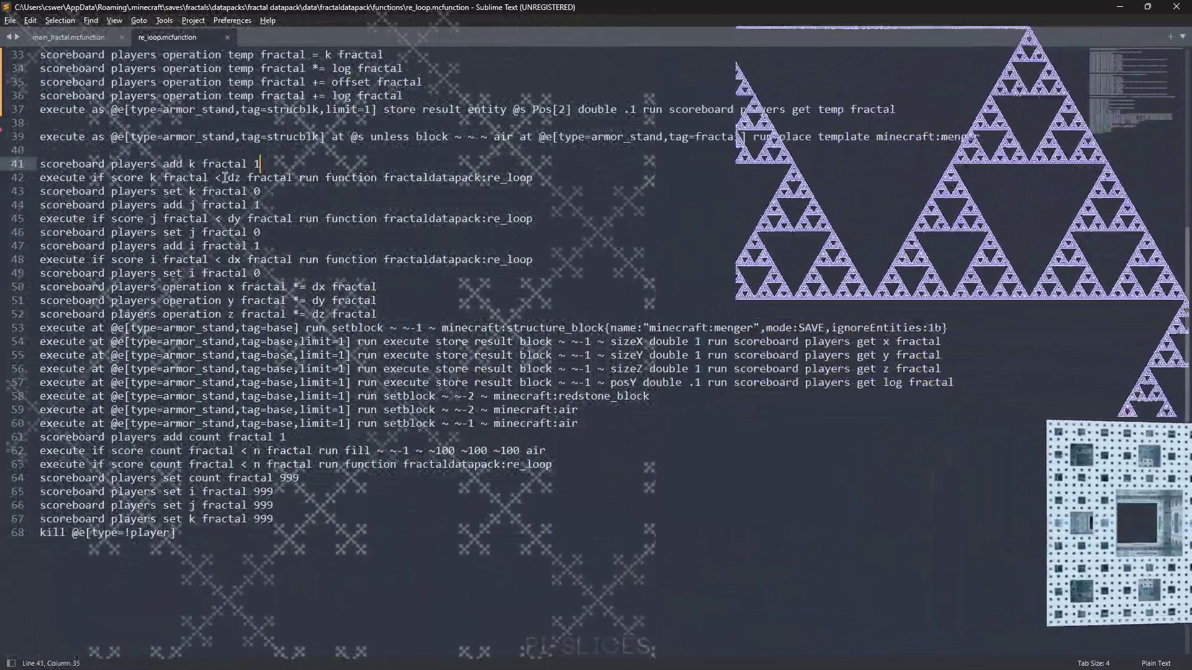
left_click(157, 193)
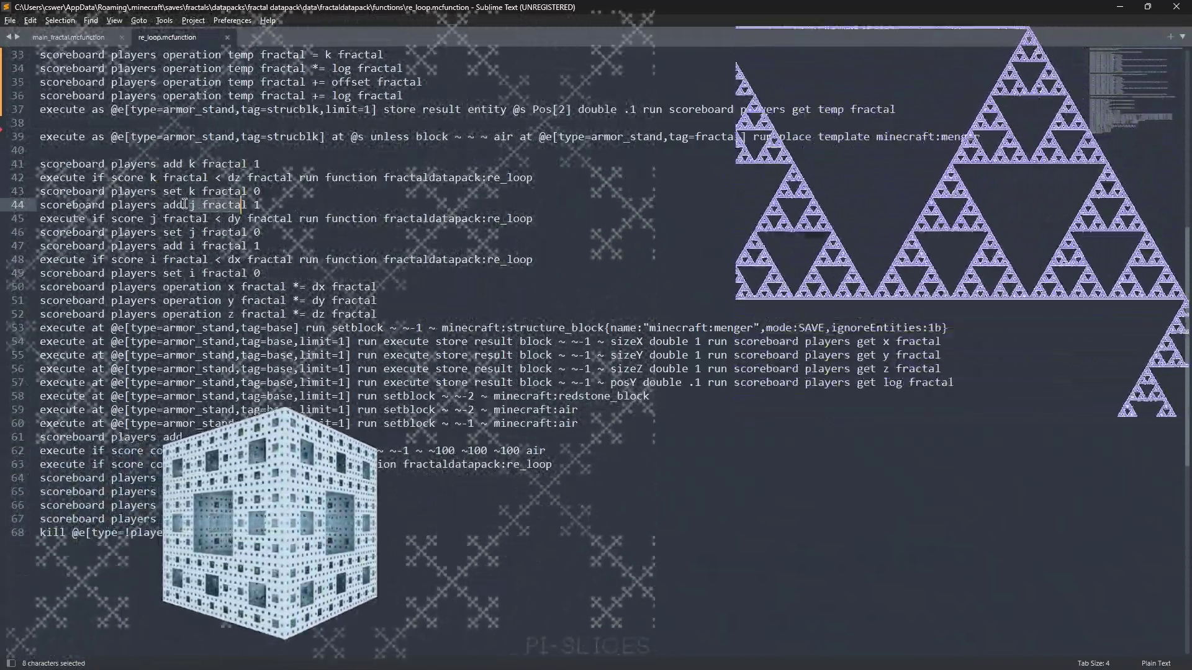
scroll(190, 137, "down", 1)
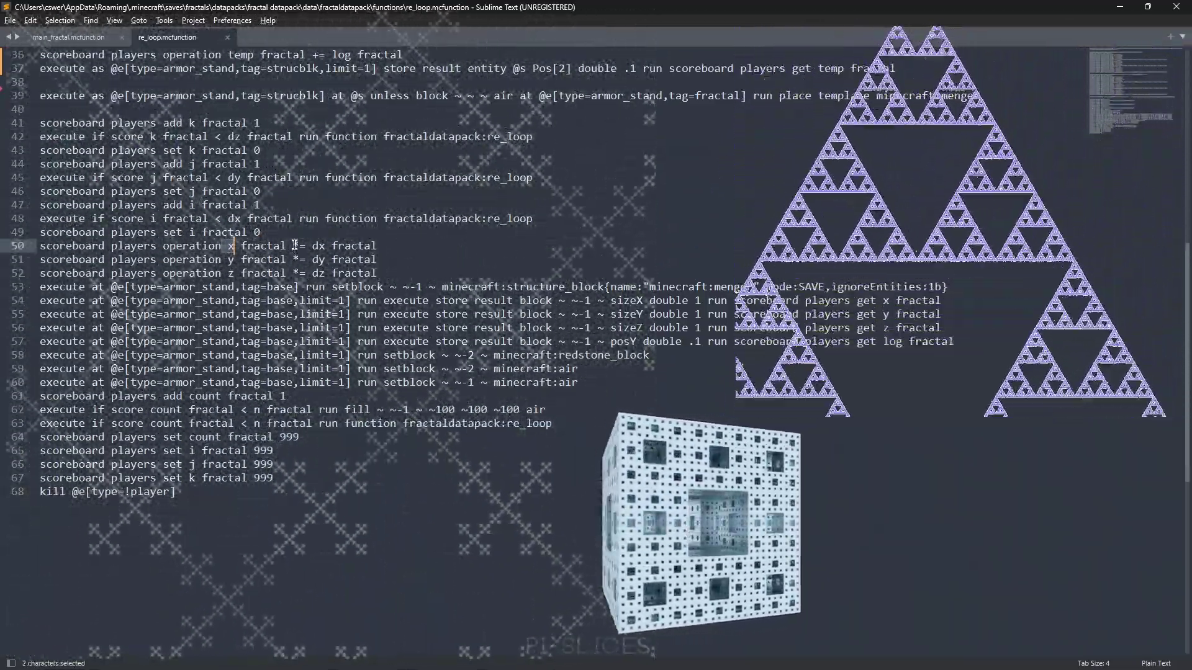
Step: Examine the multiplication of x, y and z by dx, dy and dz and the structure block commands that save minecraft:menger
left_click_drag(312, 260, 319, 261)
scroll(317, 273, "down", 2)
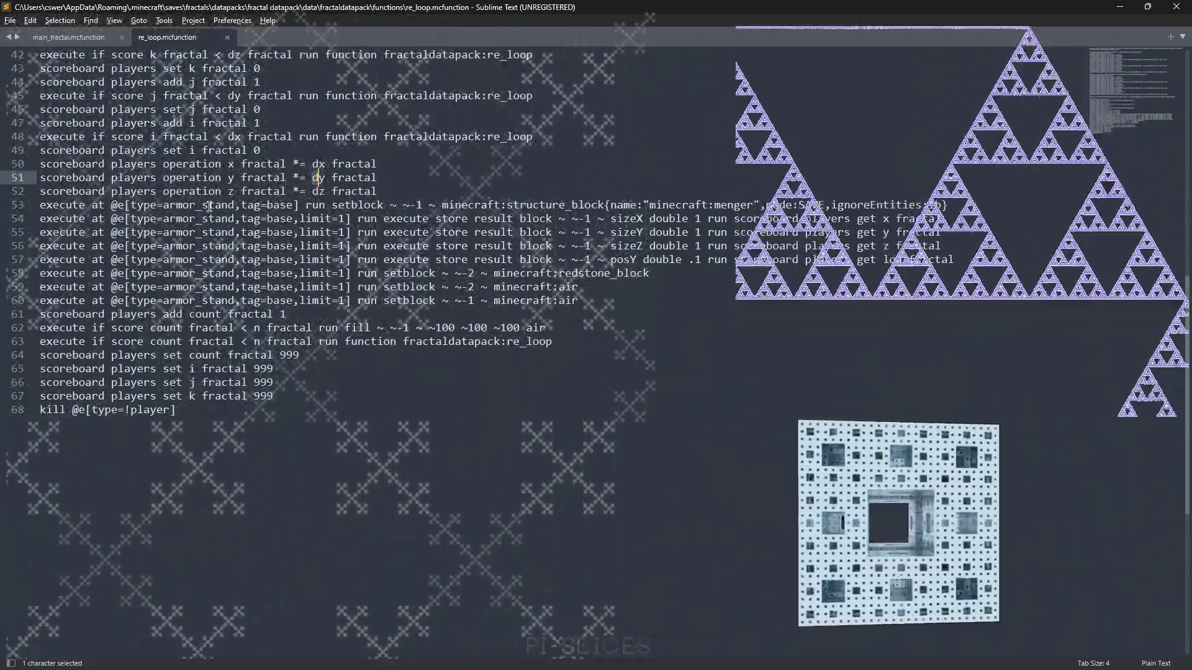
left_click_drag(681, 205, 851, 205)
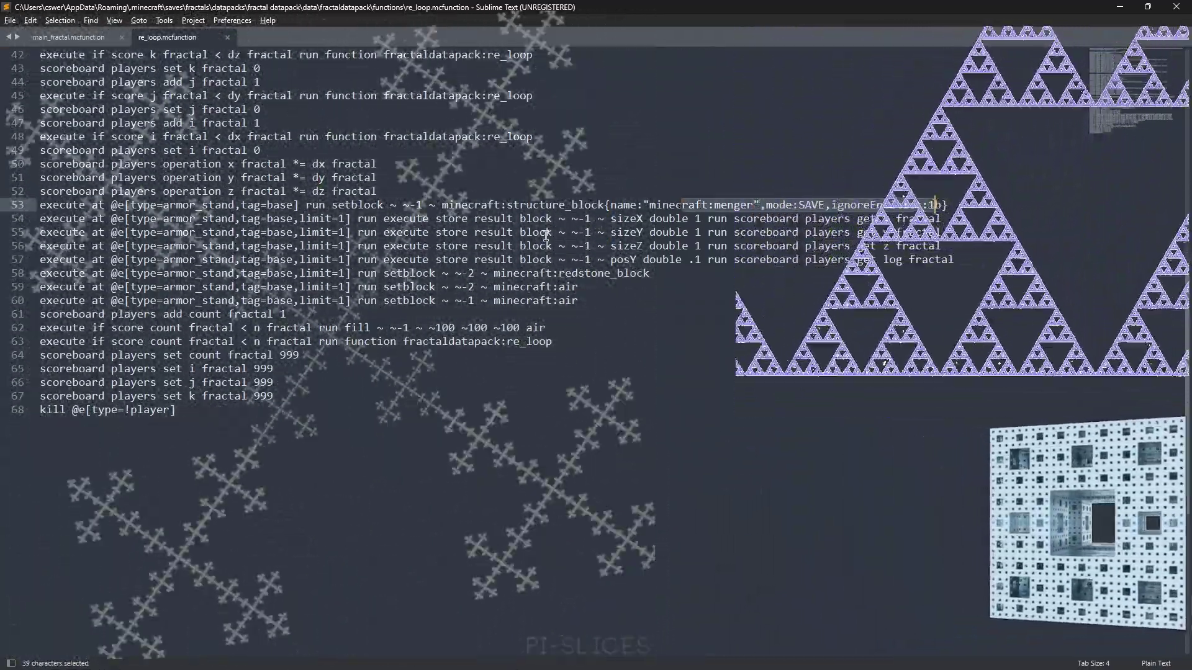
left_click_drag(228, 177, 231, 169)
left_click(230, 166)
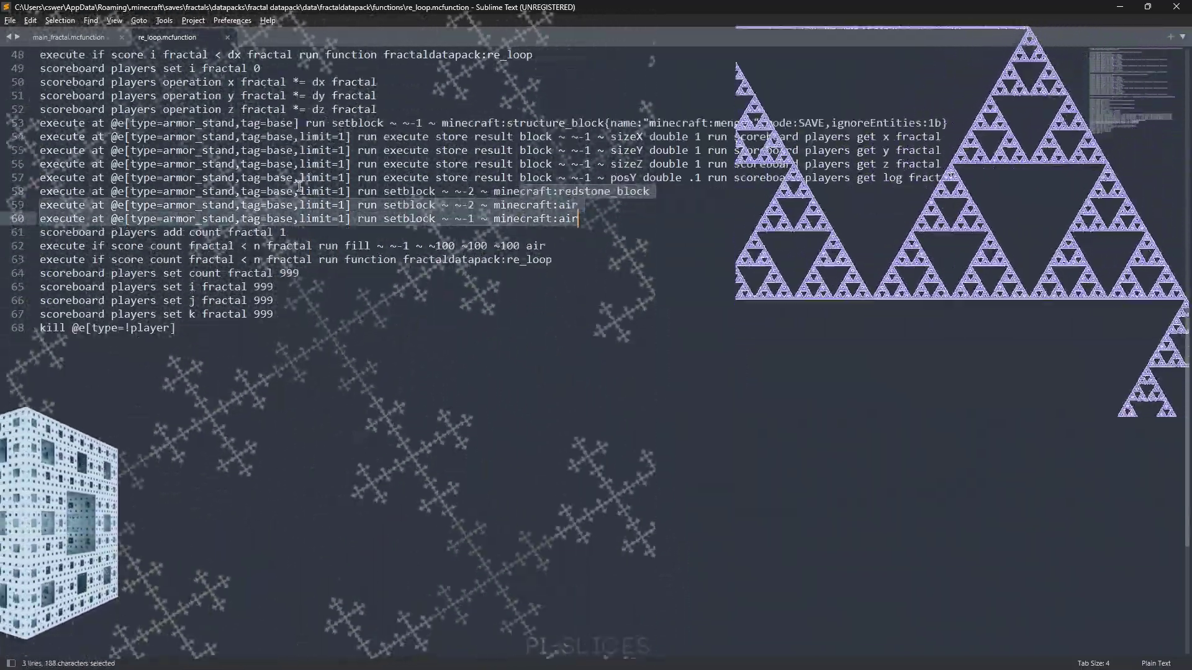
Step: Examine the count increment and trace how re_loop.mcfunction repeats while count is less than n
left_click_drag(213, 239, 291, 235)
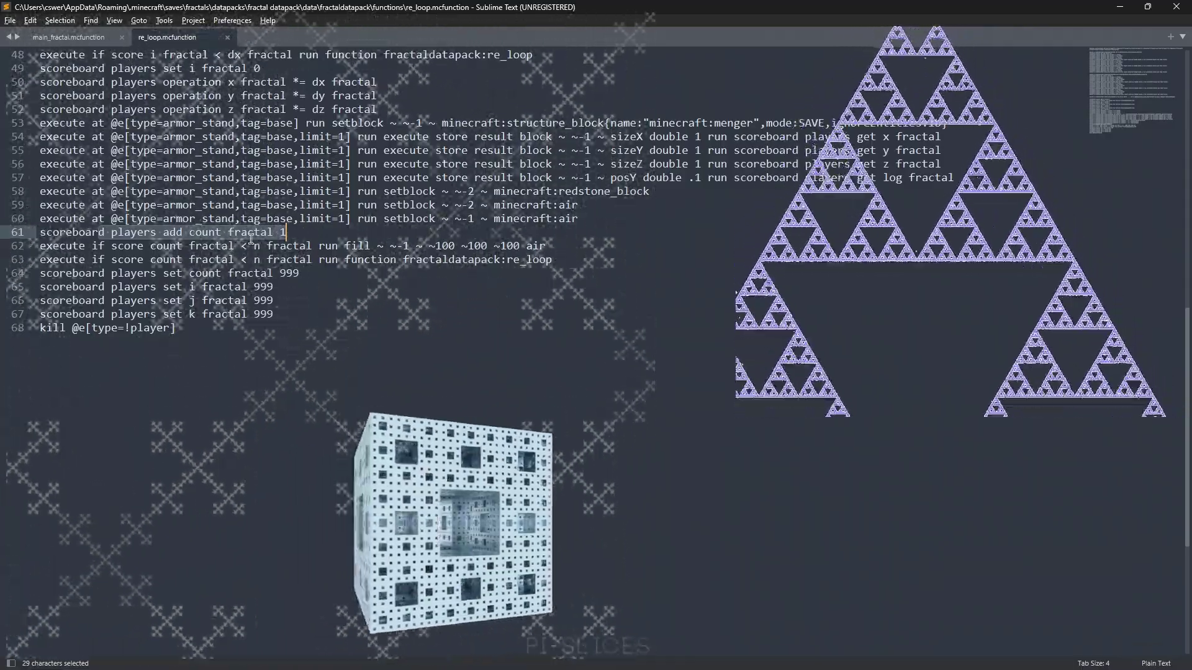
scroll(277, 373, "up", 5)
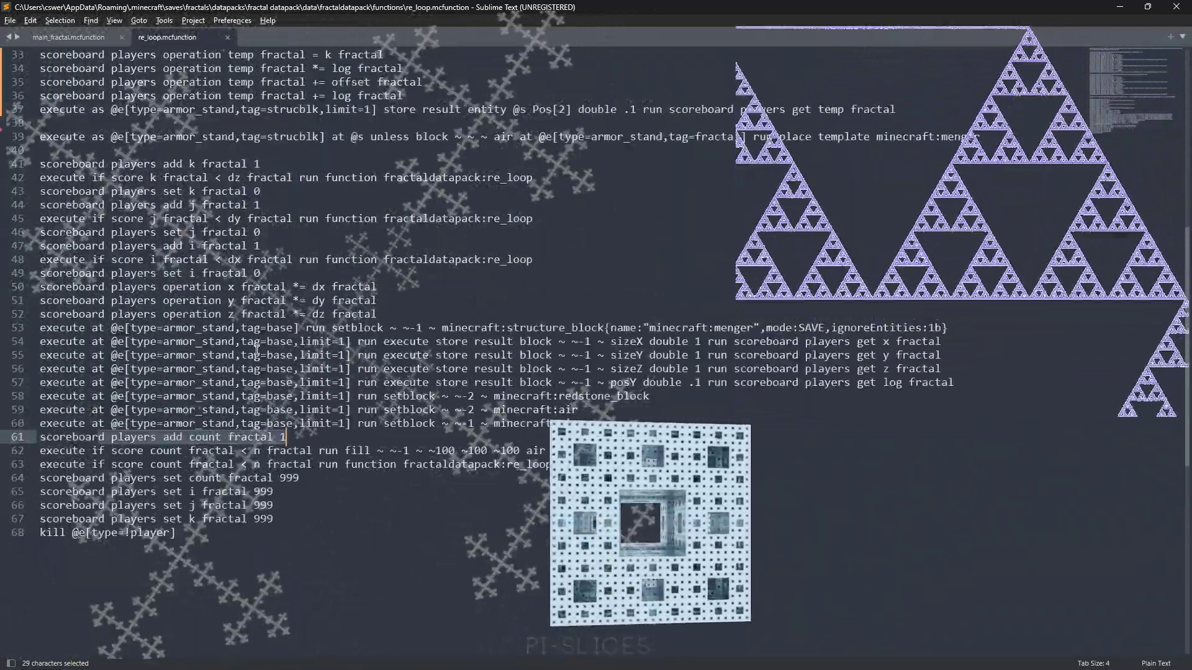
scroll(277, 388, "down", 3)
Step: Examine the closing lines that set count, i, j and k to 999 and kill all non-player entities, and return to the file's beginning
left_click_drag(549, 331, 273, 397)
scroll(307, 337, "up", 4)
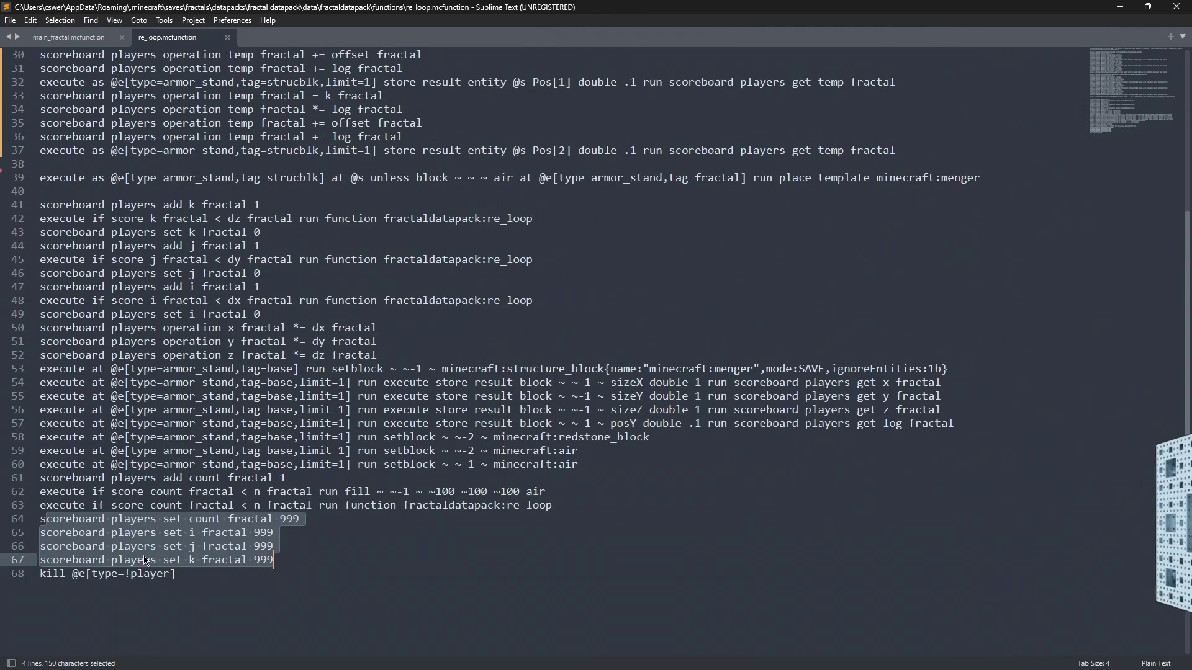
scroll(262, 471, "down", 4)
left_click(246, 430)
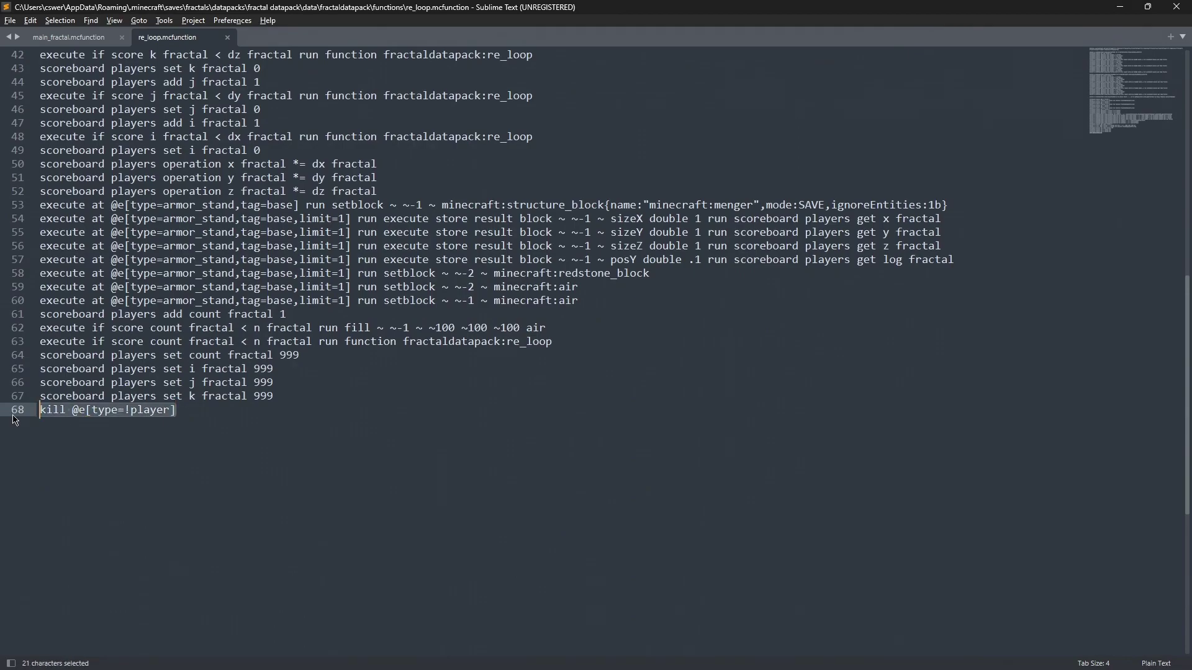
scroll(410, 347, "up", 11)
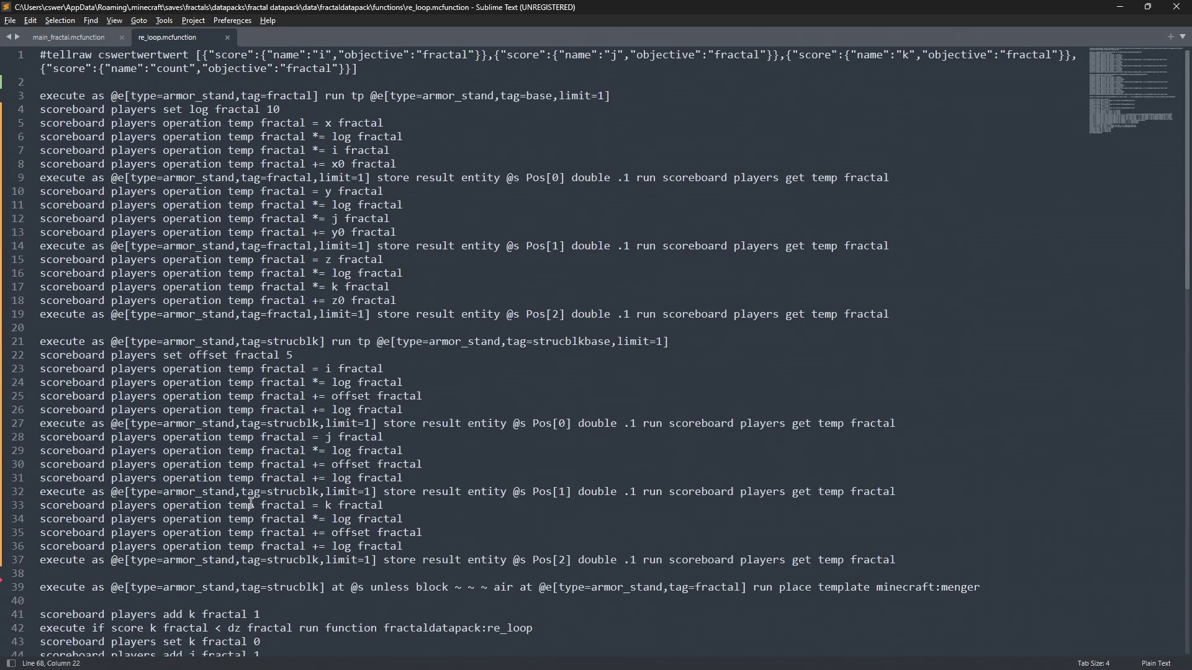